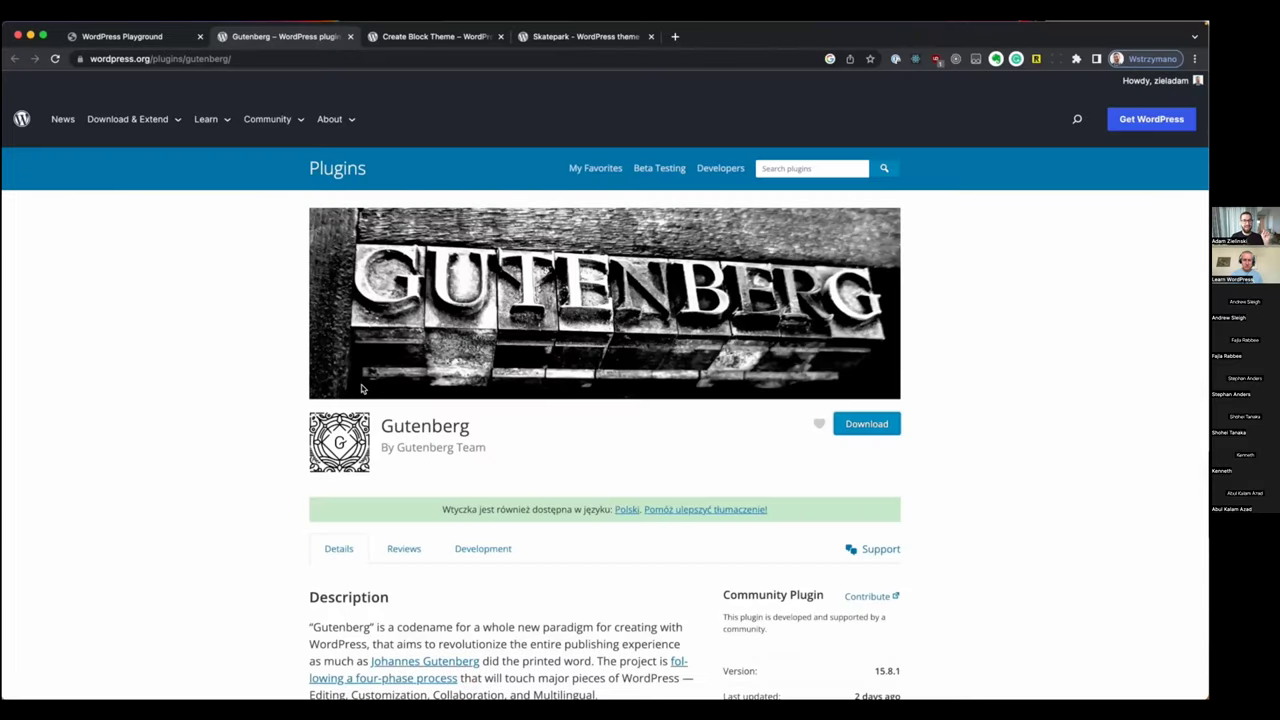
Review the WordPress.org pages of the Create Block Theme plugin and the Skatepark theme, and return to the WordPress Playground
key(ctrl+Tab)
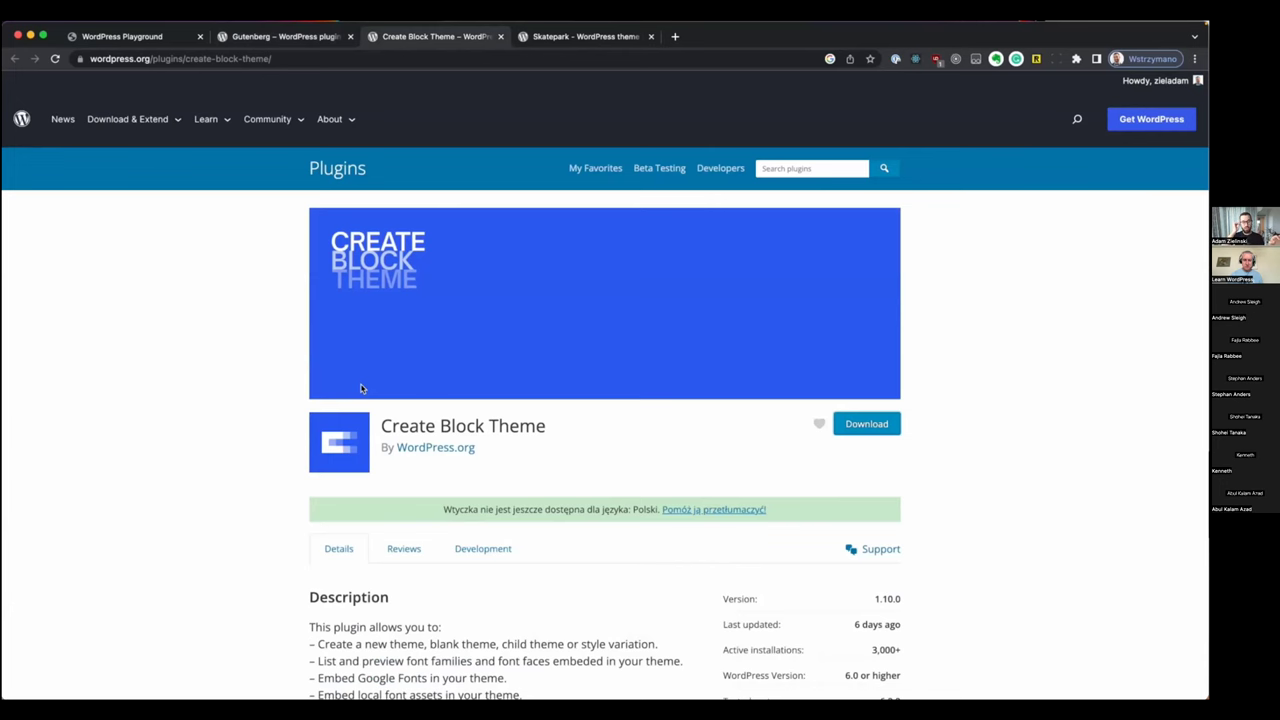
key(ctrl+Tab)
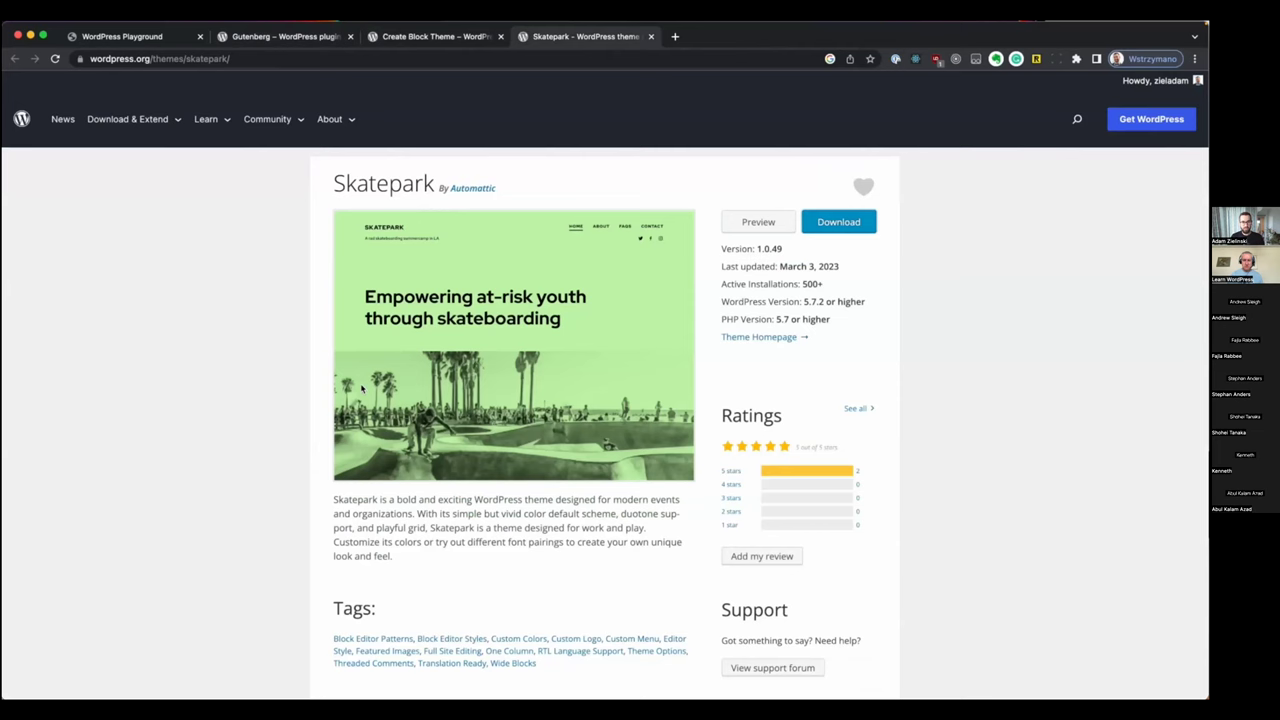
key(ctrl+Tab)
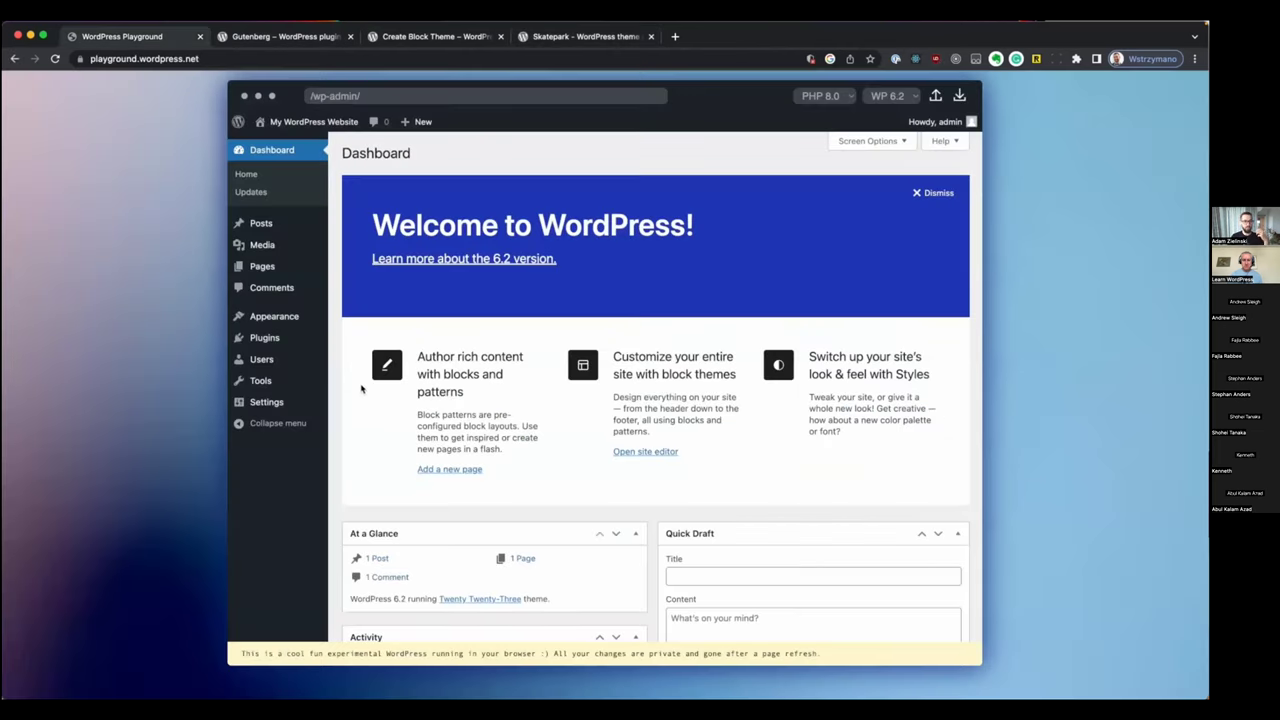
Install the Gutenberg plugin in the Playground site by uploading gutenberg.15.8.1.zip and activate it
mouse_move(297, 342)
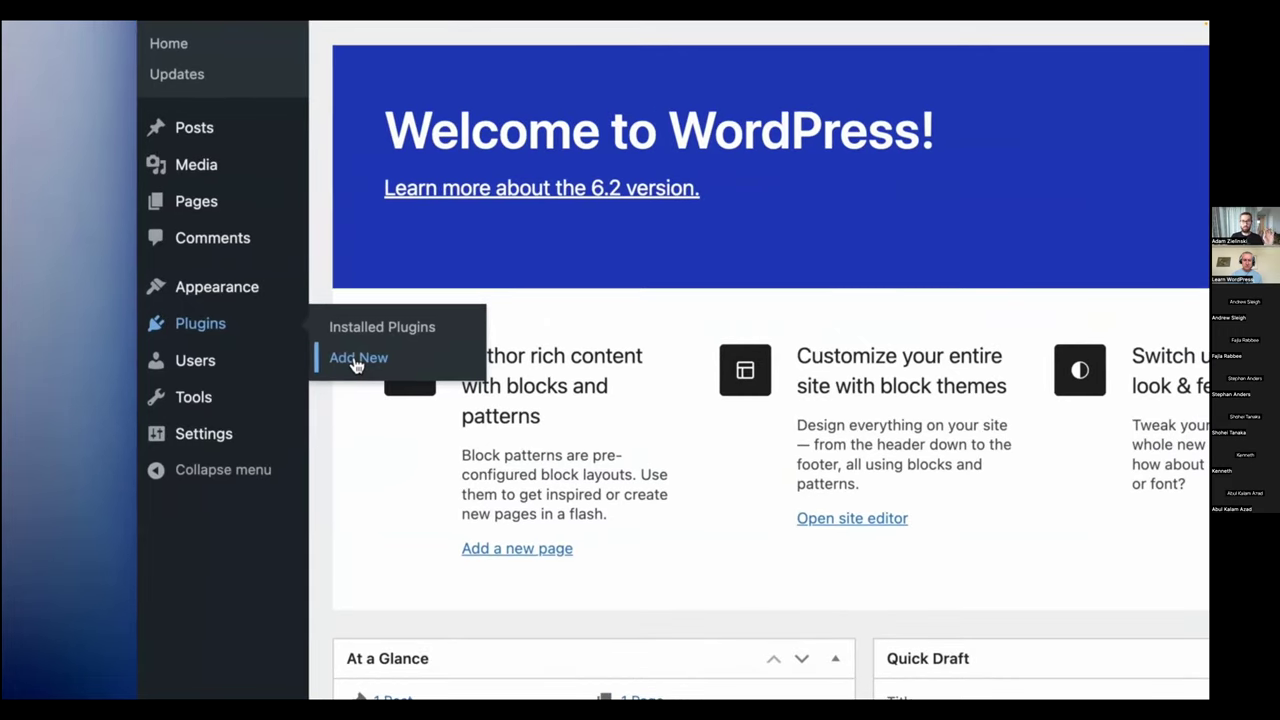
click(355, 360)
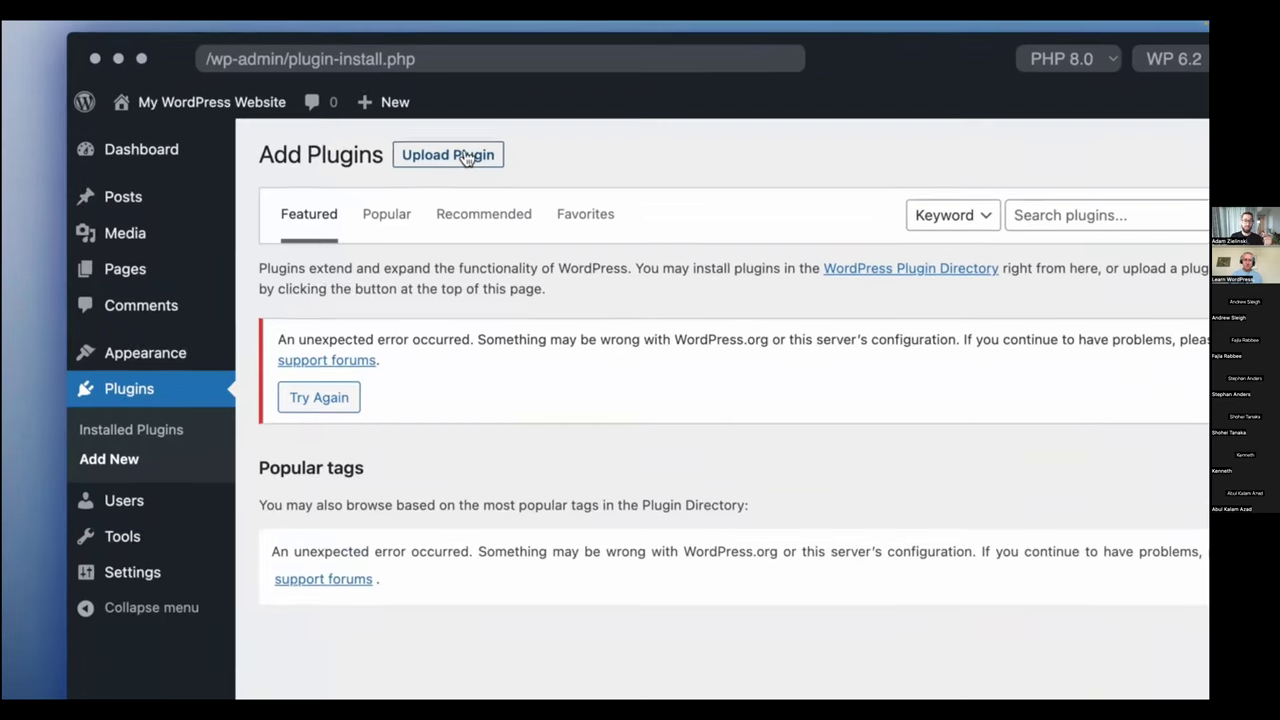
click(466, 160)
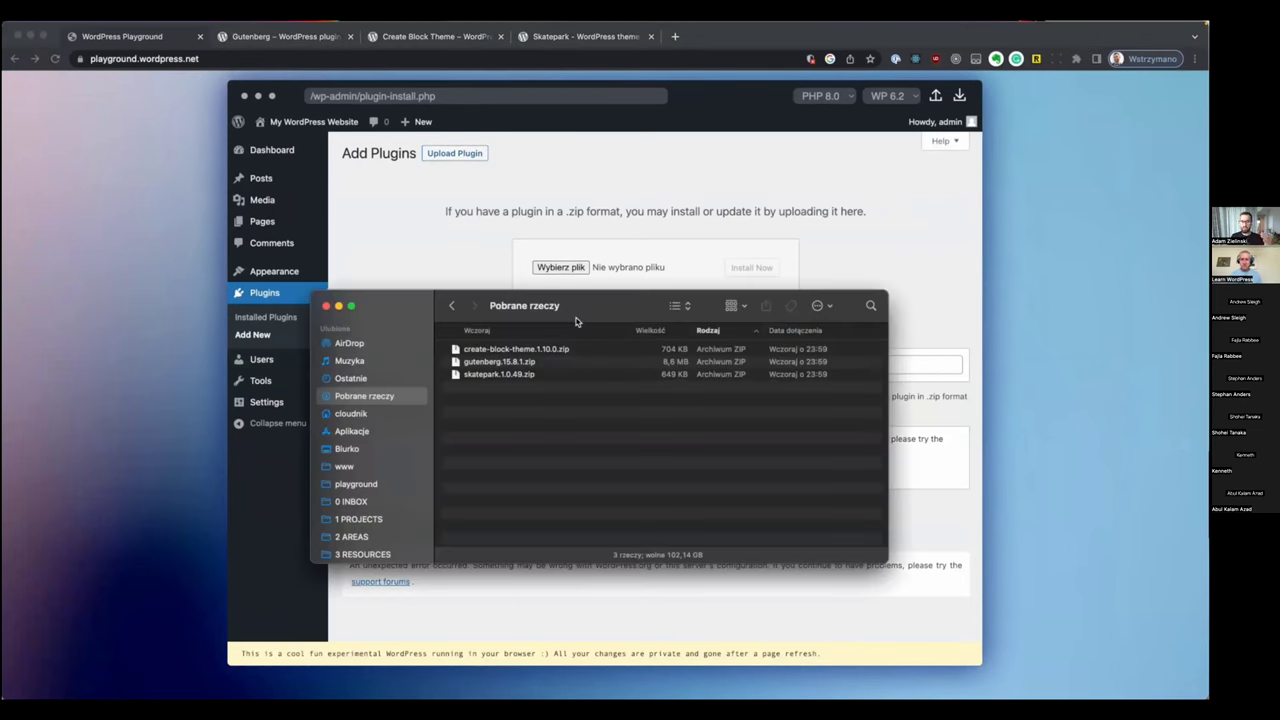
drag(519, 368, 562, 270)
click(752, 268)
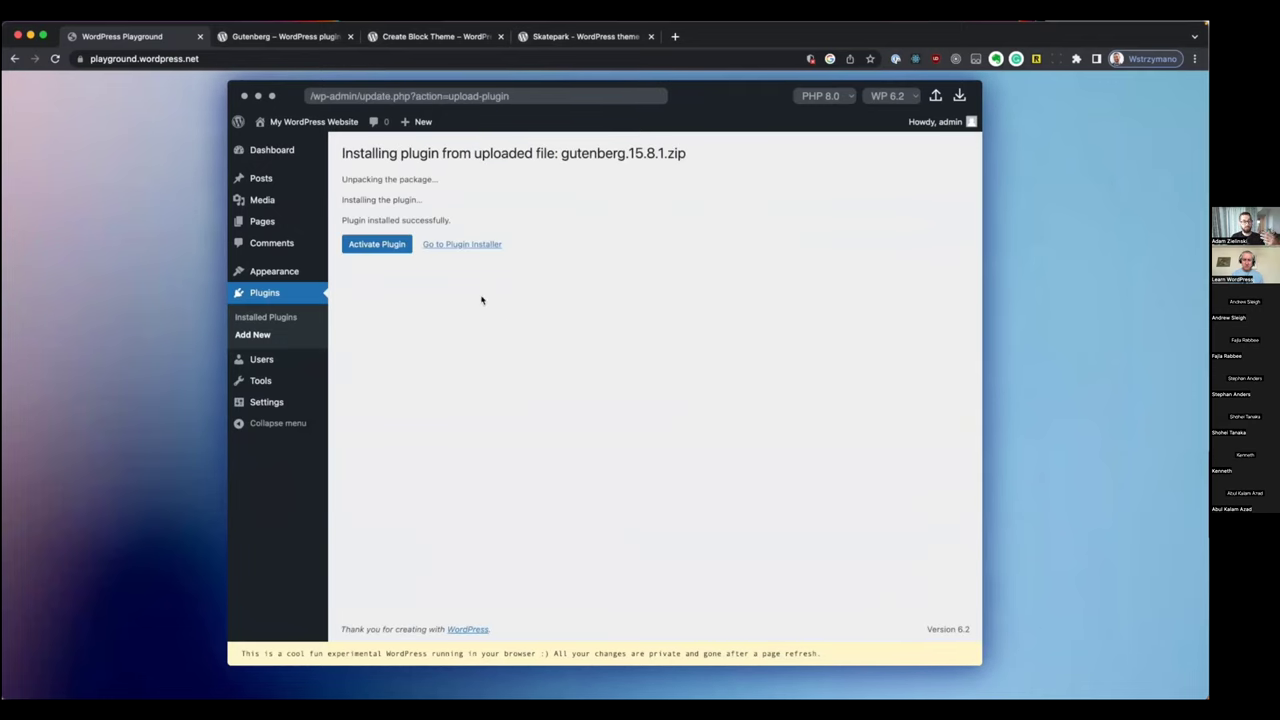
click(404, 246)
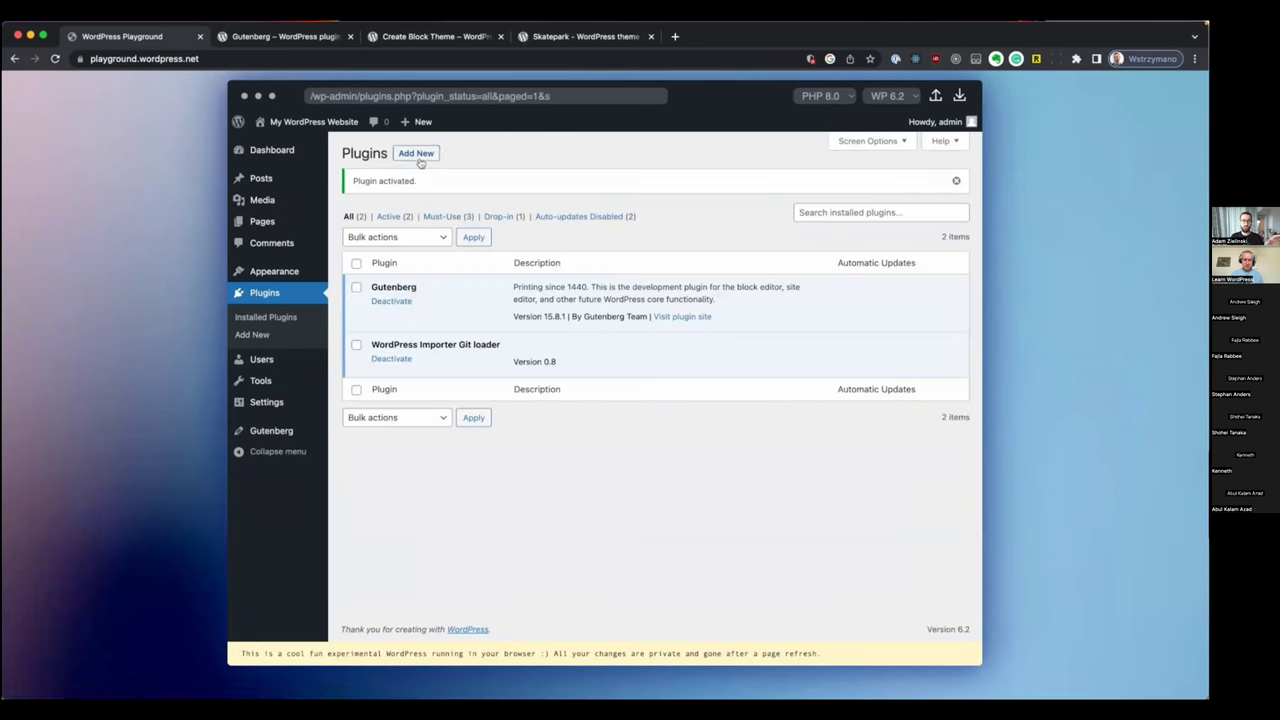
Install the Create Block Theme plugin by uploading create-block-theme.1.10.0.zip and activate it
click(418, 157)
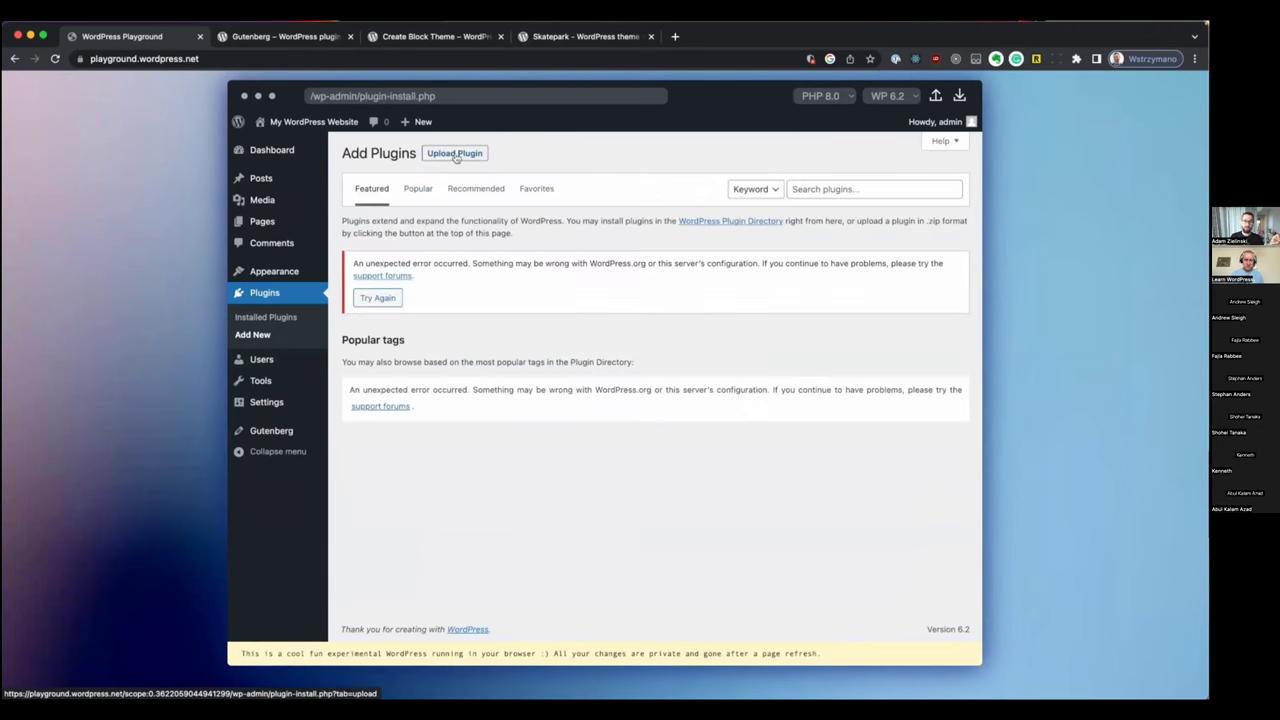
click(454, 153)
click(560, 267)
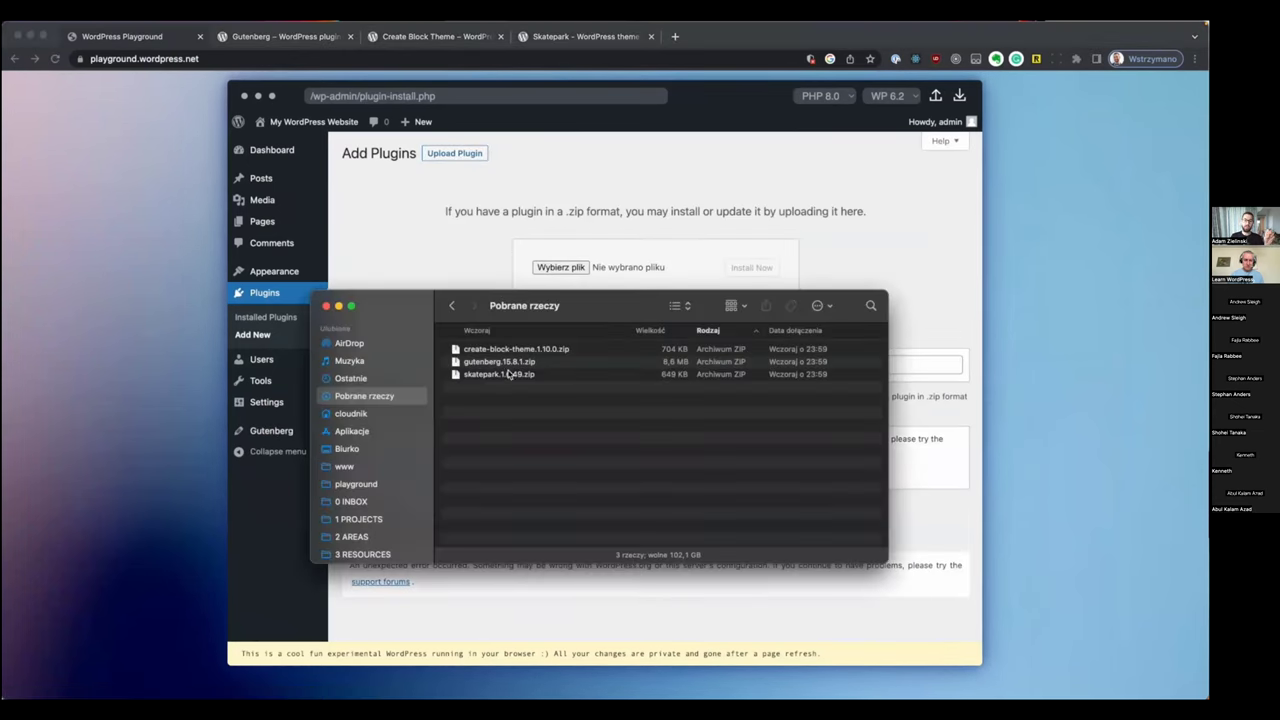
drag(509, 352, 552, 270)
click(751, 268)
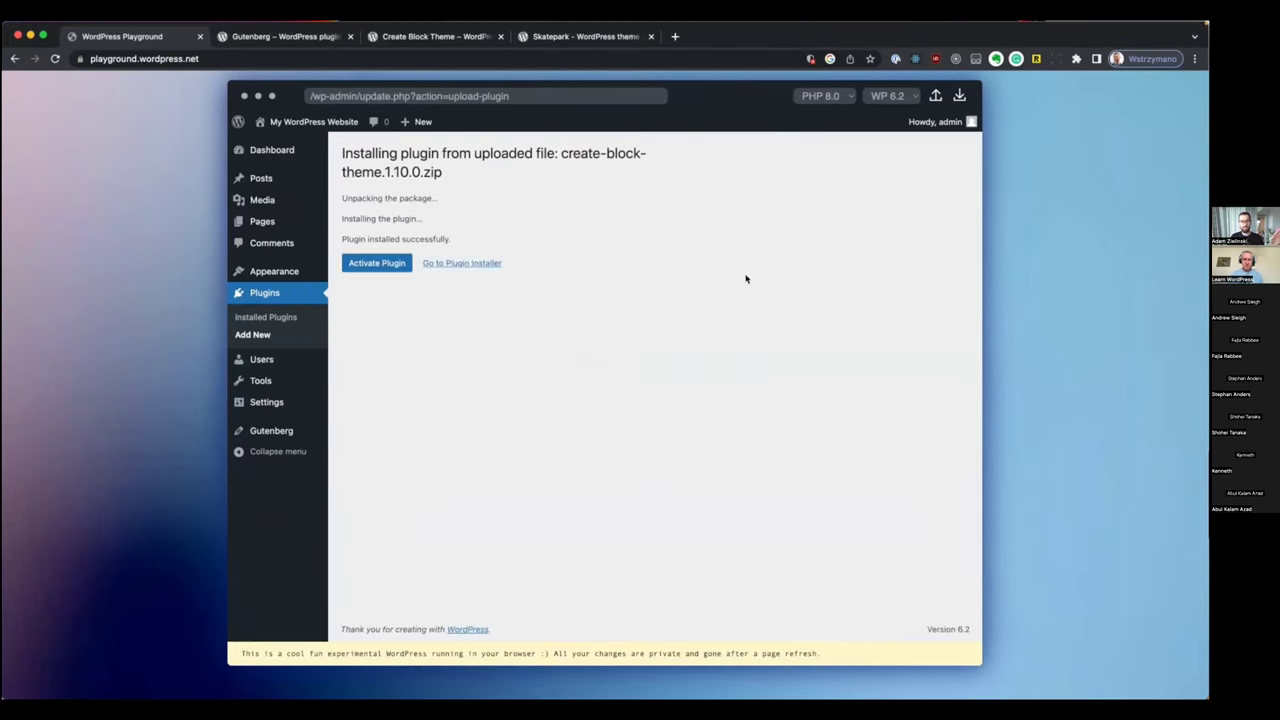
click(296, 316)
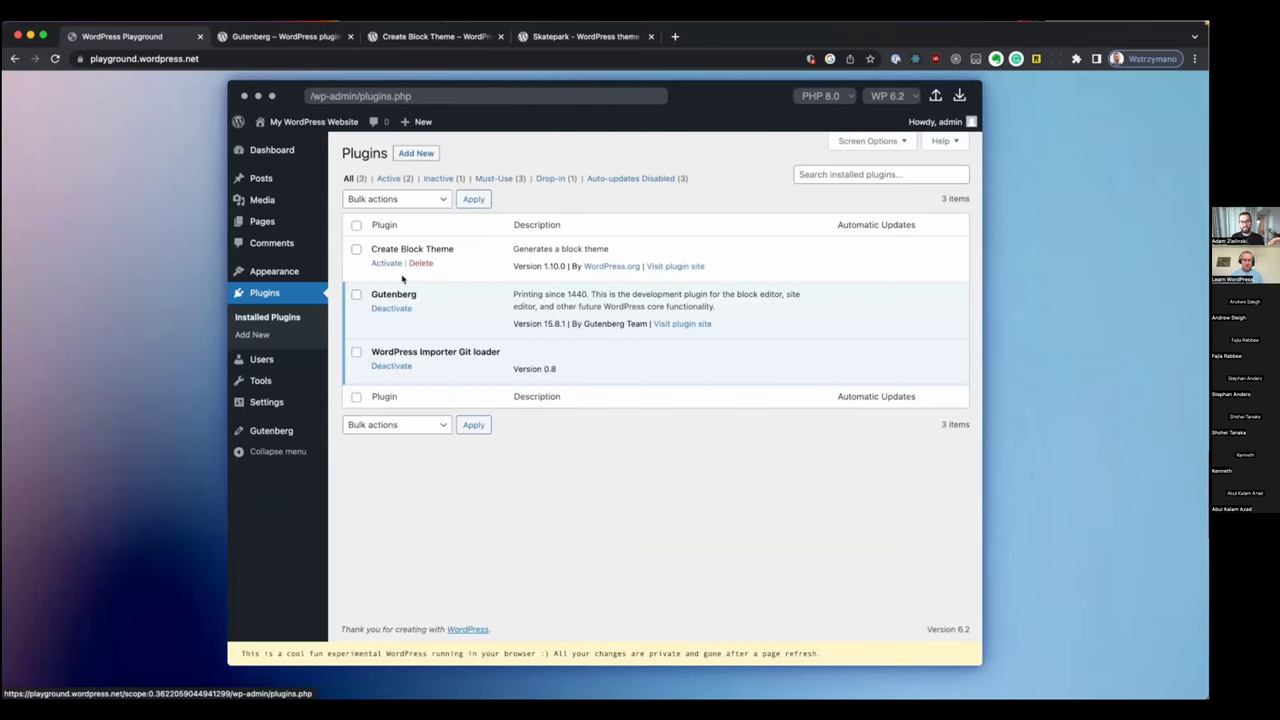
click(386, 265)
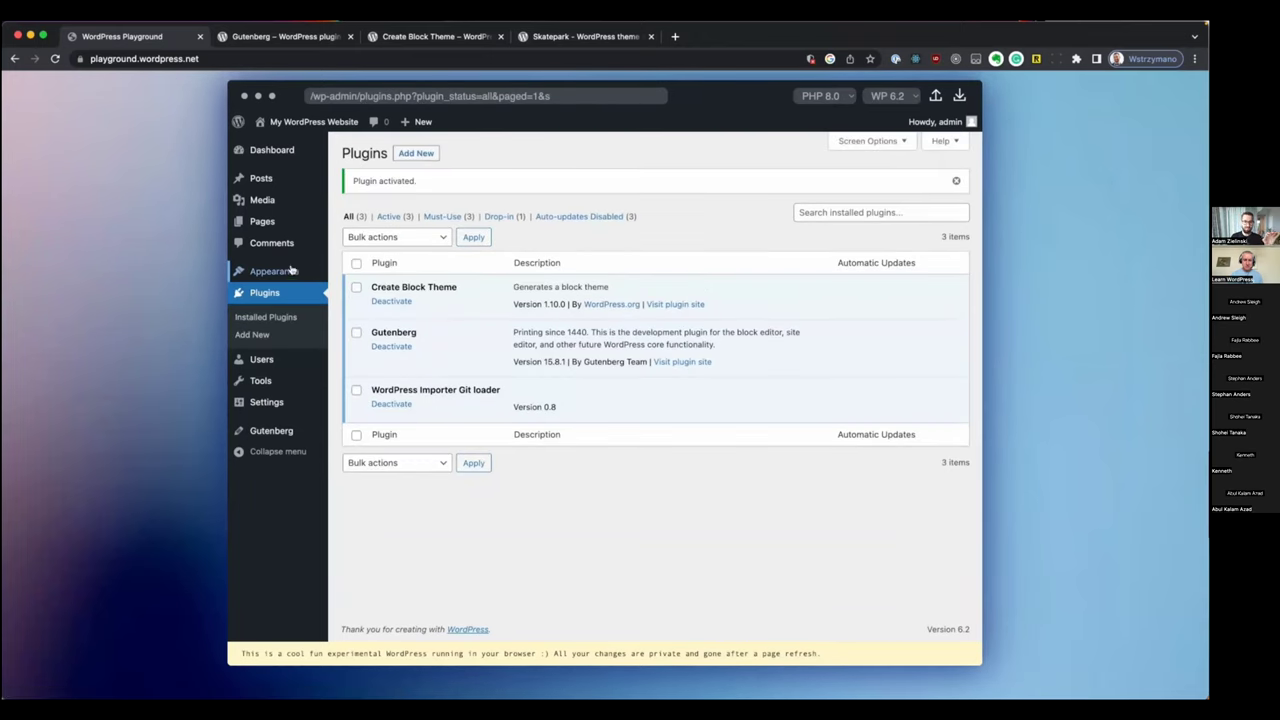
Install the Skatepark theme by uploading skatepark.1.0.49.zip and make it the active theme
mouse_move(300, 272)
click(357, 277)
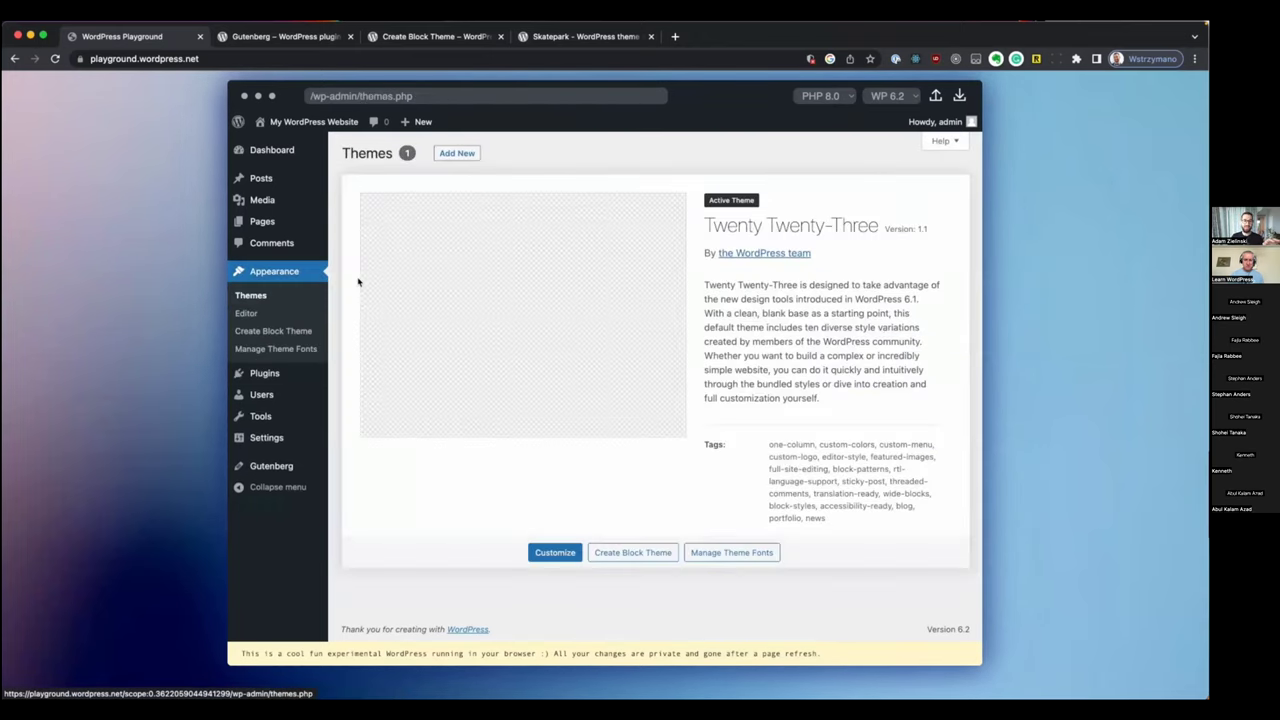
click(455, 154)
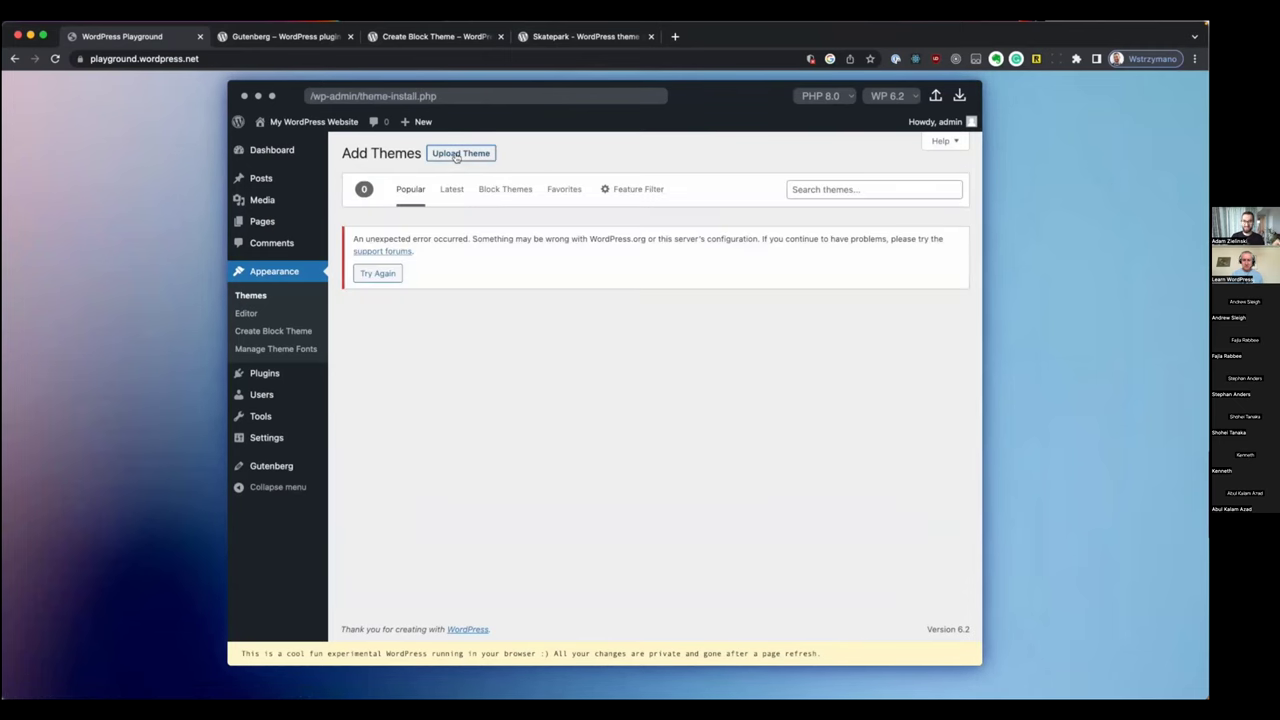
click(460, 153)
click(560, 267)
drag(490, 380, 557, 275)
click(748, 270)
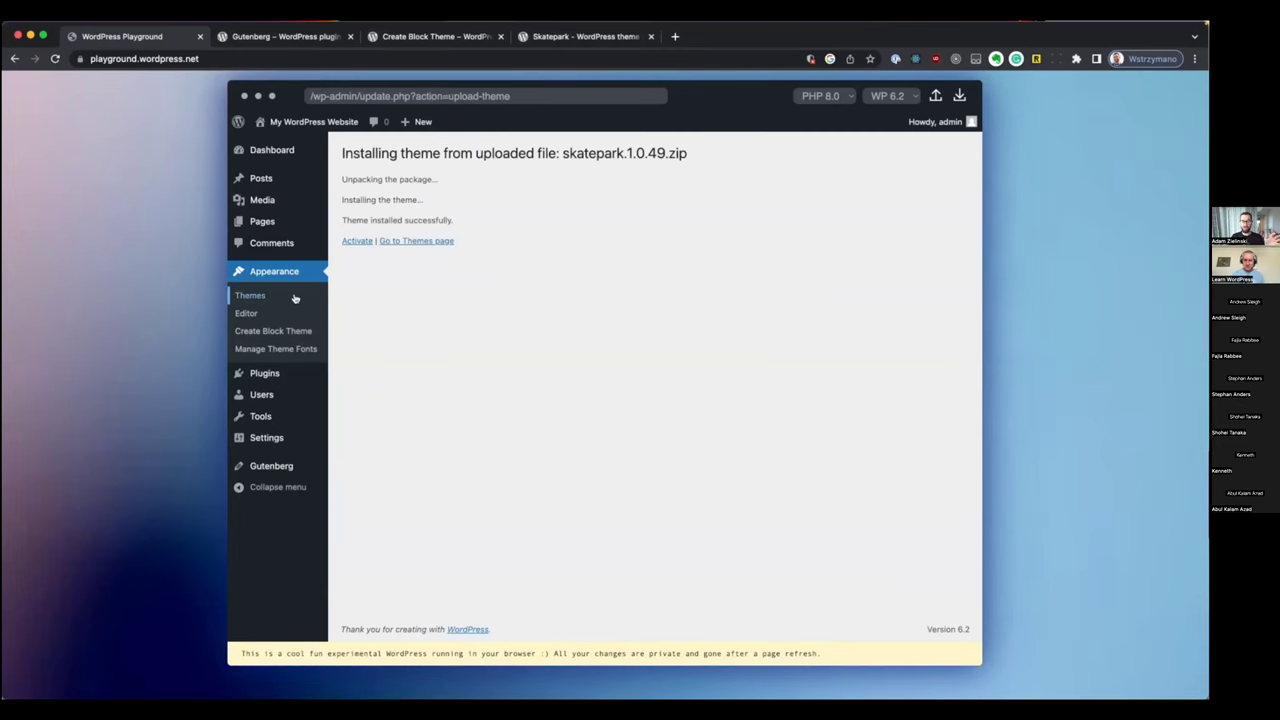
click(295, 298)
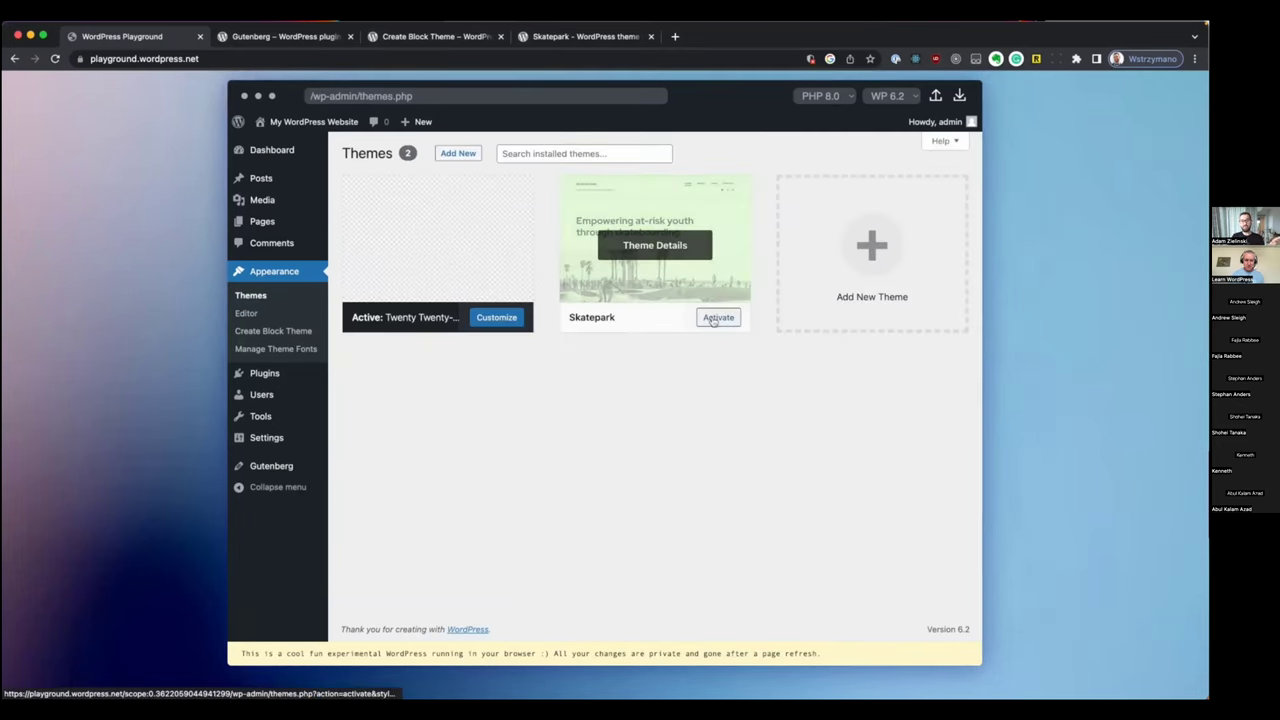
click(718, 317)
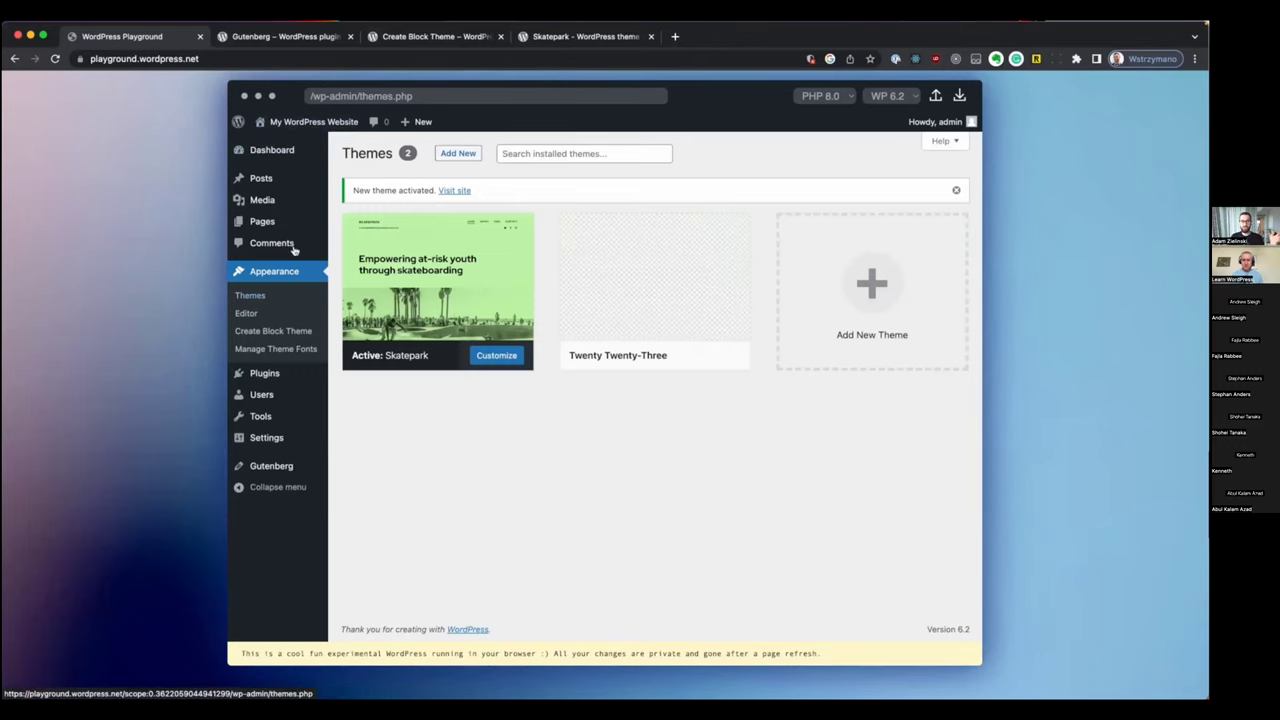
Inspect the site's front page with the Skatepark theme and open the Gutenberg demo post from the dashboard
click(305, 123)
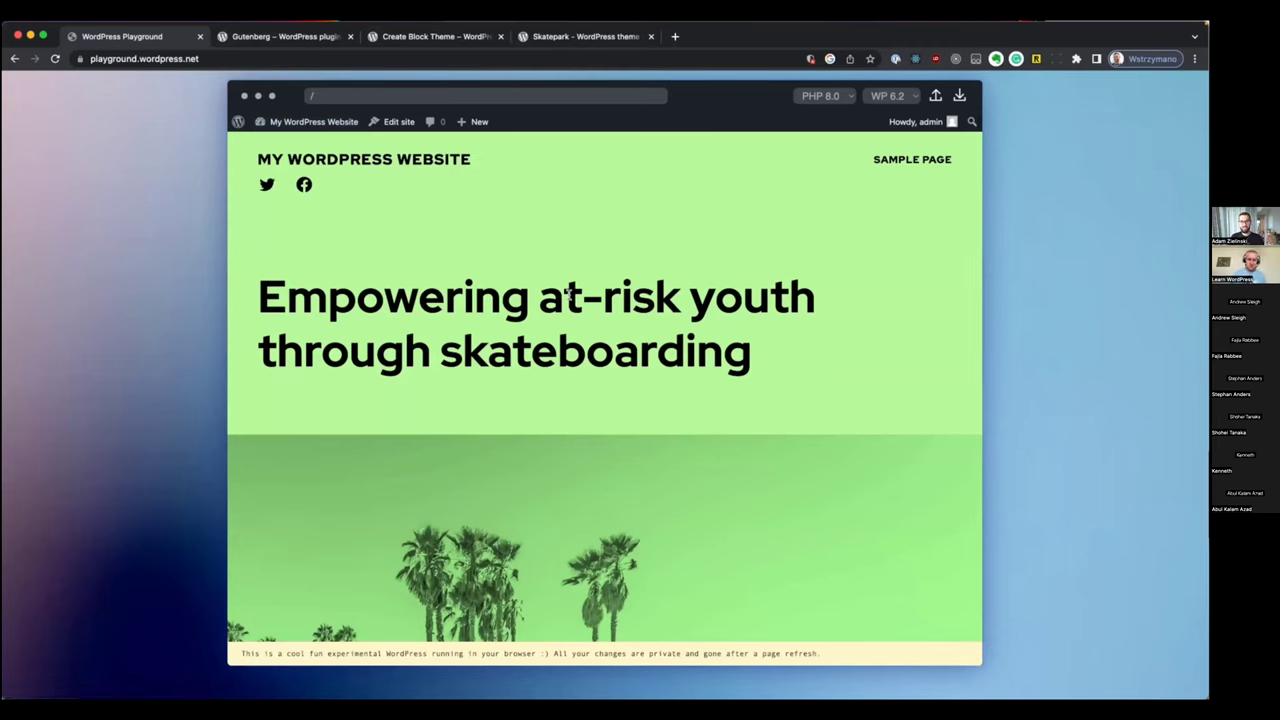
scroll(568, 292, down, 8)
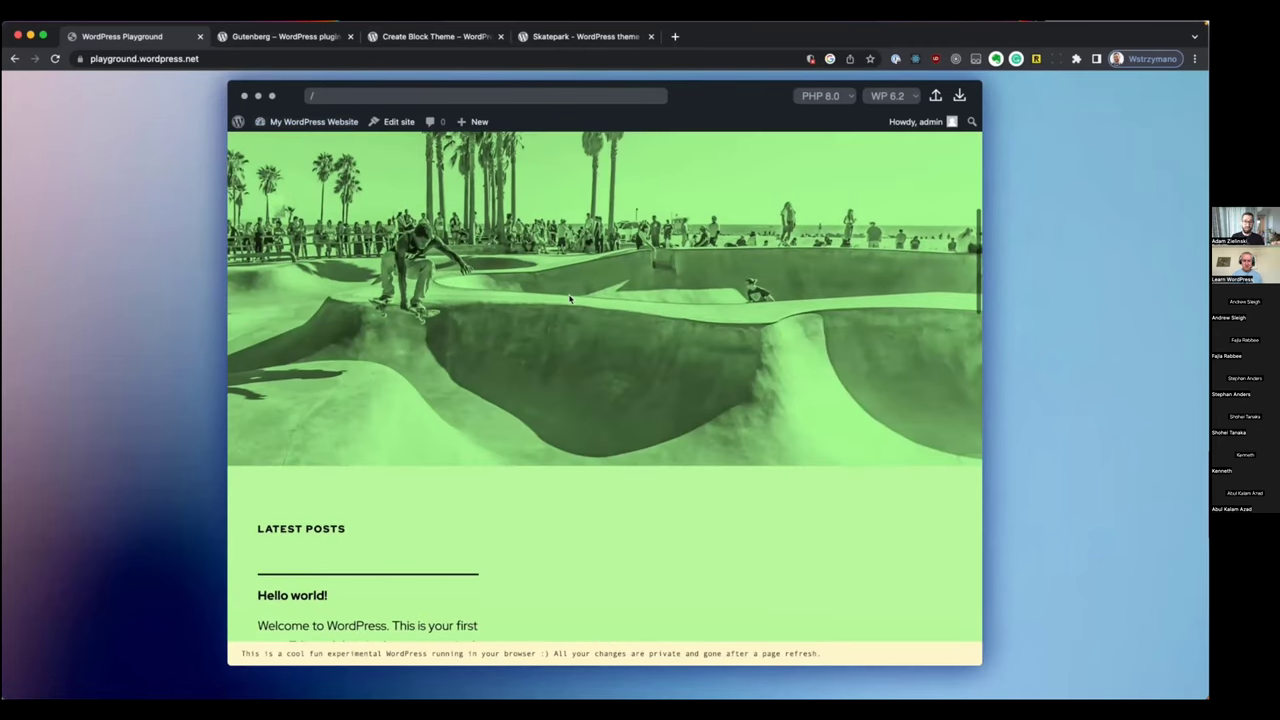
scroll(570, 298, up, 10)
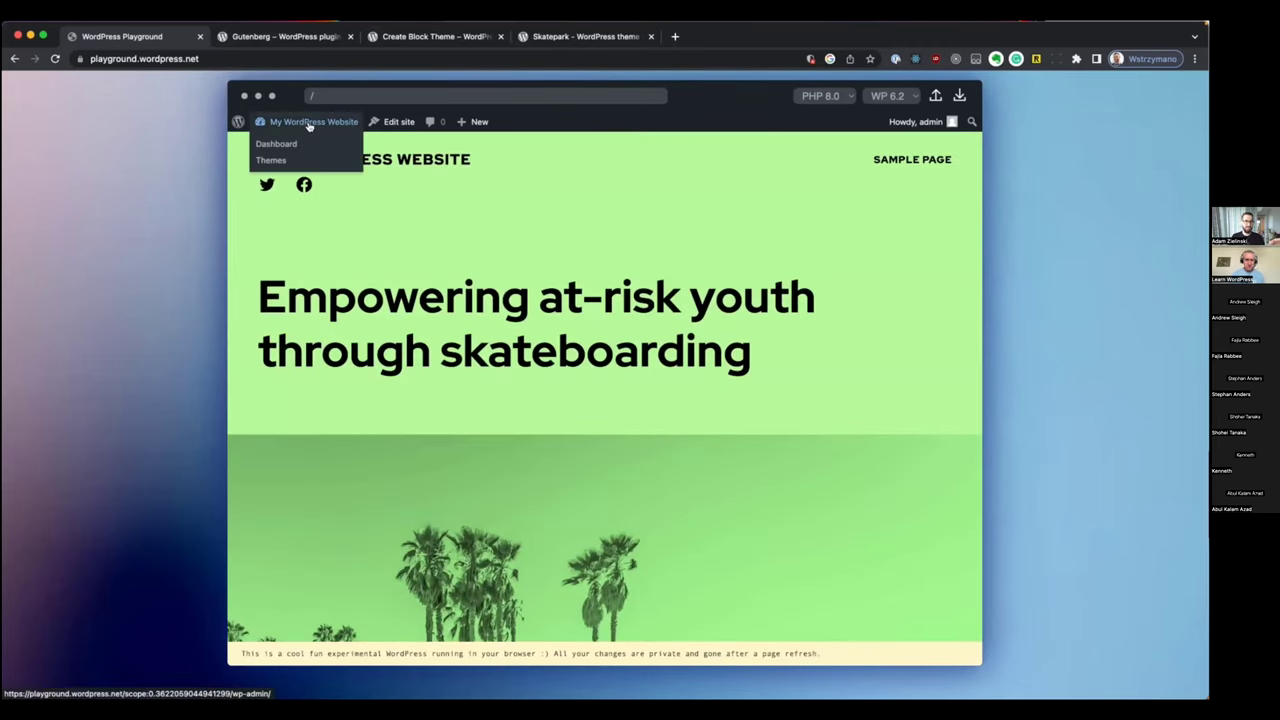
click(309, 125)
mouse_move(287, 431)
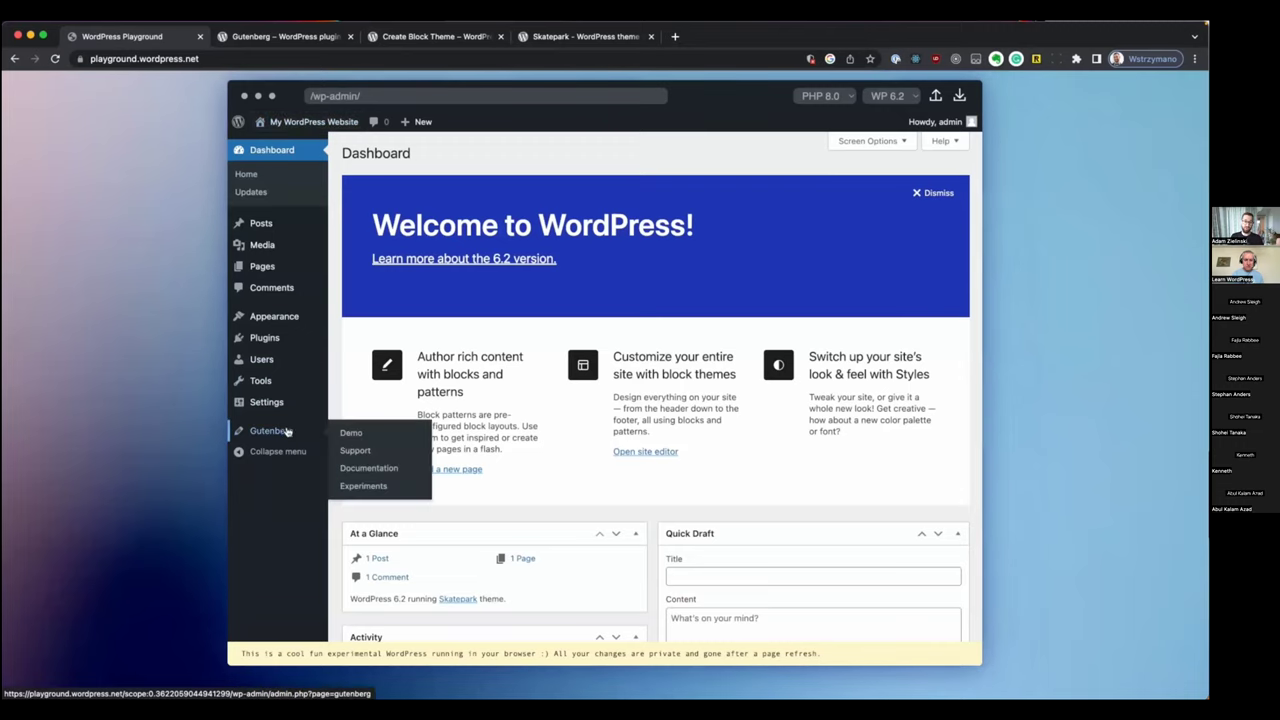
click(363, 443)
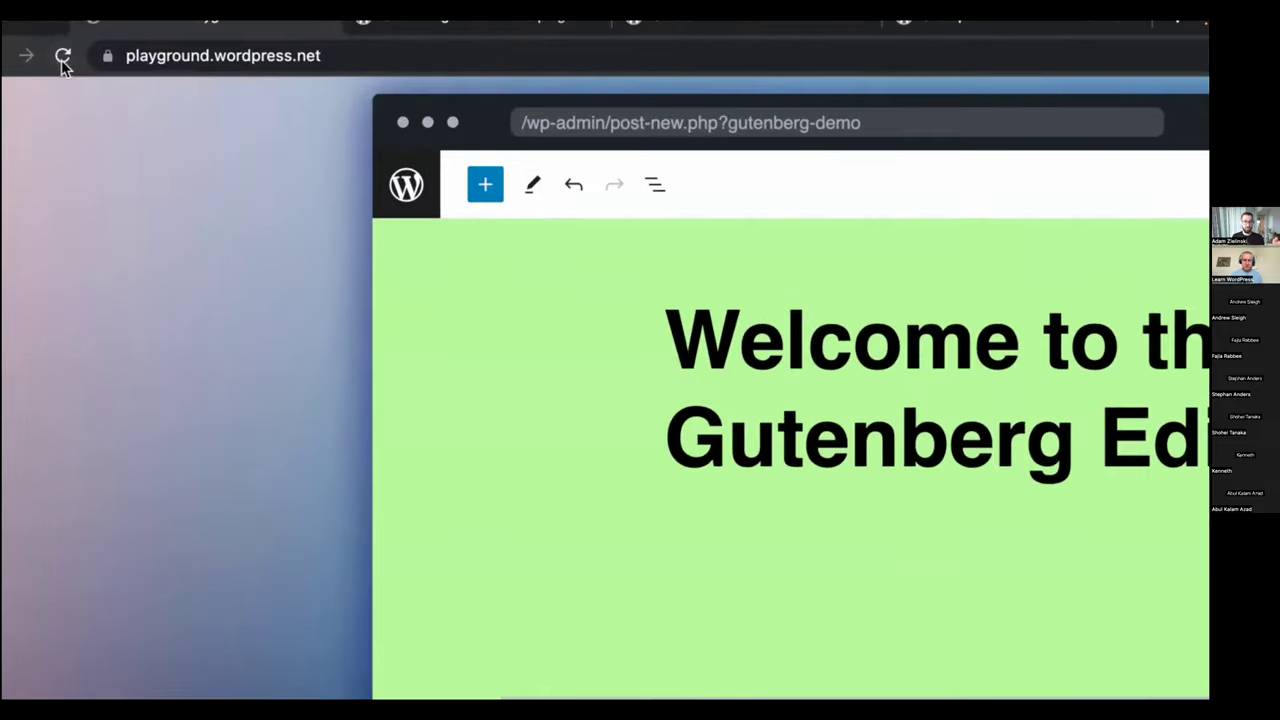
Reload the Playground discarding changes, and load playground.wordpress.net with the query ?theme=skatepark&plugin=gutenberg&plugin=create-block-theme
click(57, 60)
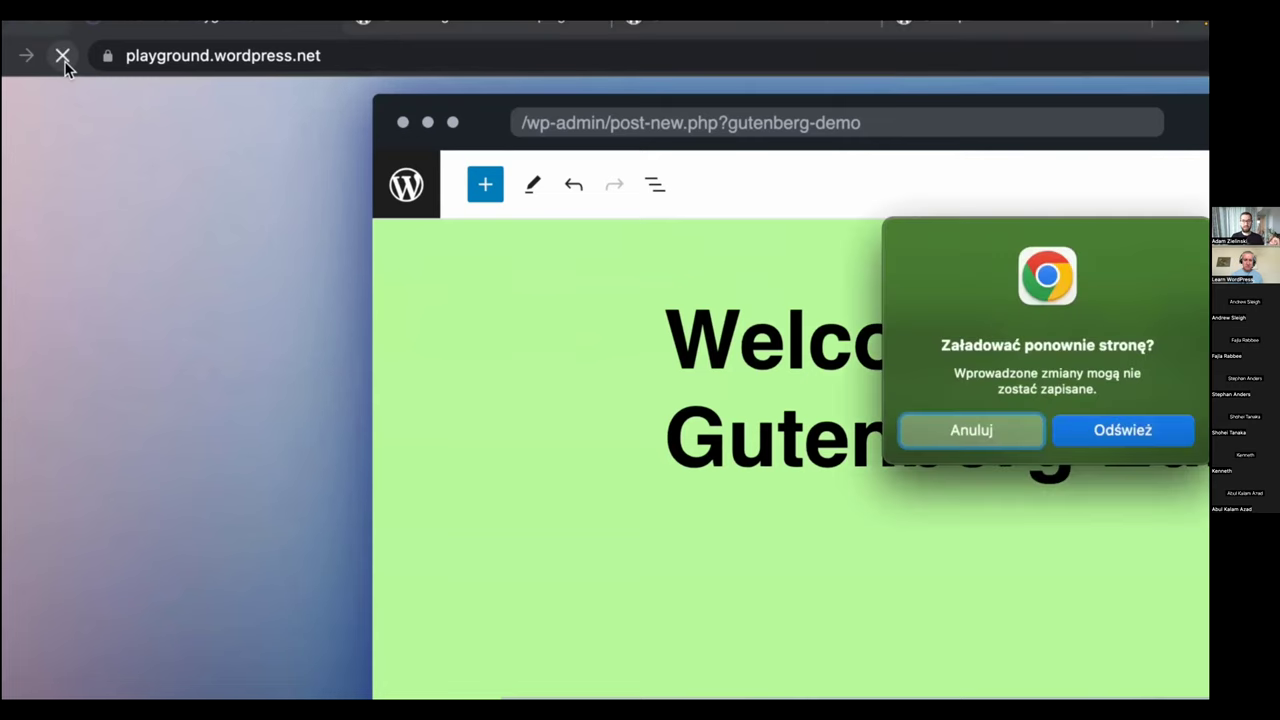
key(Return)
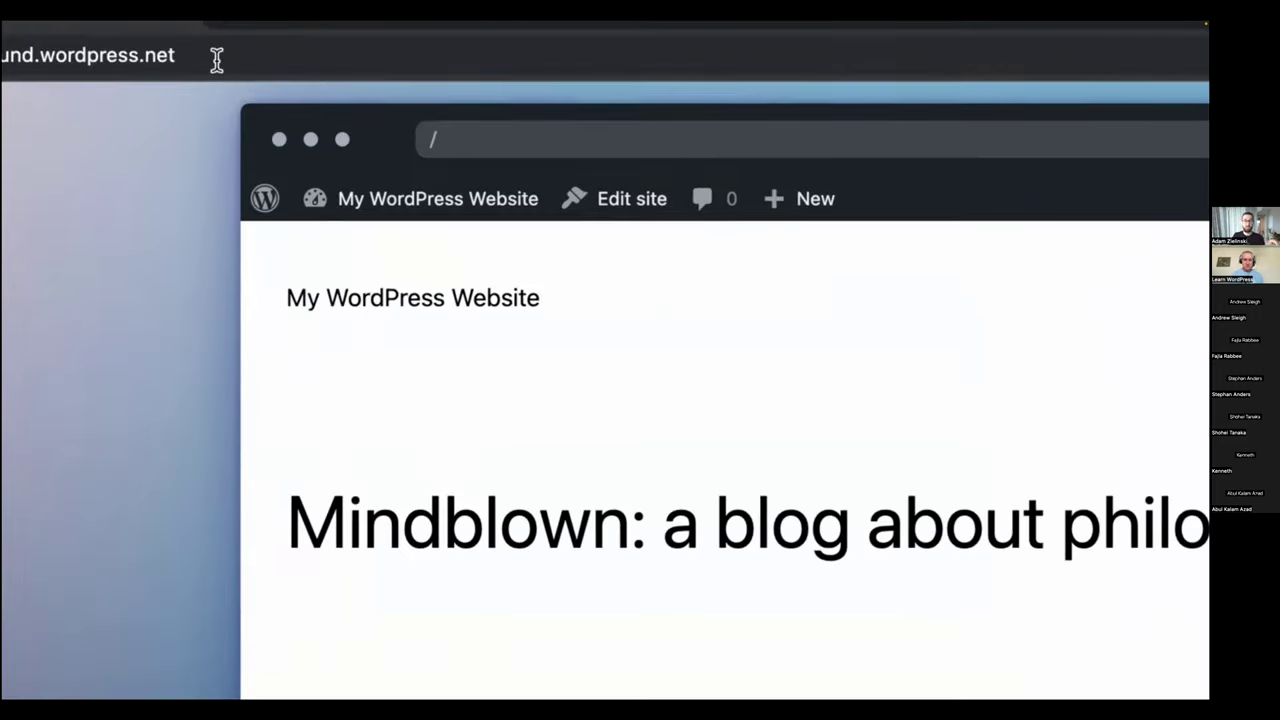
click(216, 60)
key(Right)
text(?them)
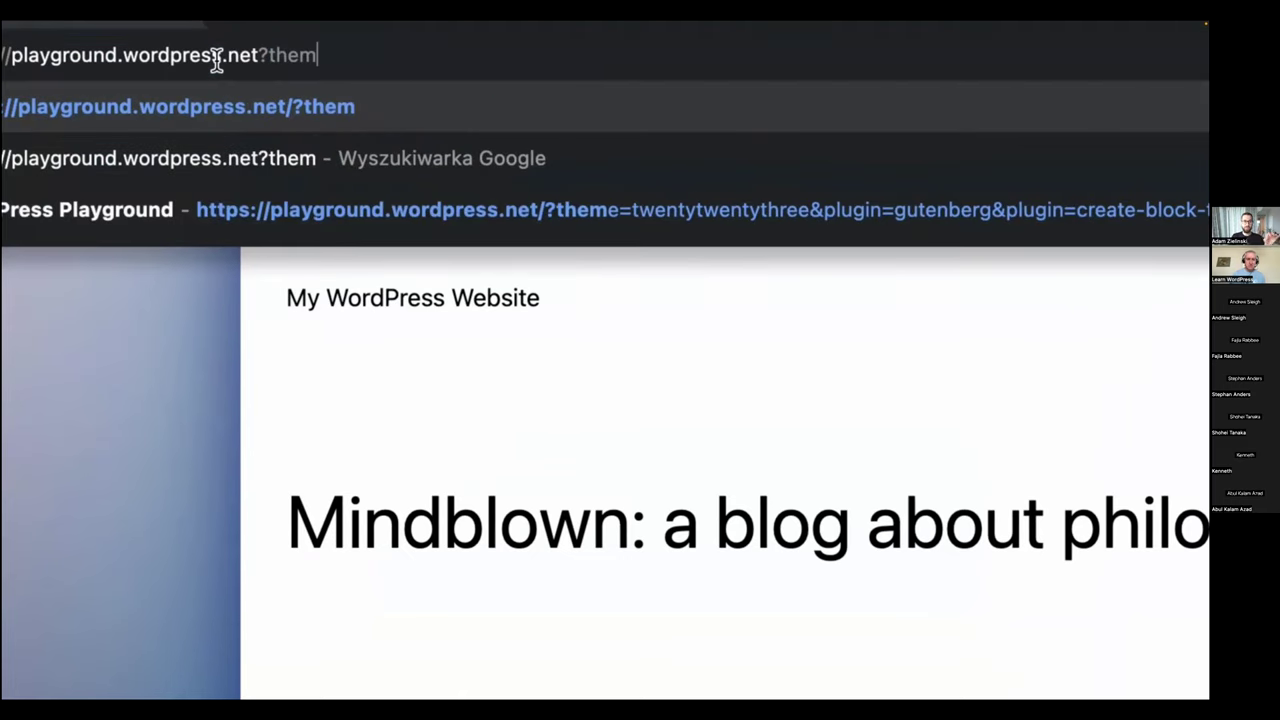
text(e=skatepark)
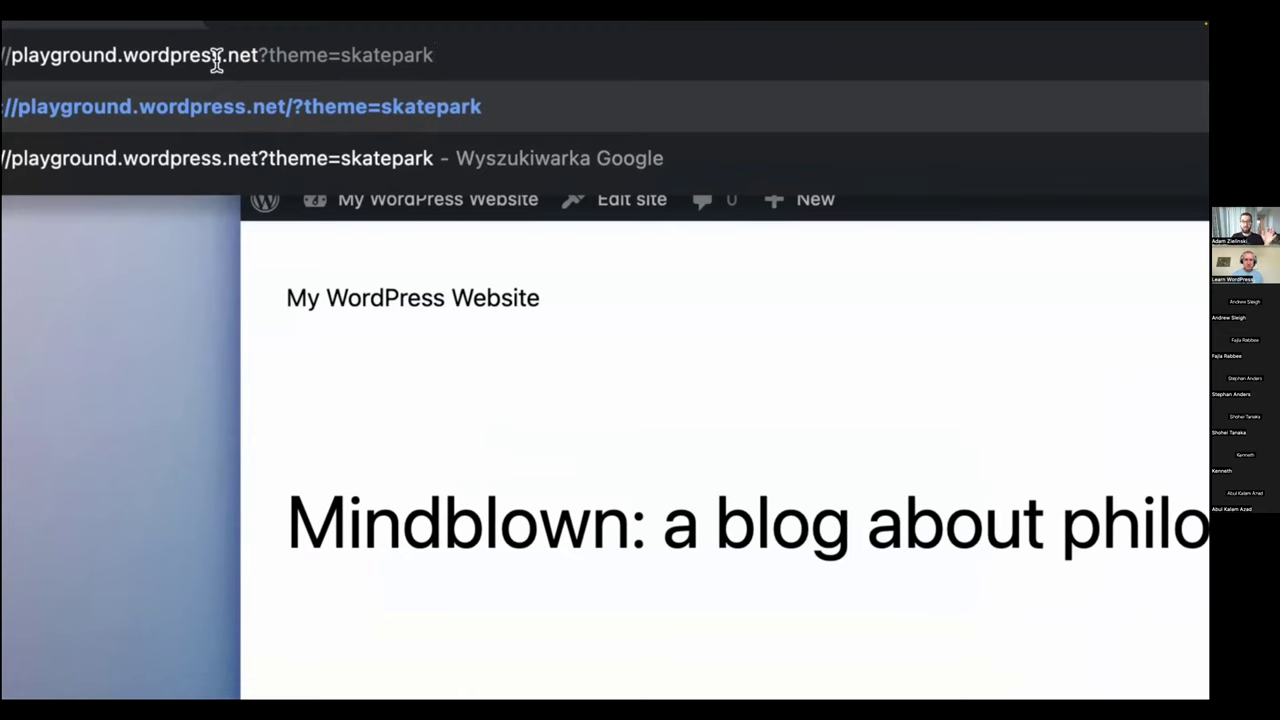
text(&plugin)
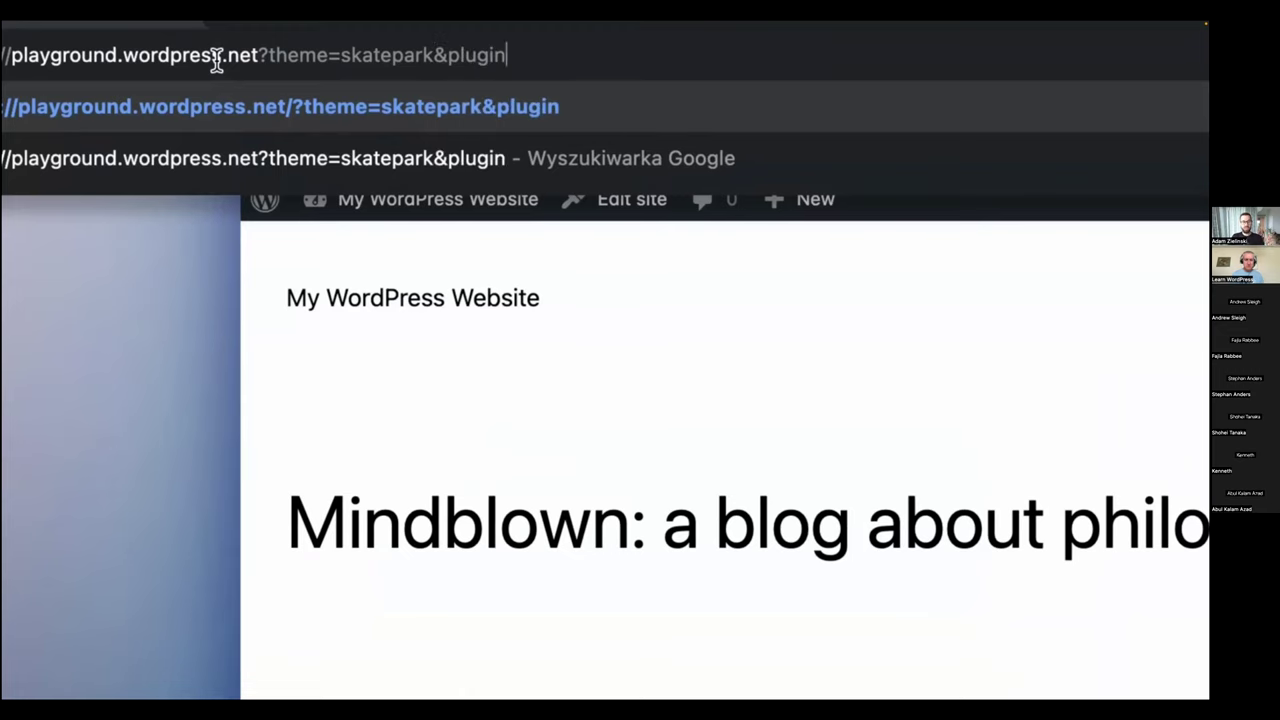
text(=gutenberg&)
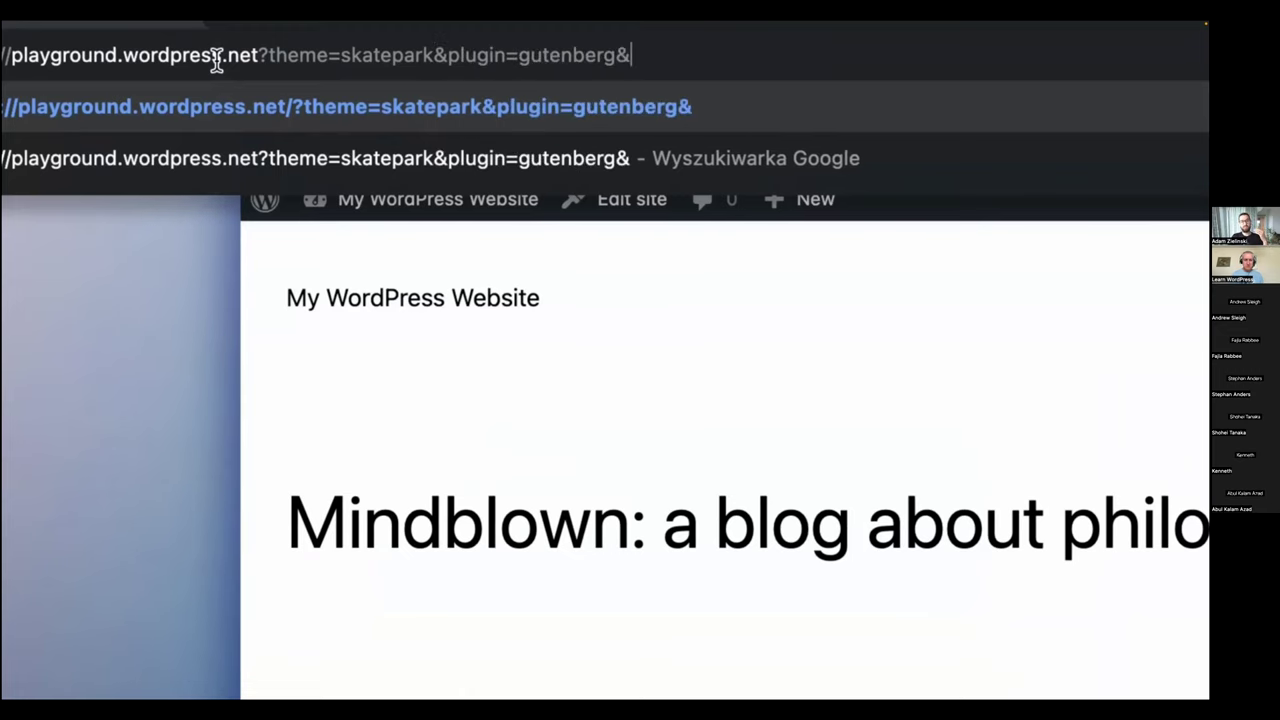
text(plugin=crea)
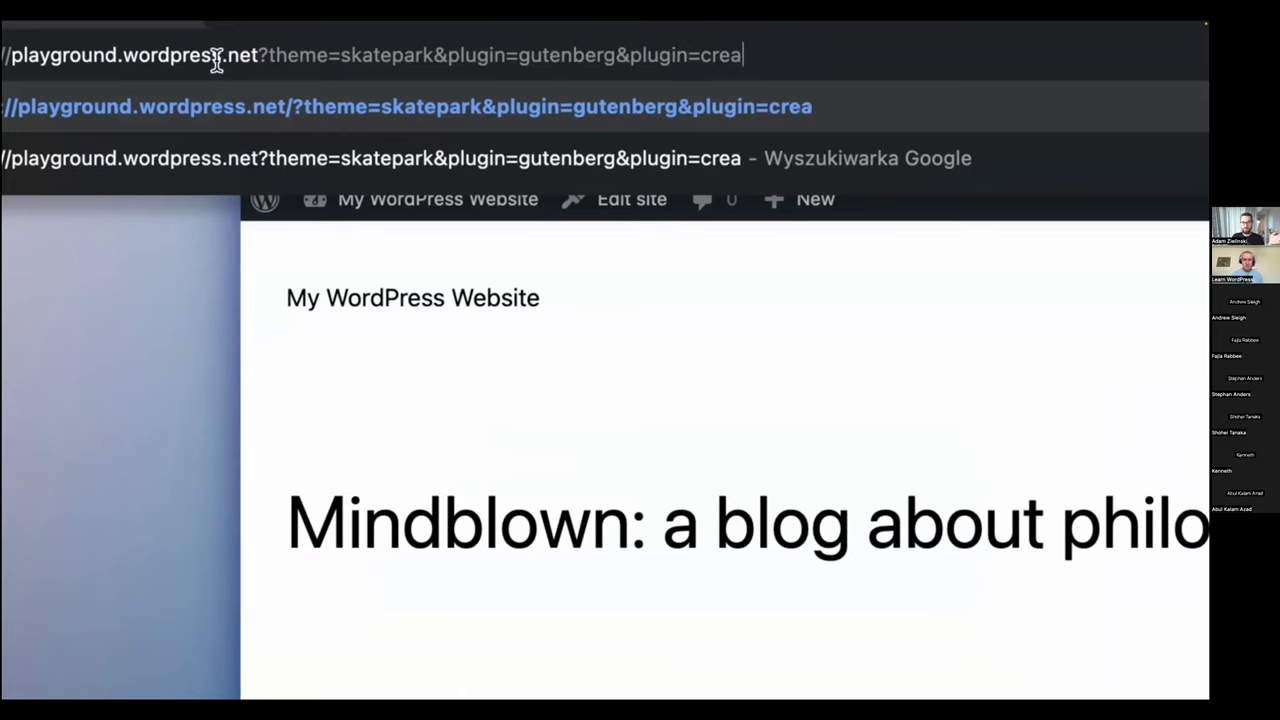
text(te-block-theme)
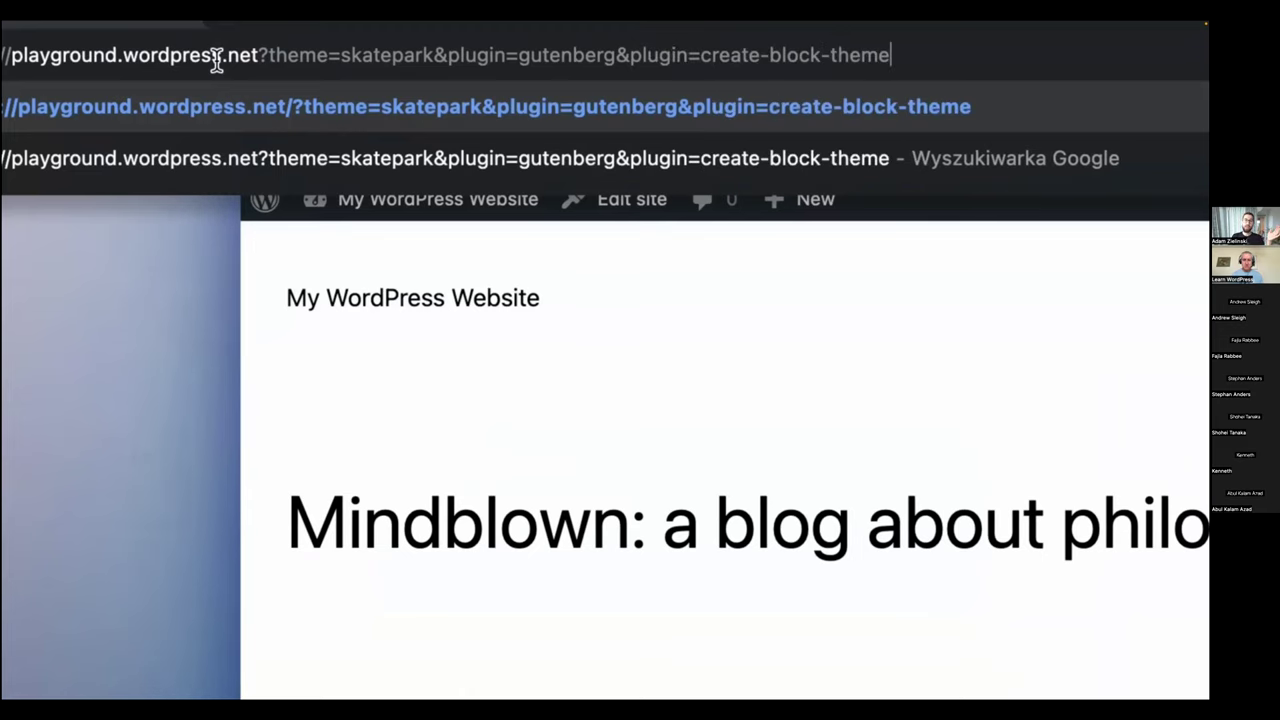
key(Return)
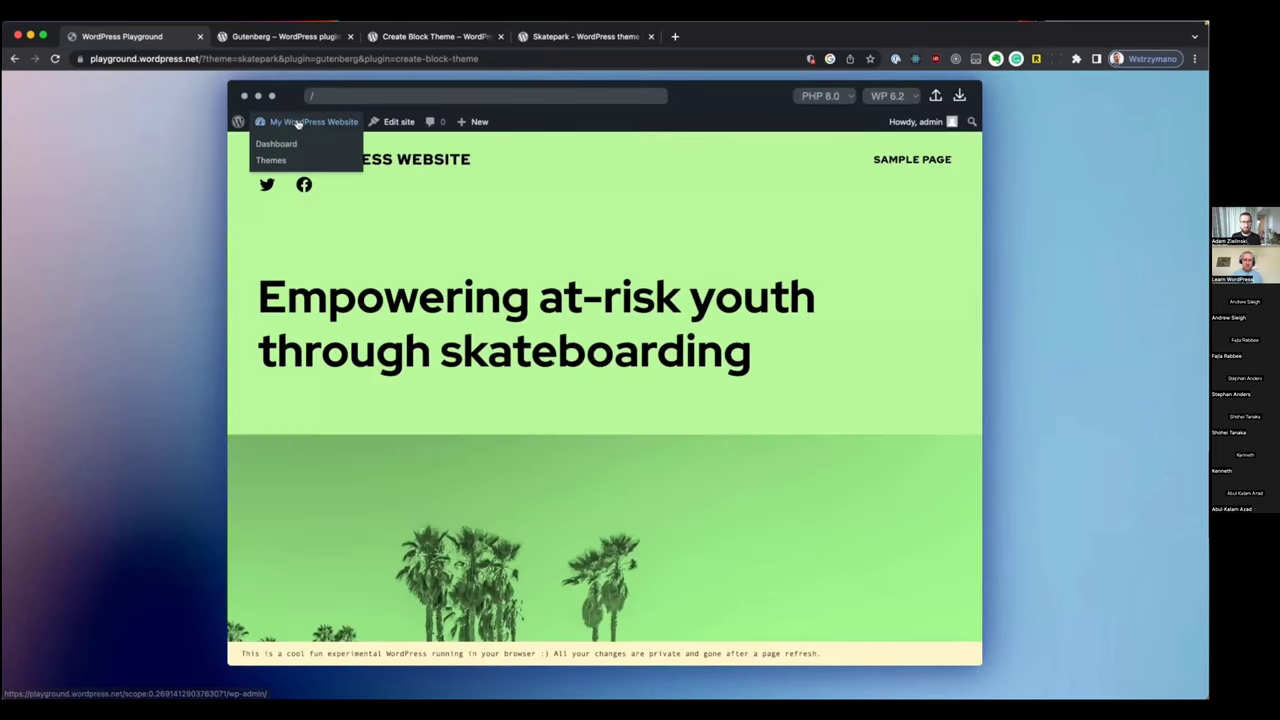
Check the installed plugins list of the preconfigured Playground site and open the Gutenberg demo
click(297, 122)
click(380, 338)
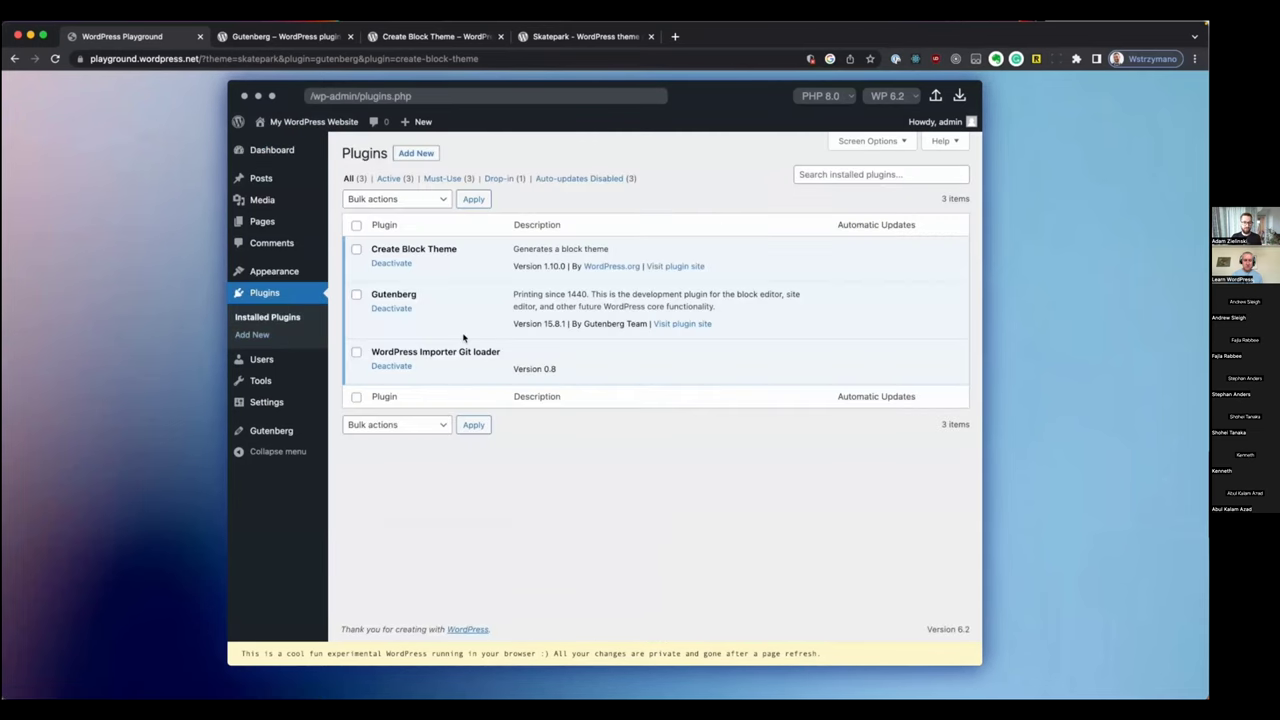
mouse_move(288, 430)
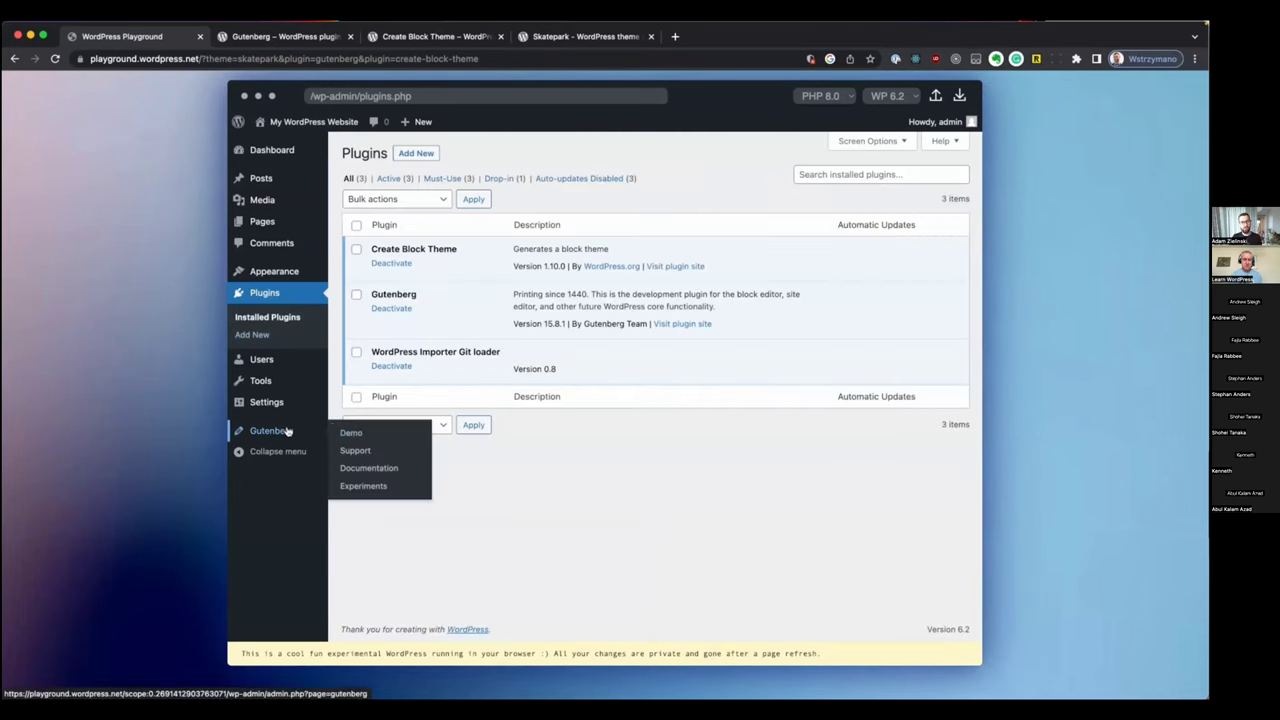
click(369, 438)
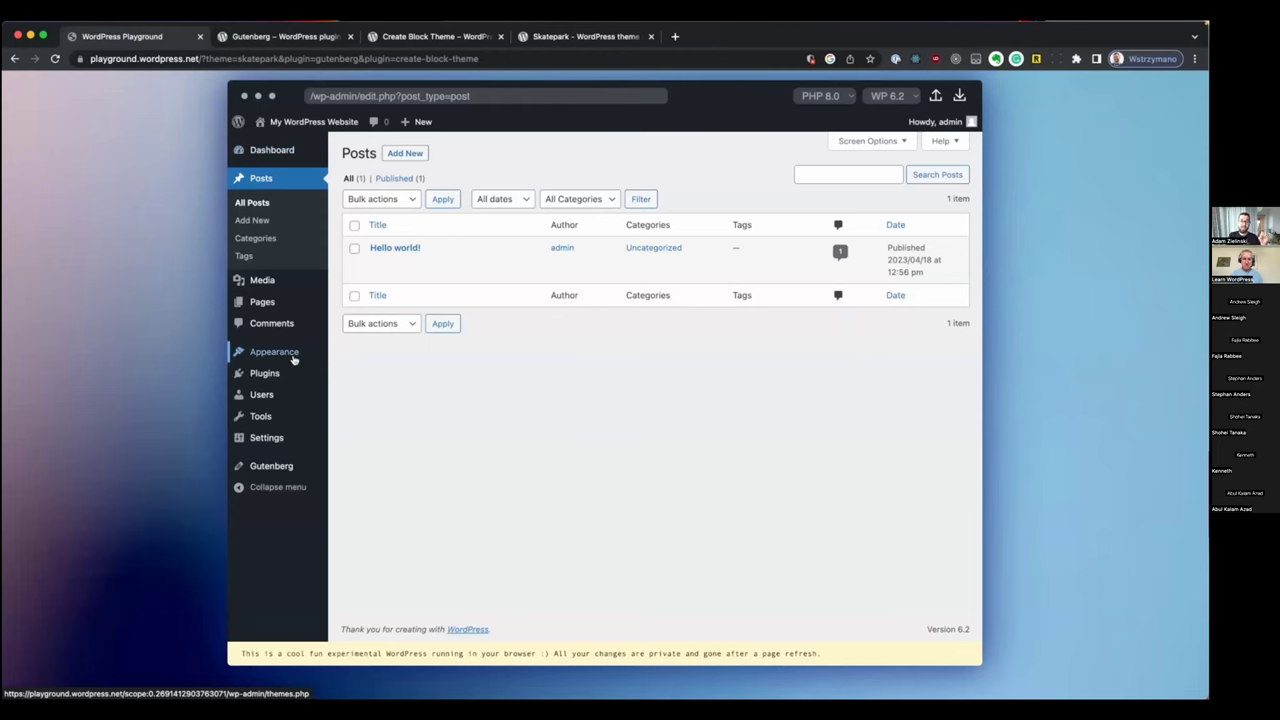
Open the Home template for editing in the site editor and close its settings sidebar
mouse_move(294, 360)
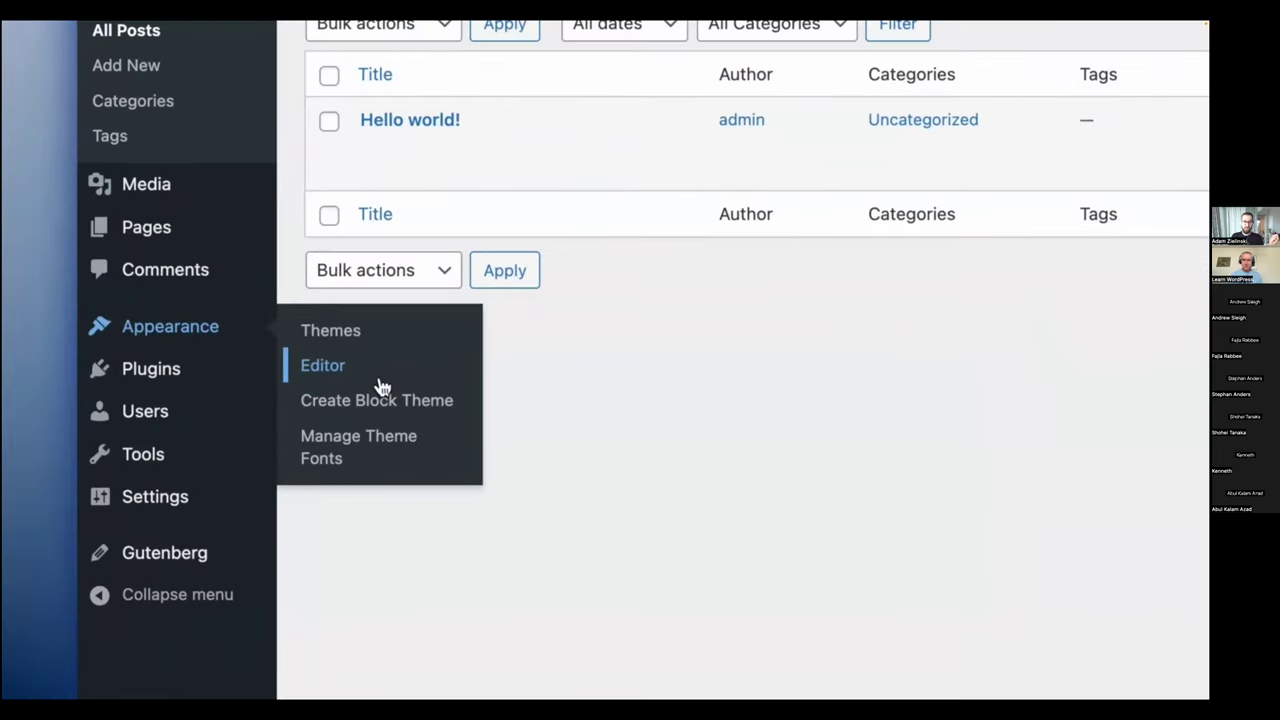
click(356, 373)
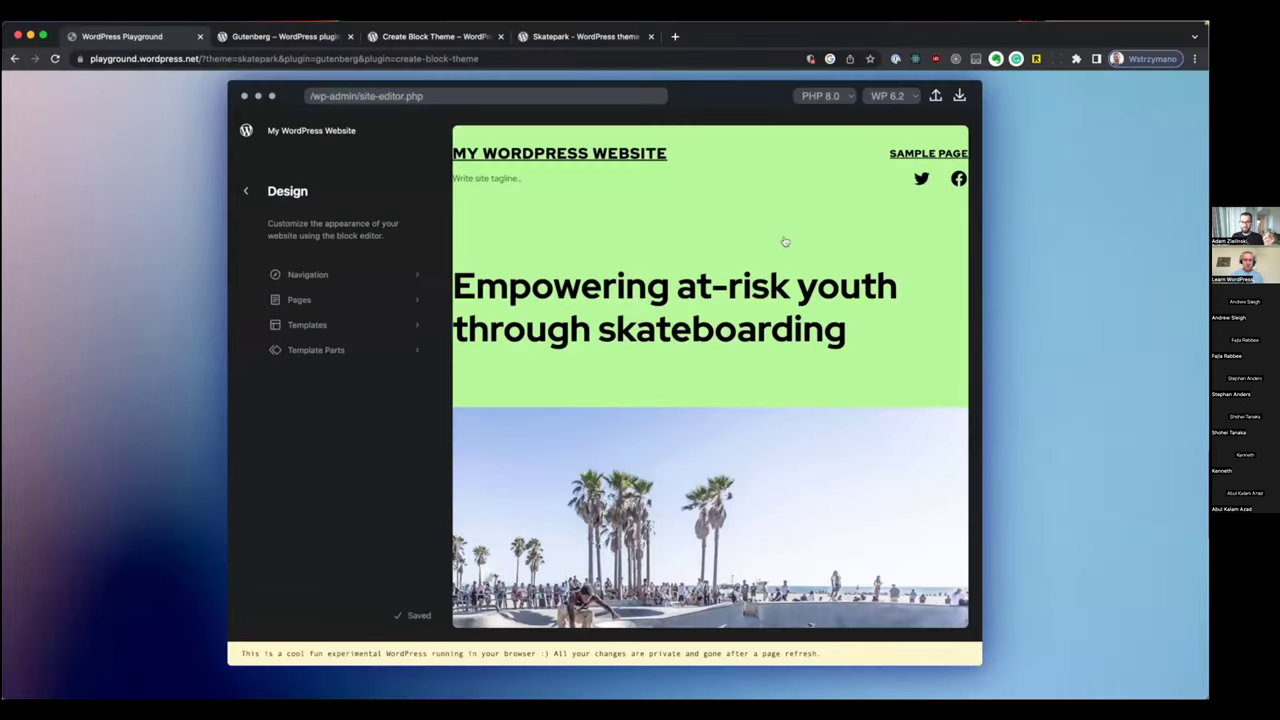
click(702, 222)
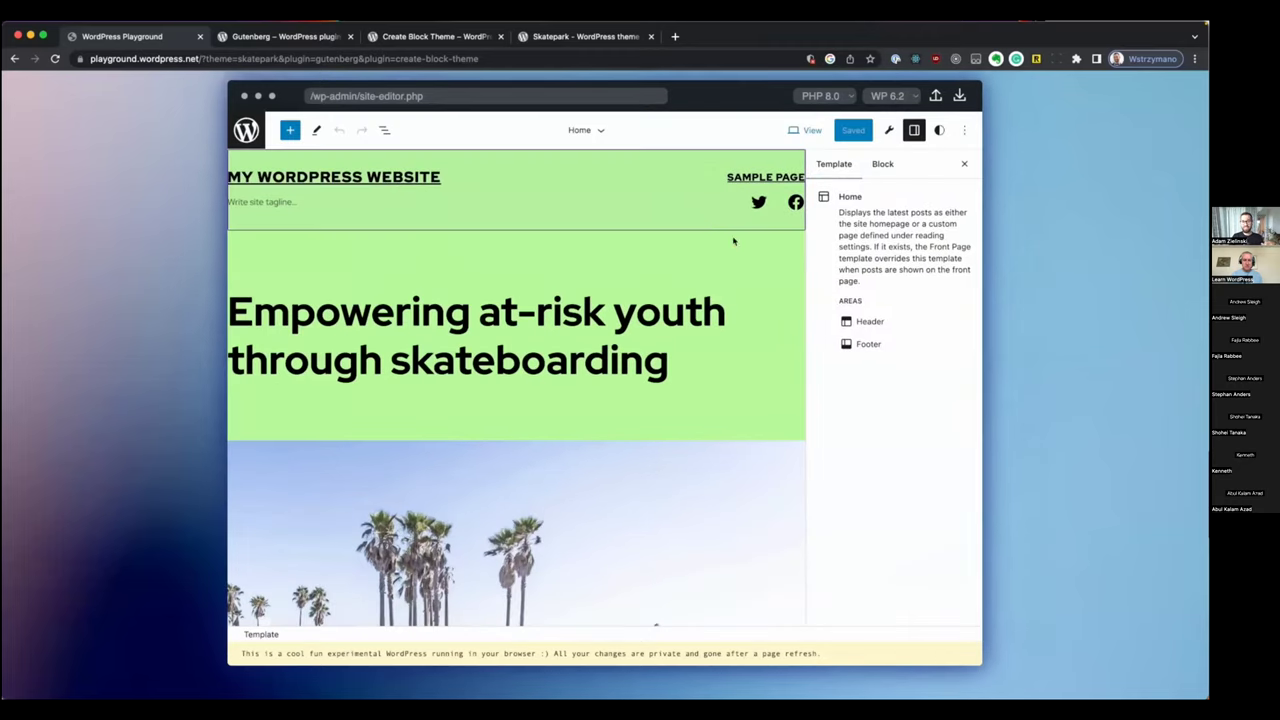
click(964, 163)
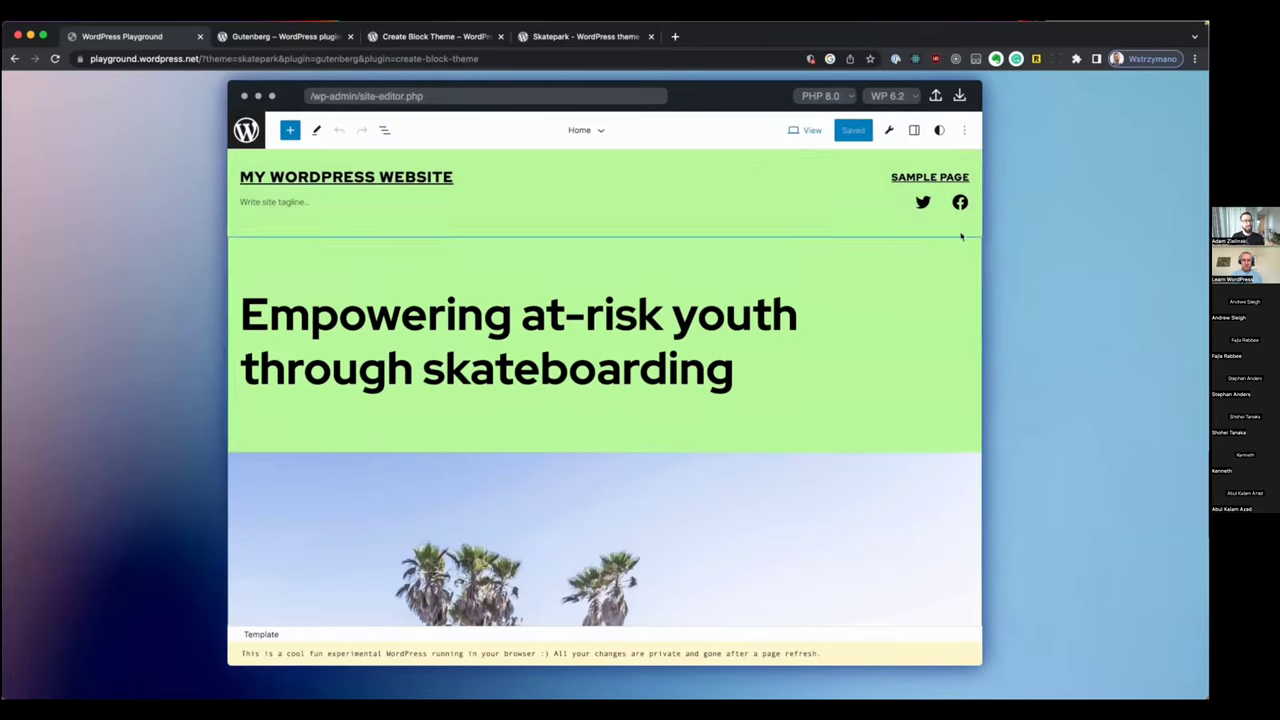
Set the site-wide background color to Pale cyan blue in the global styles and open the text color setting
click(940, 131)
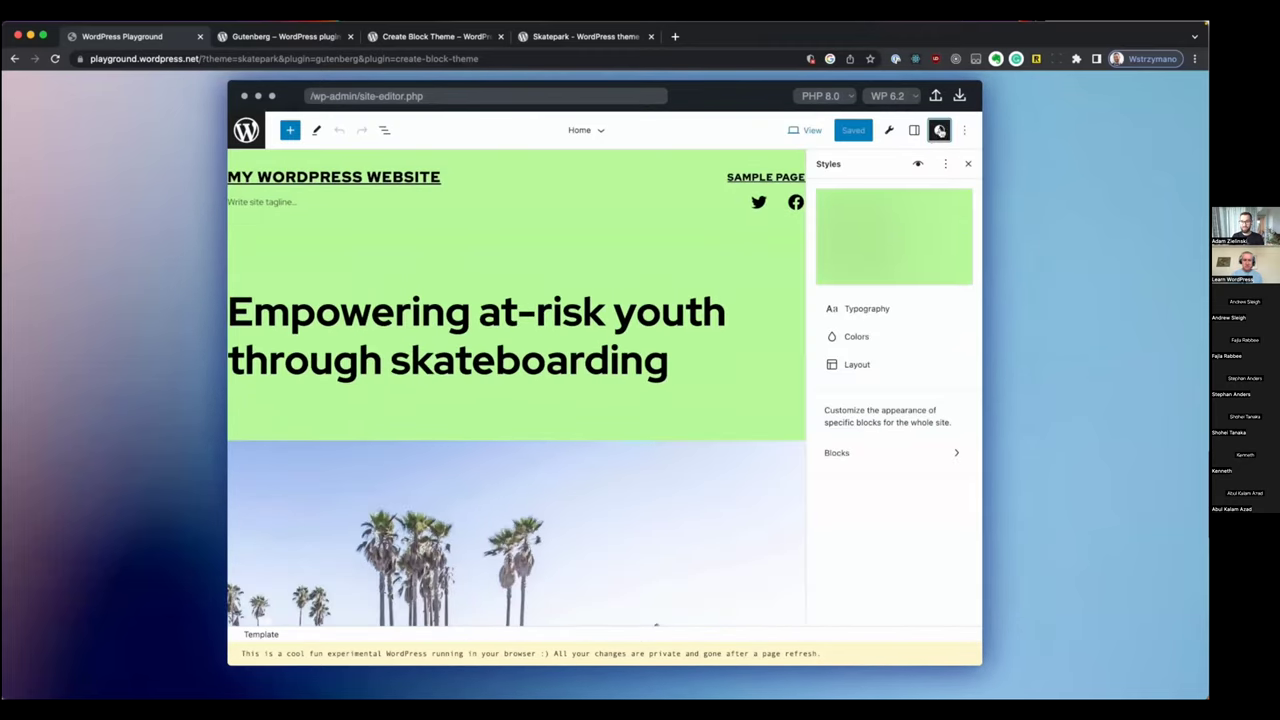
click(876, 338)
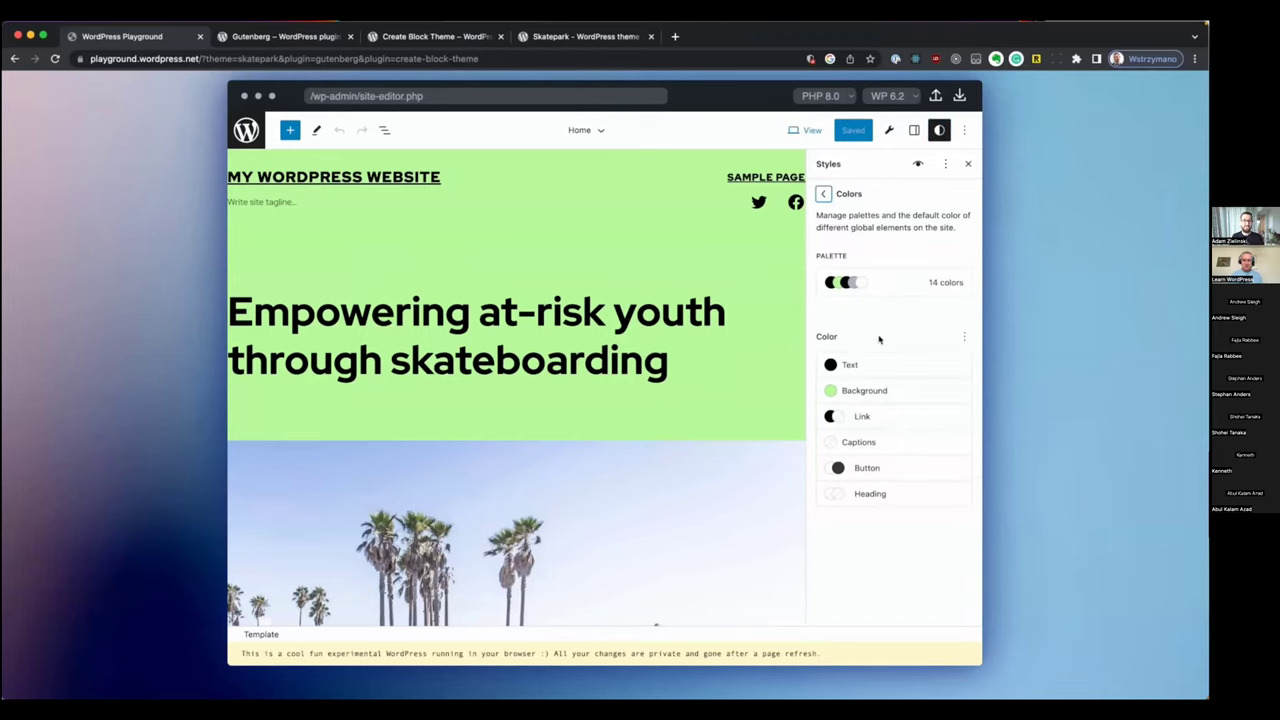
click(864, 390)
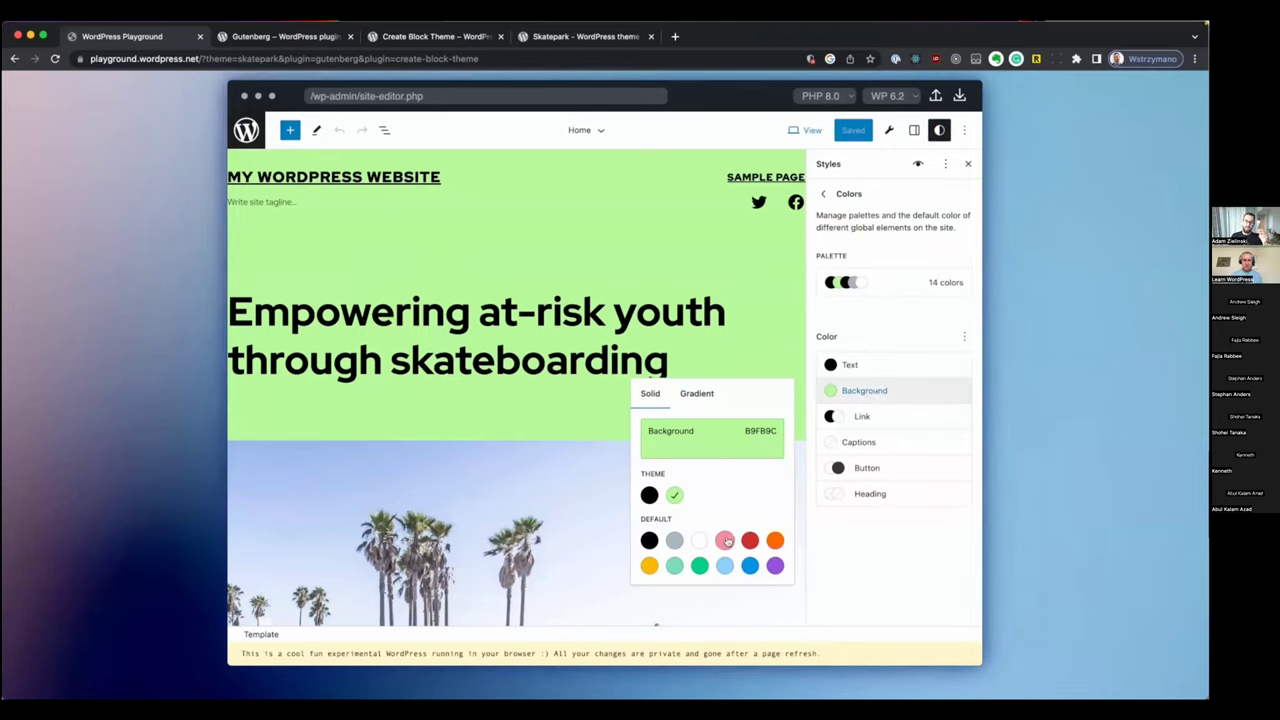
click(724, 567)
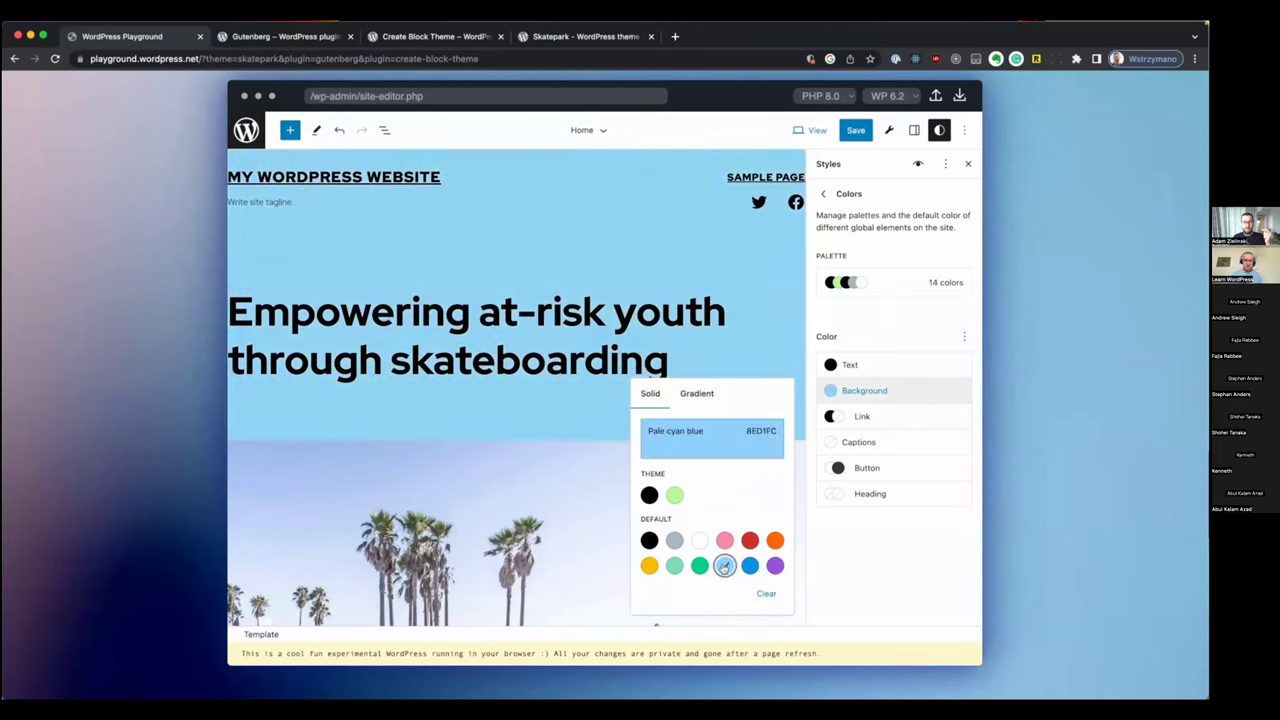
click(869, 328)
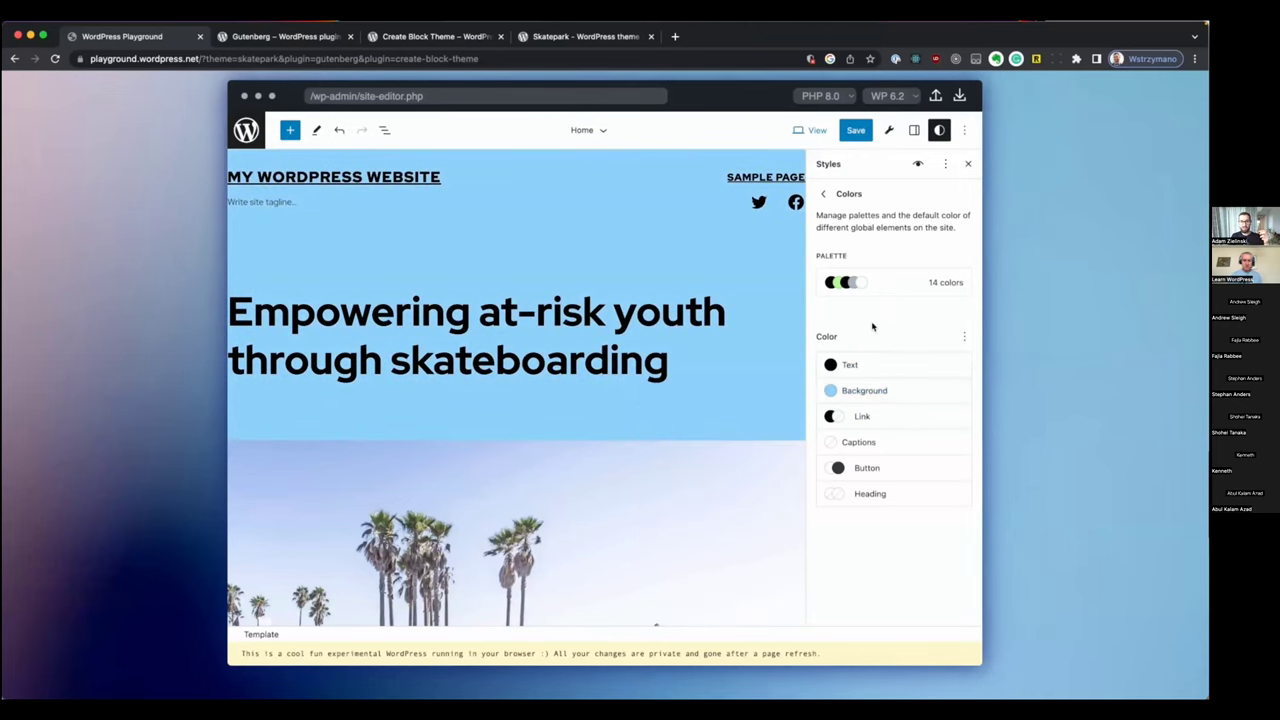
click(849, 364)
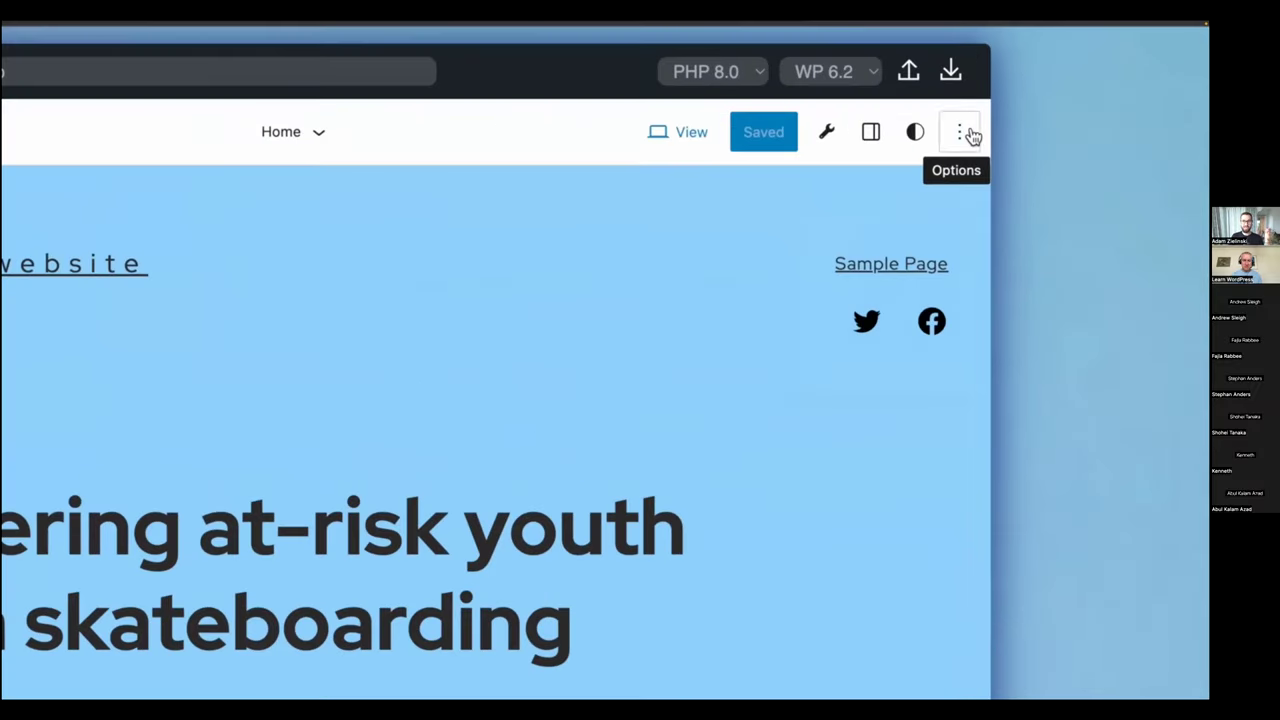
Export the customized Skatepark theme as a zip file with Create Block Theme
click(967, 131)
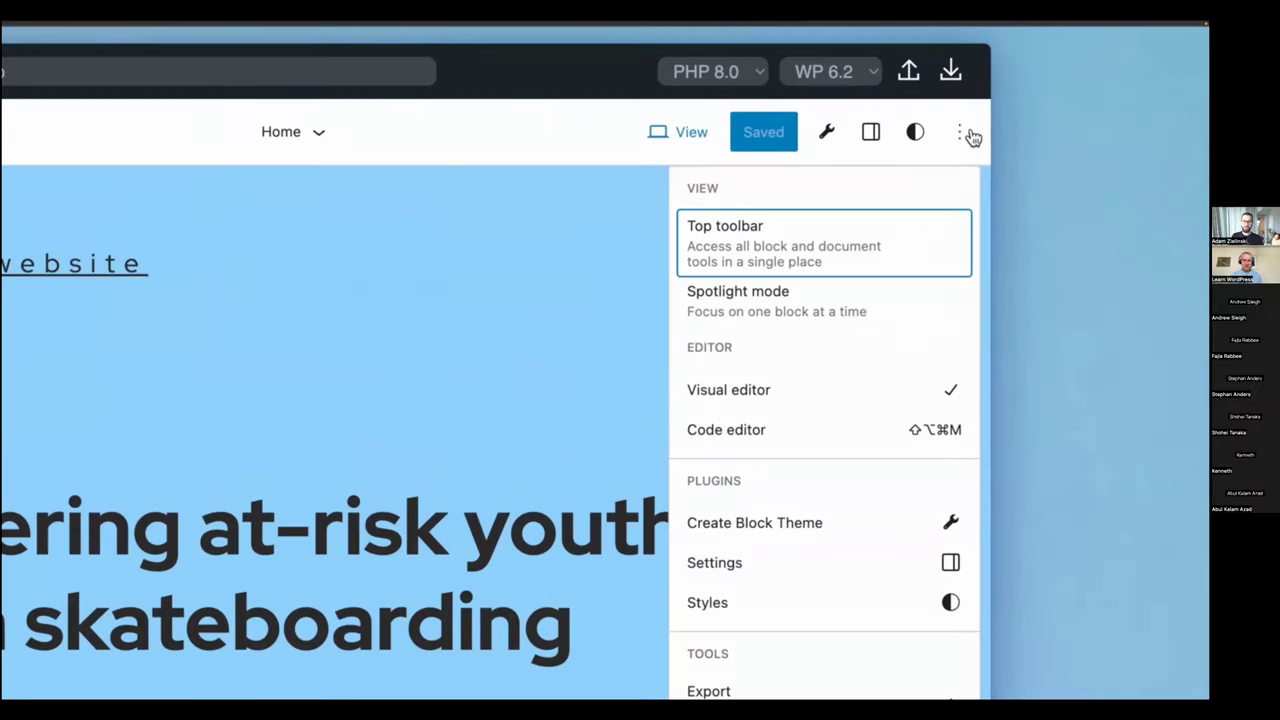
click(877, 512)
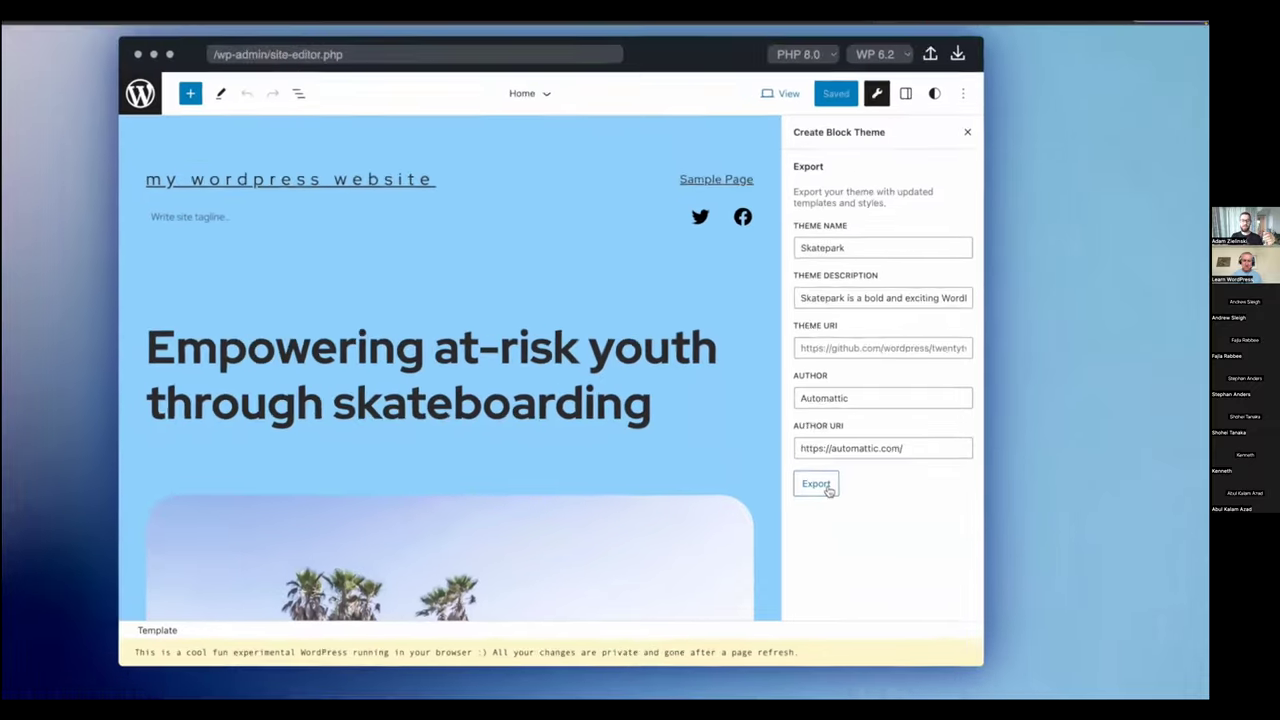
click(826, 487)
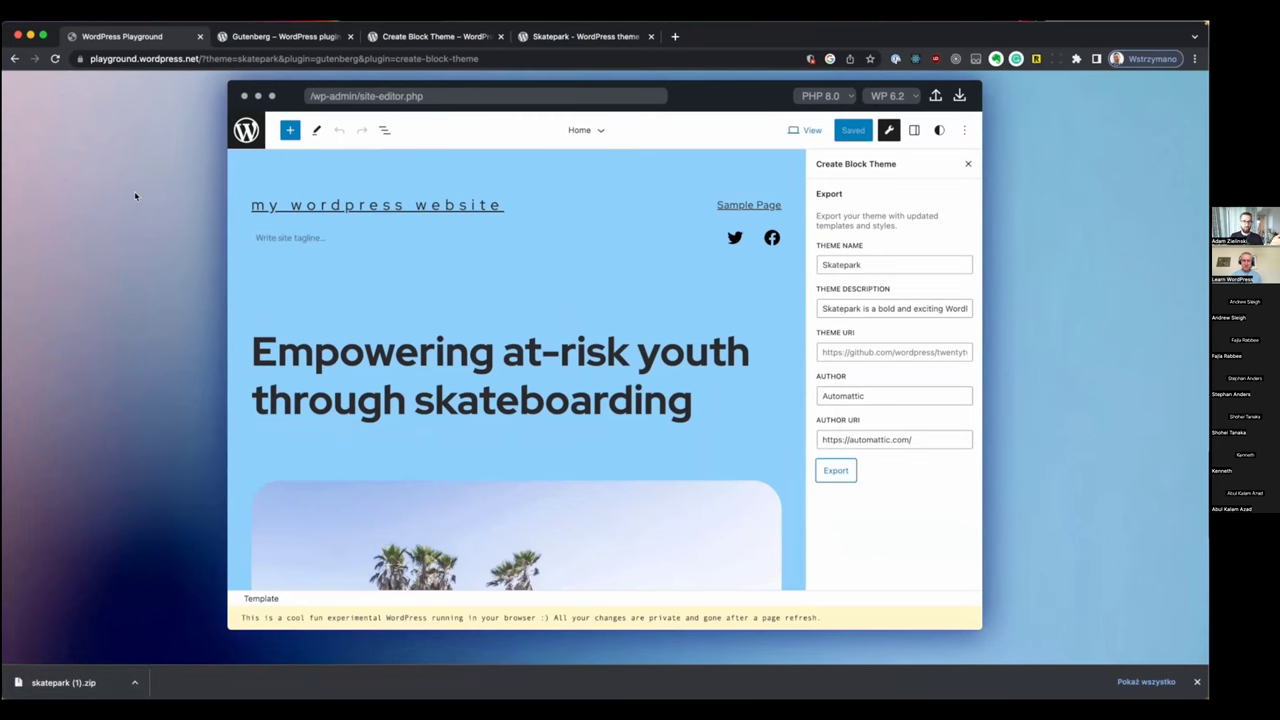
Load playground.wordpress.net in a new browser tab and open the fresh site's dashboard
key(super+t)
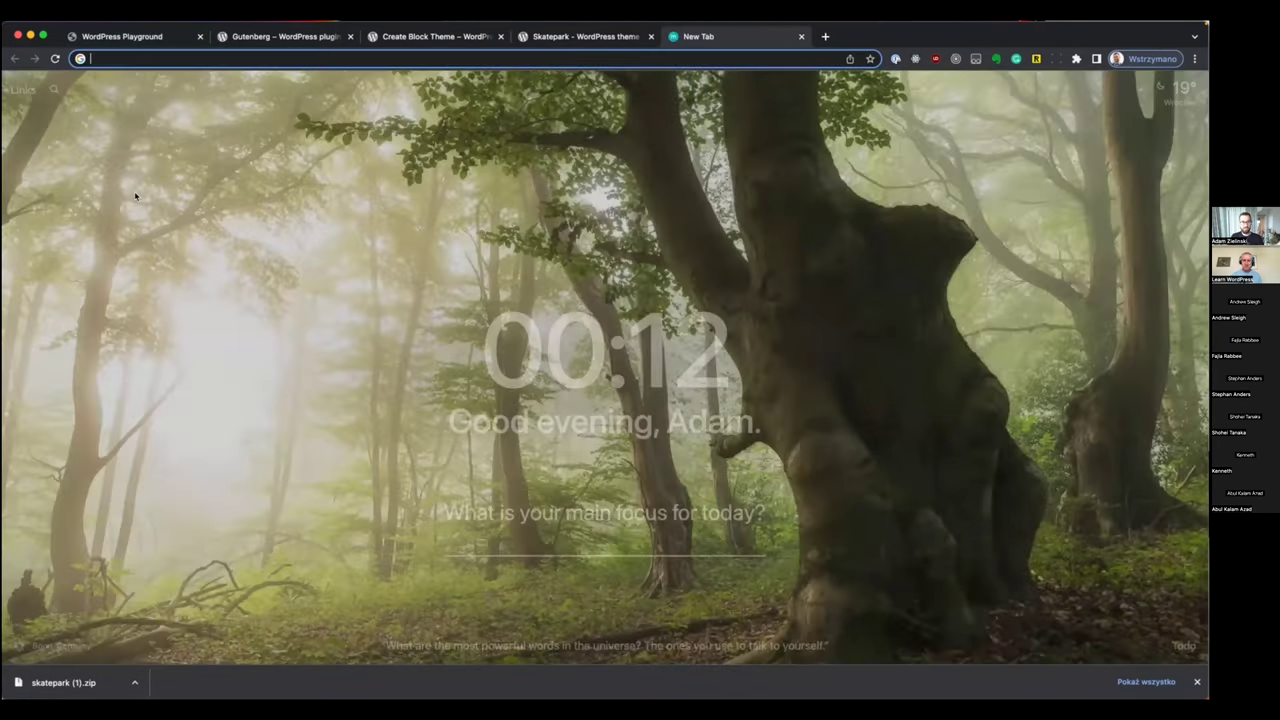
text(playground.wordpress.net)
key(Return)
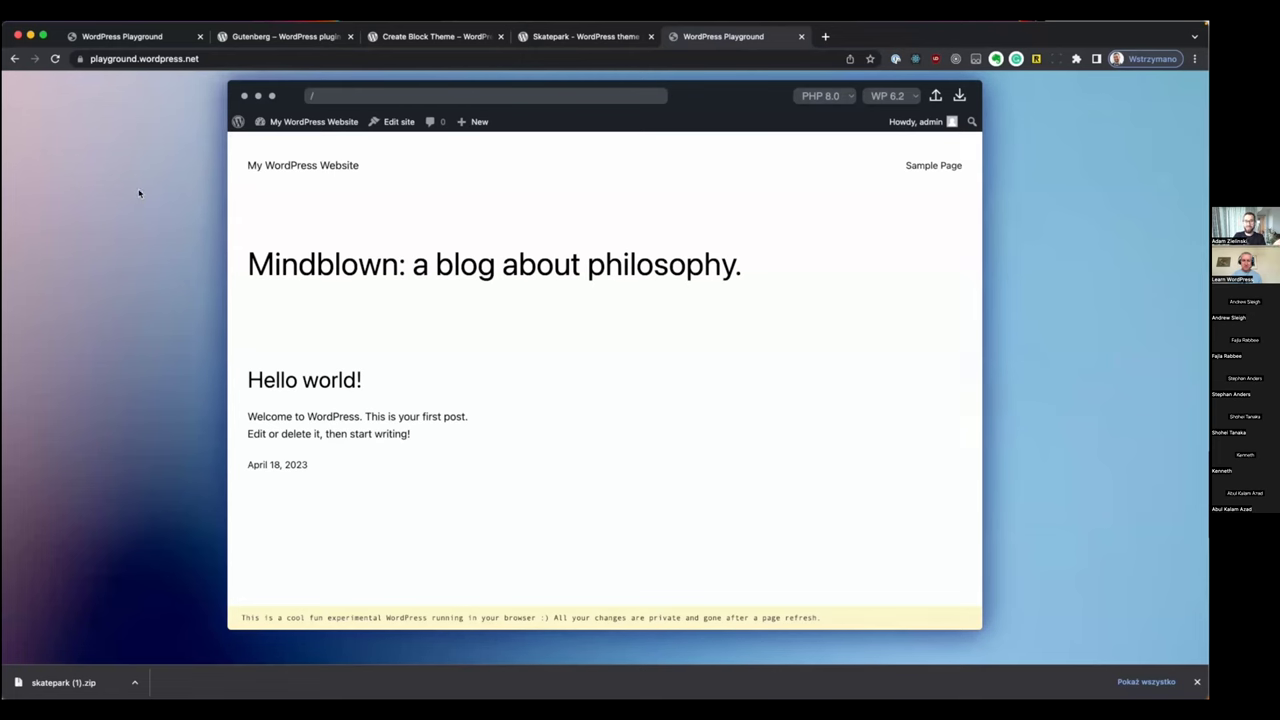
click(300, 130)
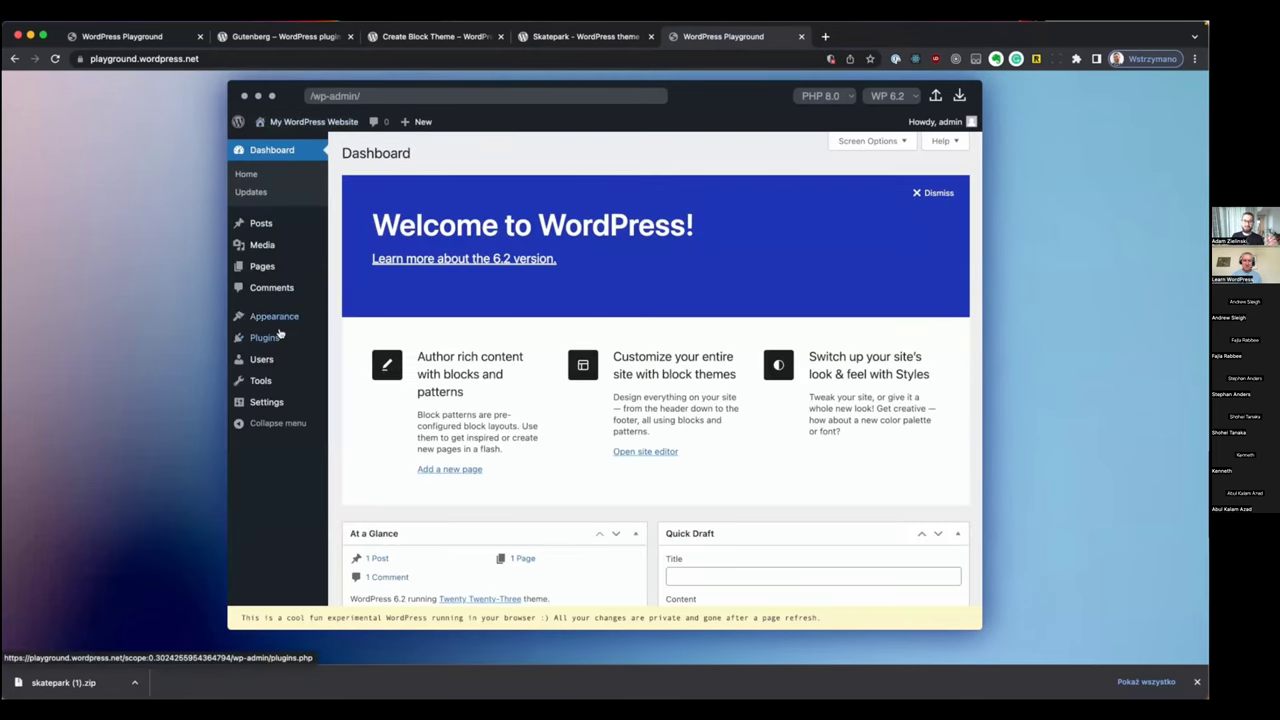
Install the exported theme by uploading skatepark (1).zip and activate it
mouse_move(275, 316)
click(355, 318)
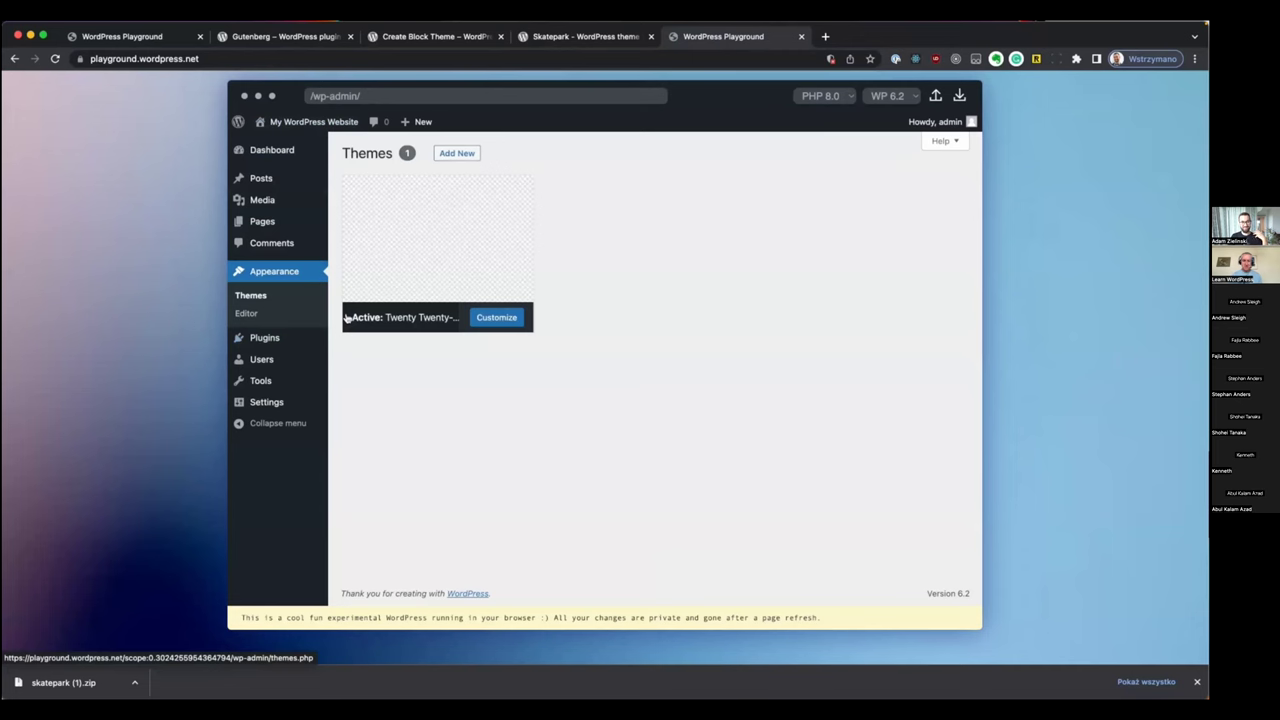
click(457, 160)
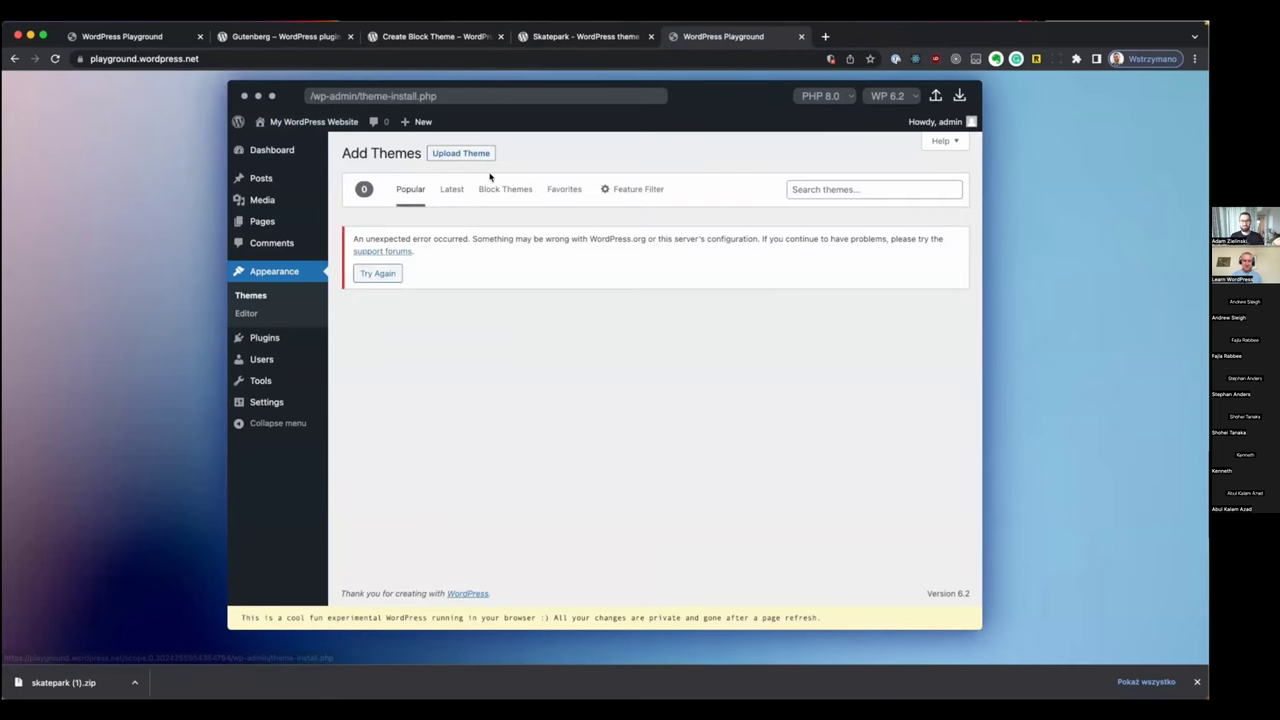
click(484, 156)
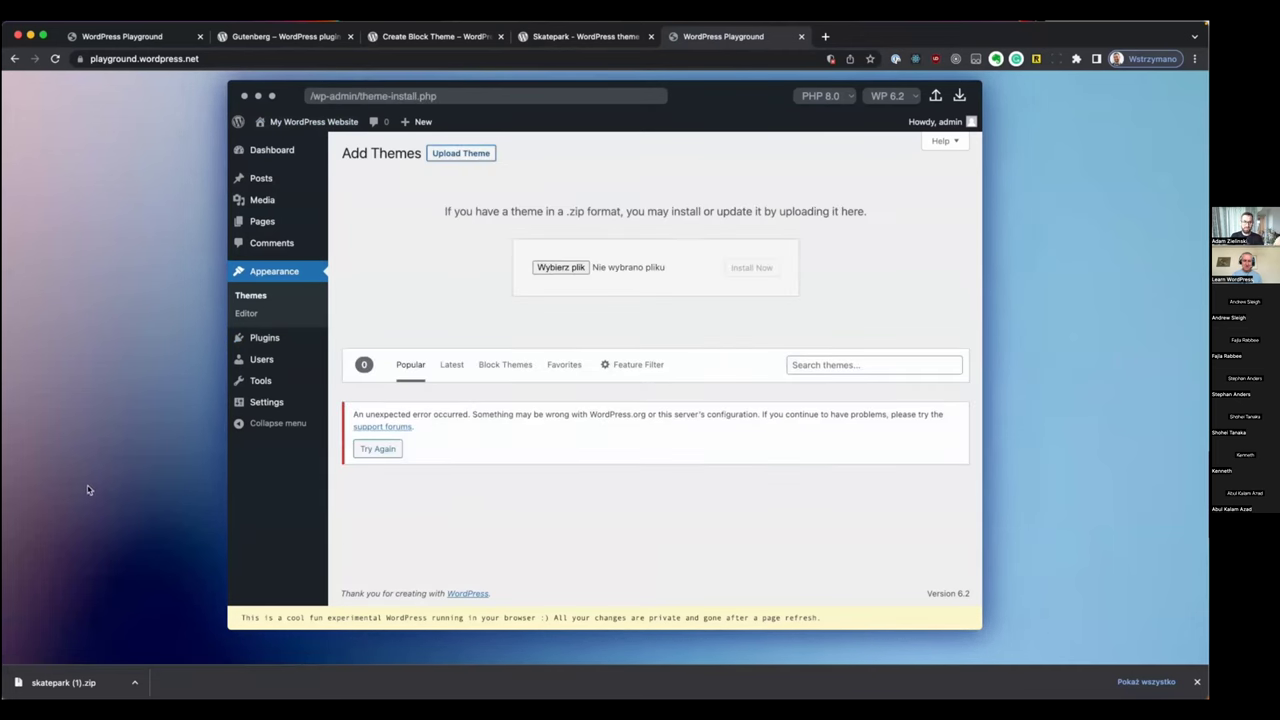
drag(65, 682, 568, 270)
click(756, 276)
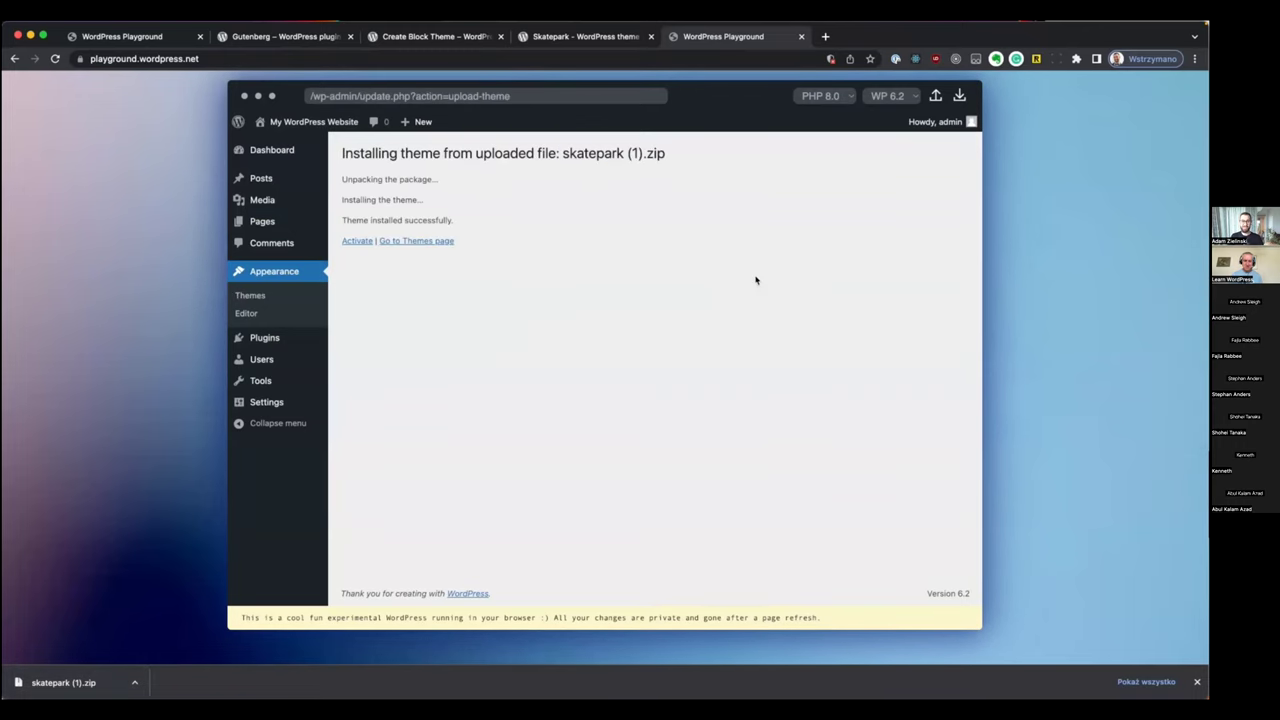
click(366, 245)
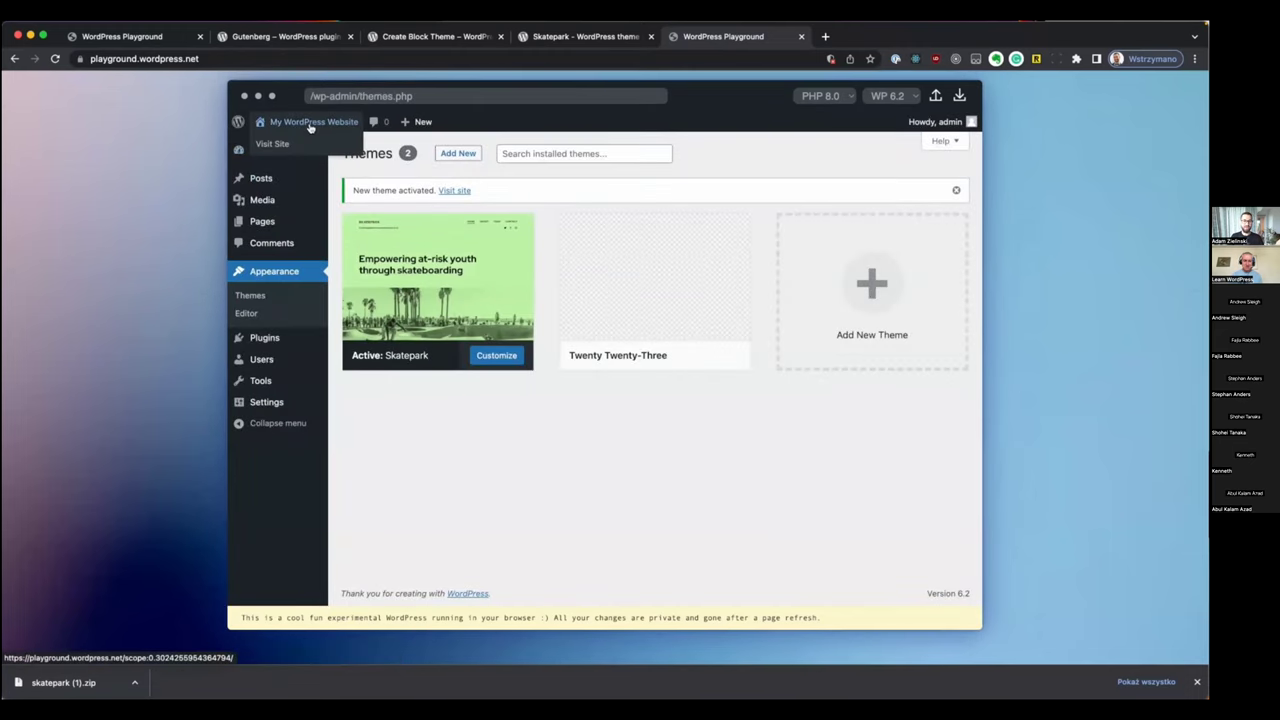
Inspect the site's front page with the newly activated theme
click(310, 127)
scroll(659, 253, down, 10)
scroll(659, 253, up, 10)
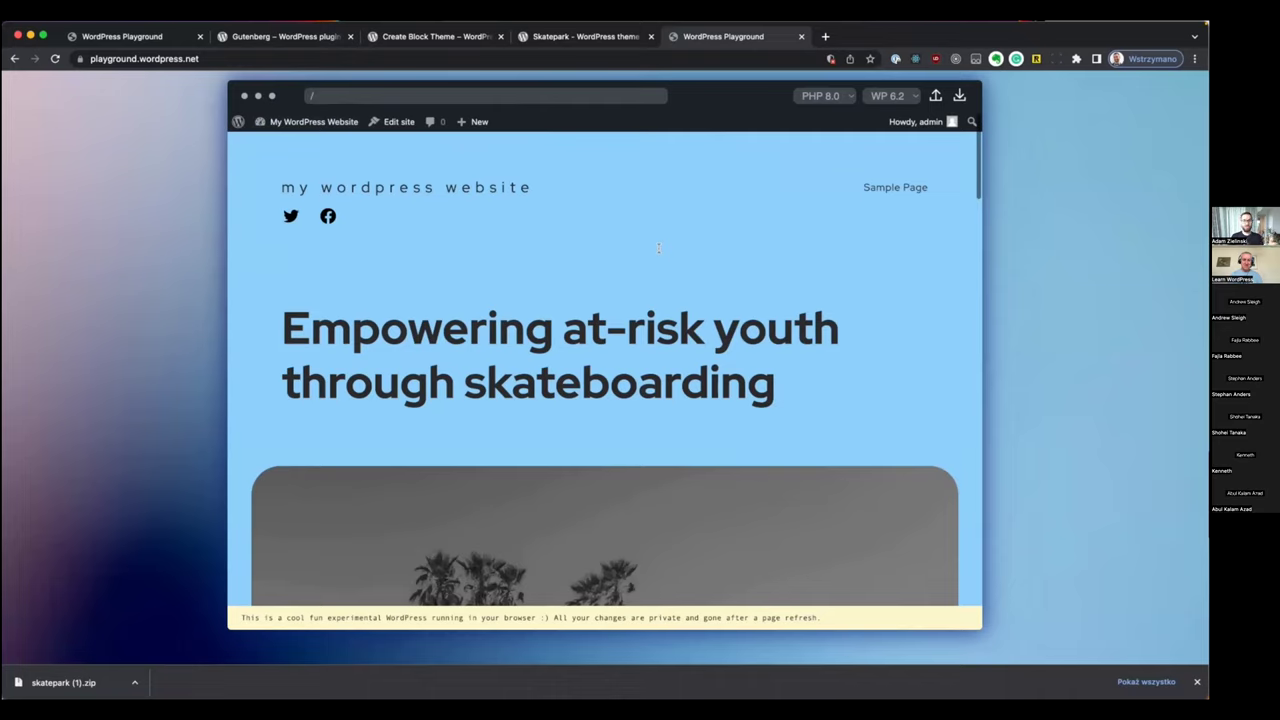
key(super+Tab)
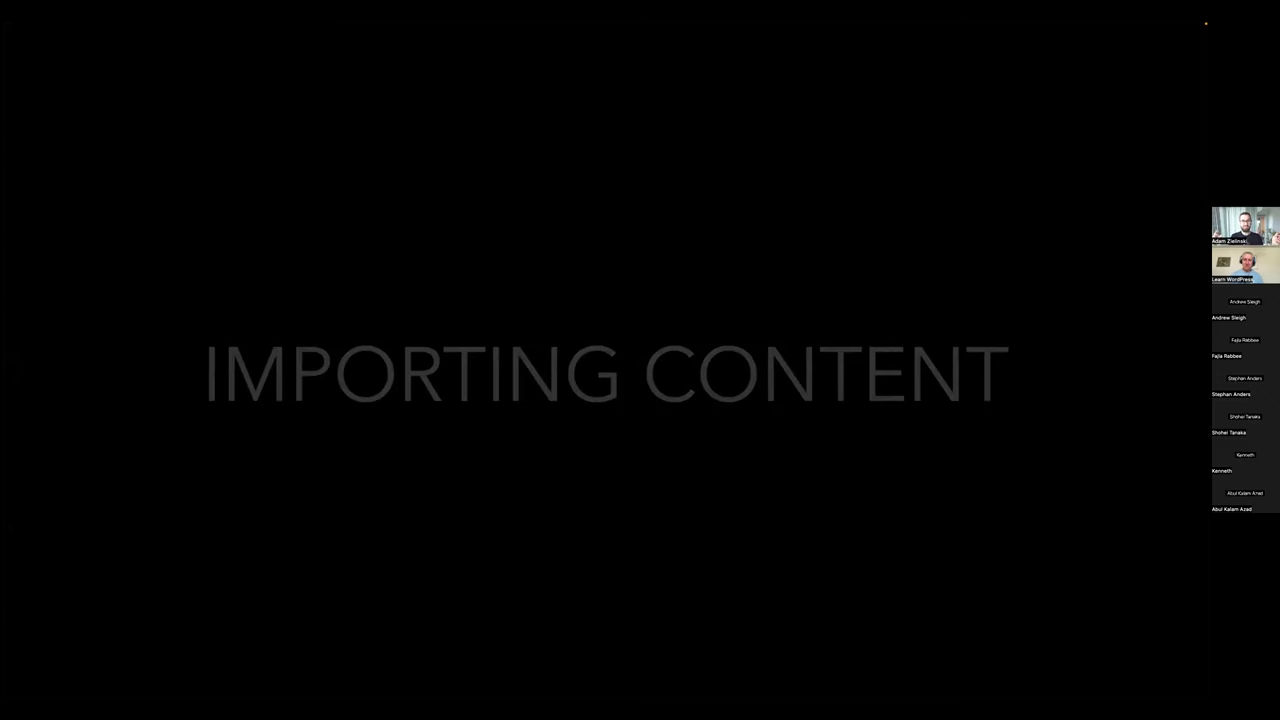
key(super+Tab)
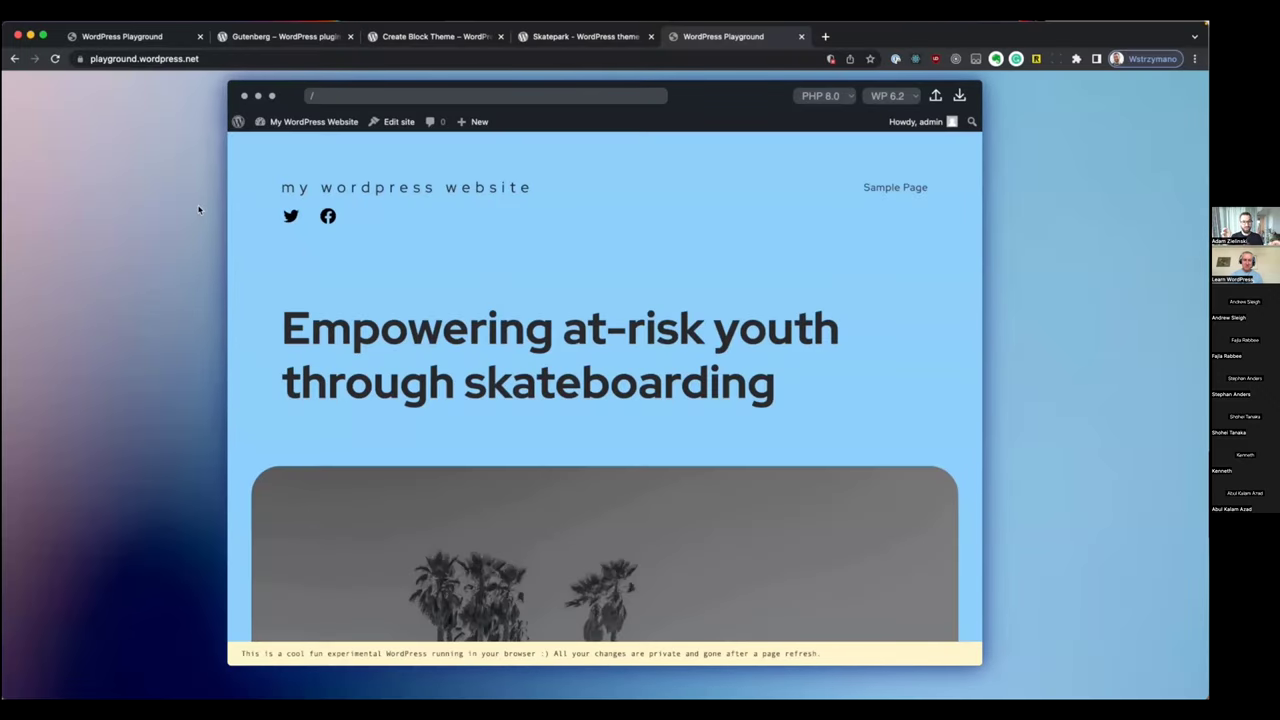
Open the WordPress content importer from the site's admin area
click(310, 121)
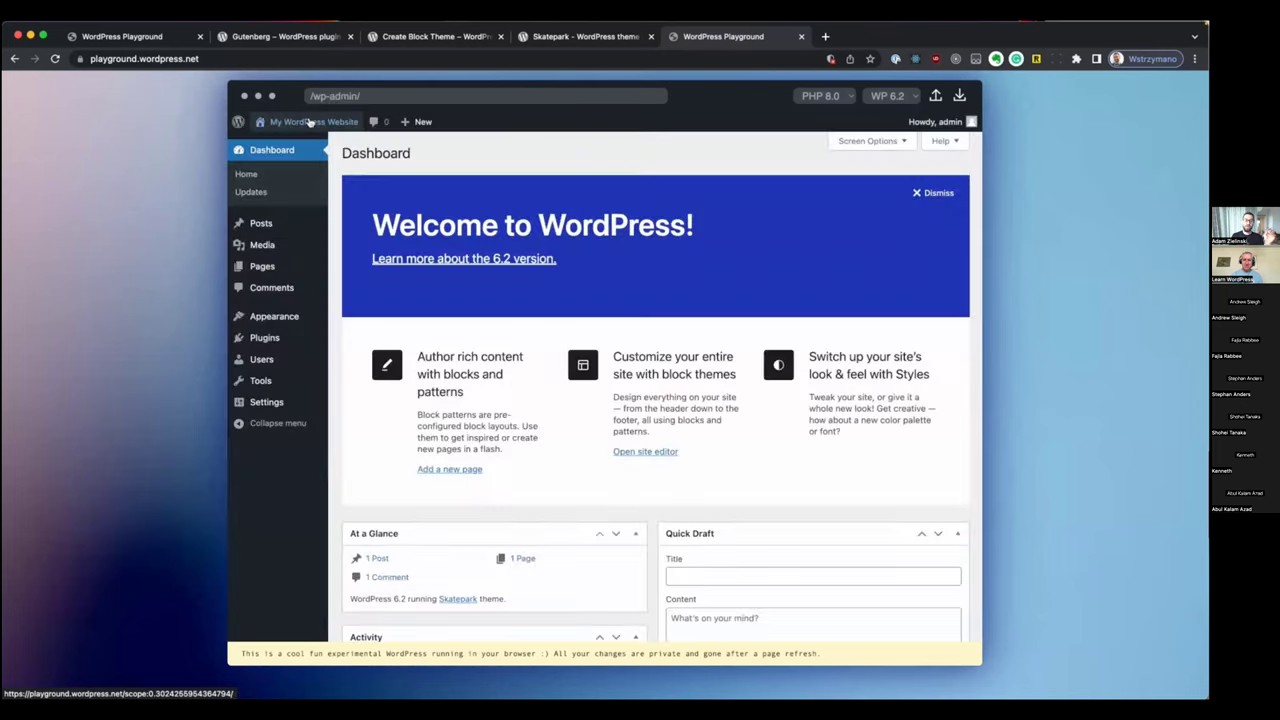
mouse_move(301, 405)
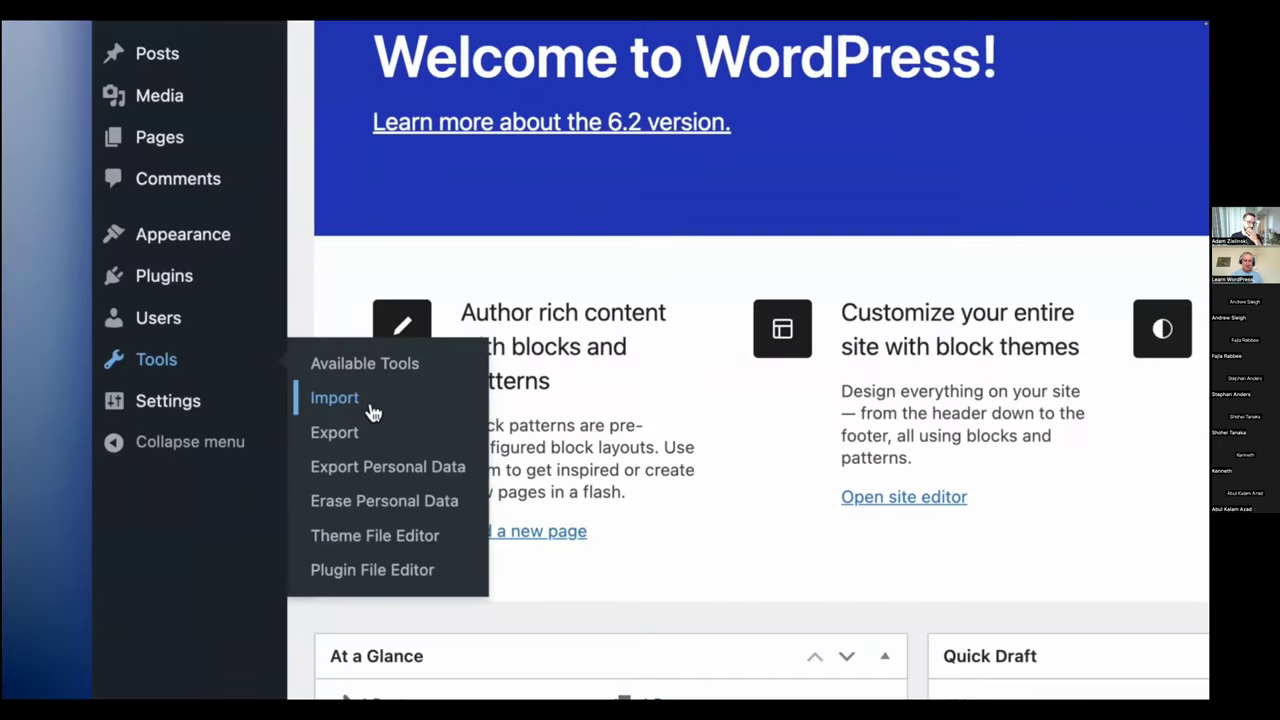
click(335, 398)
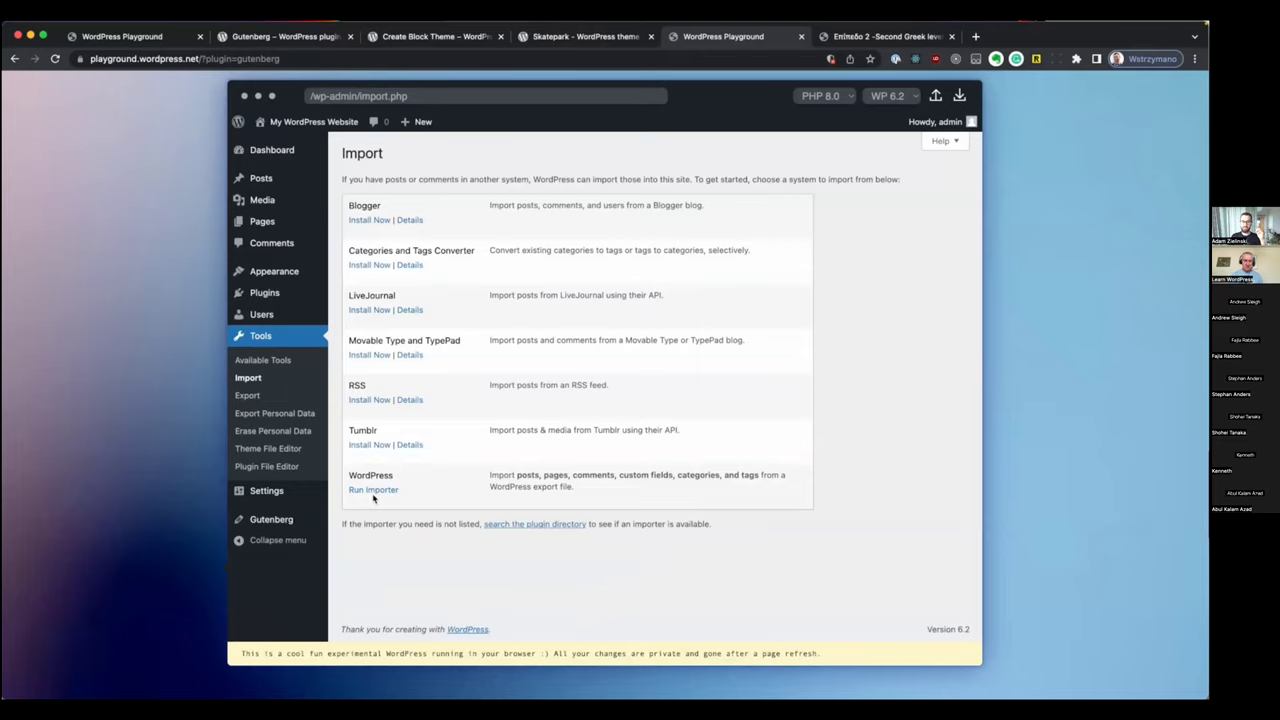
click(394, 521)
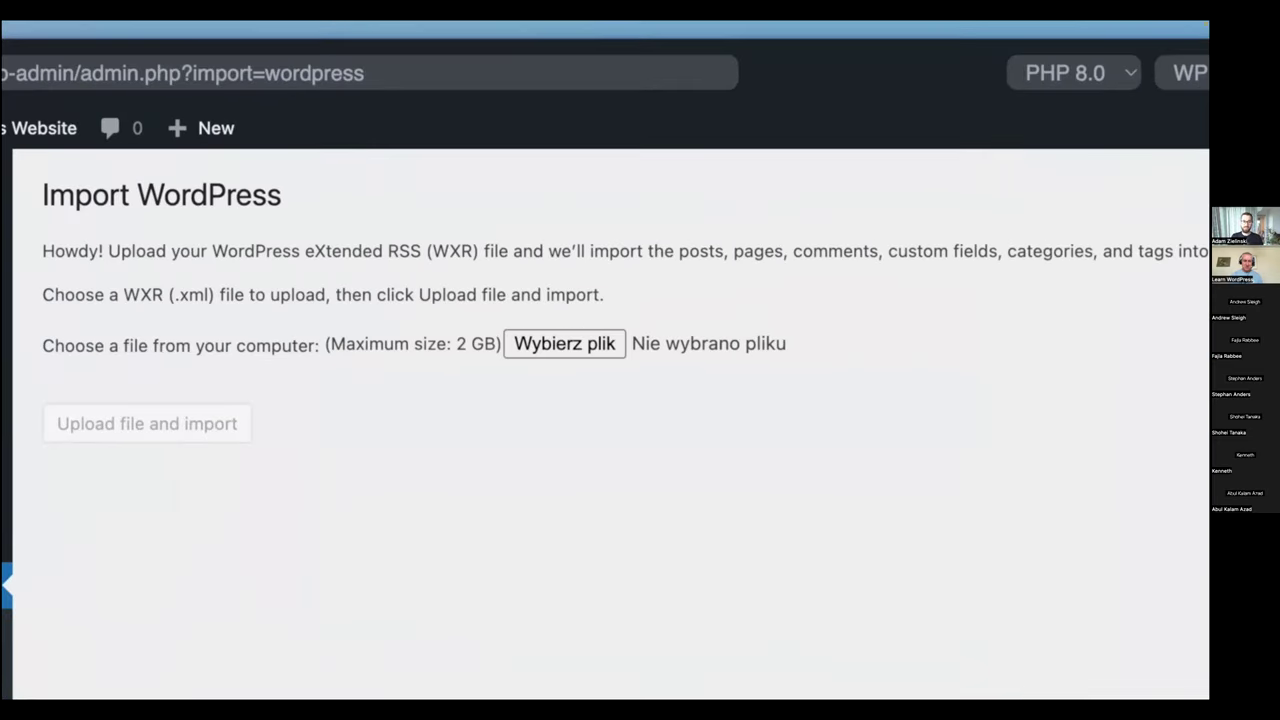
Upload content.wordpress.xml for import and assign its posts to the existing user admin
click(565, 320)
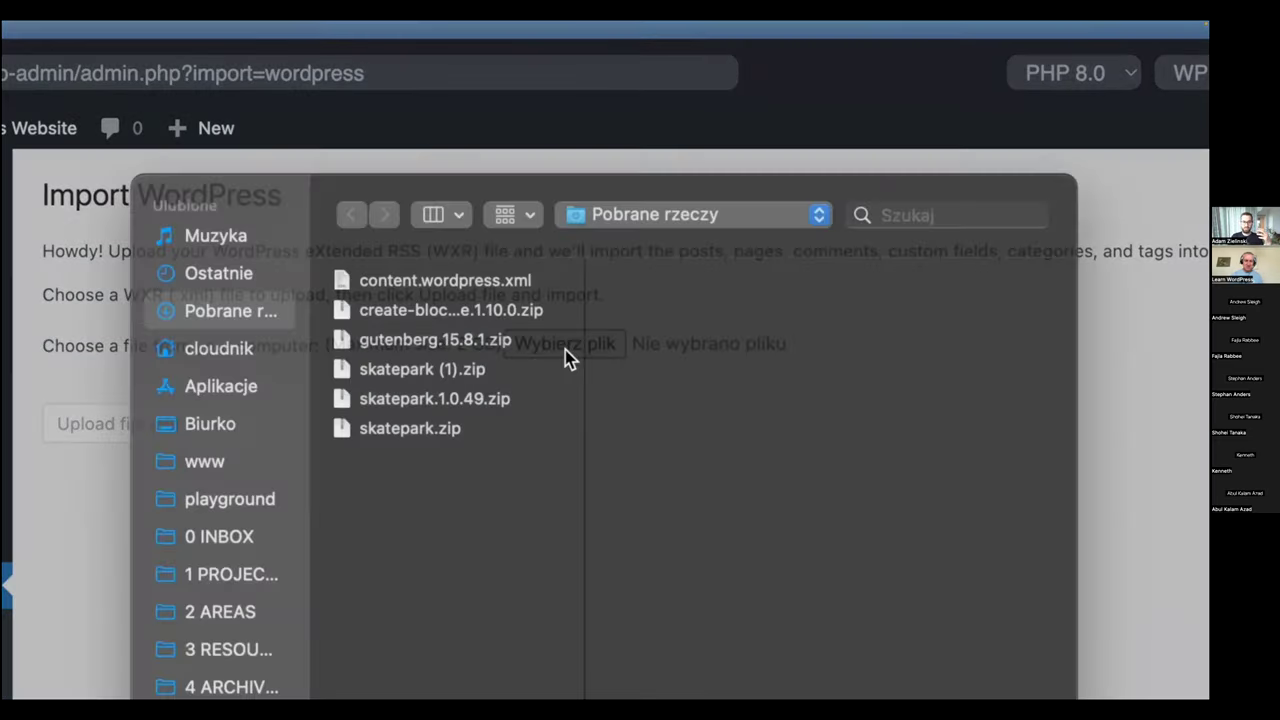
double_click(450, 312)
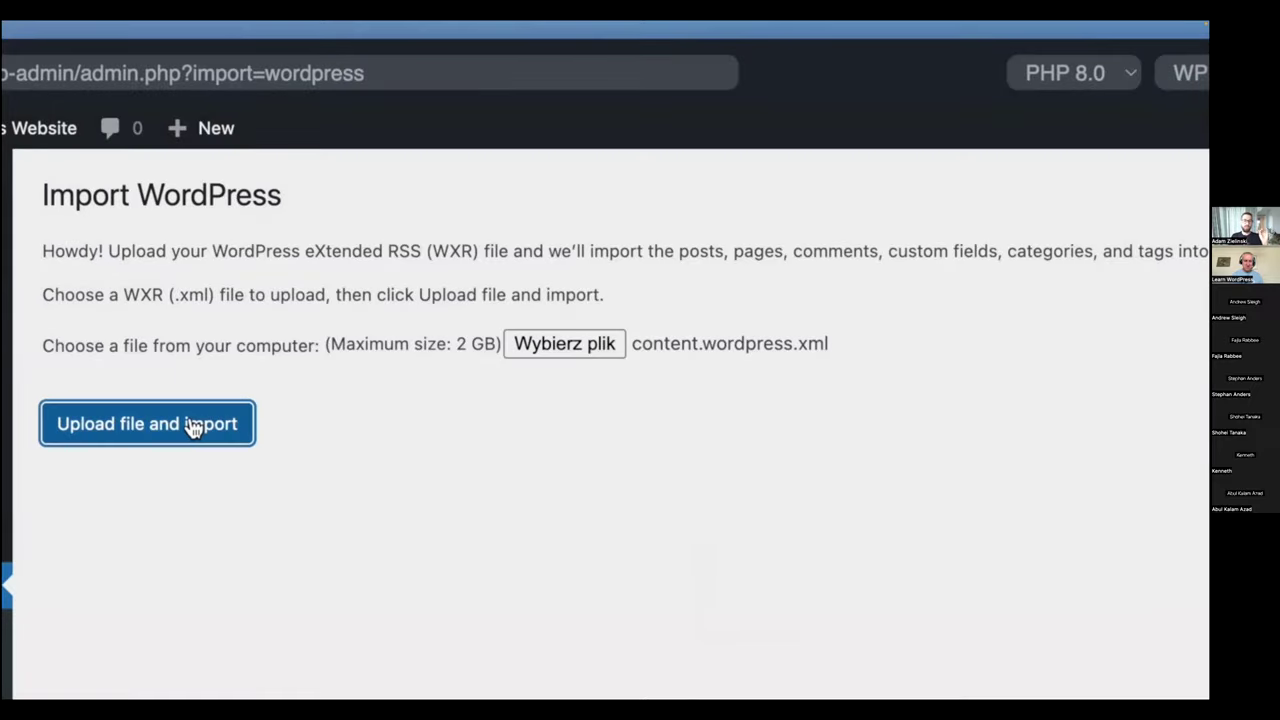
click(190, 423)
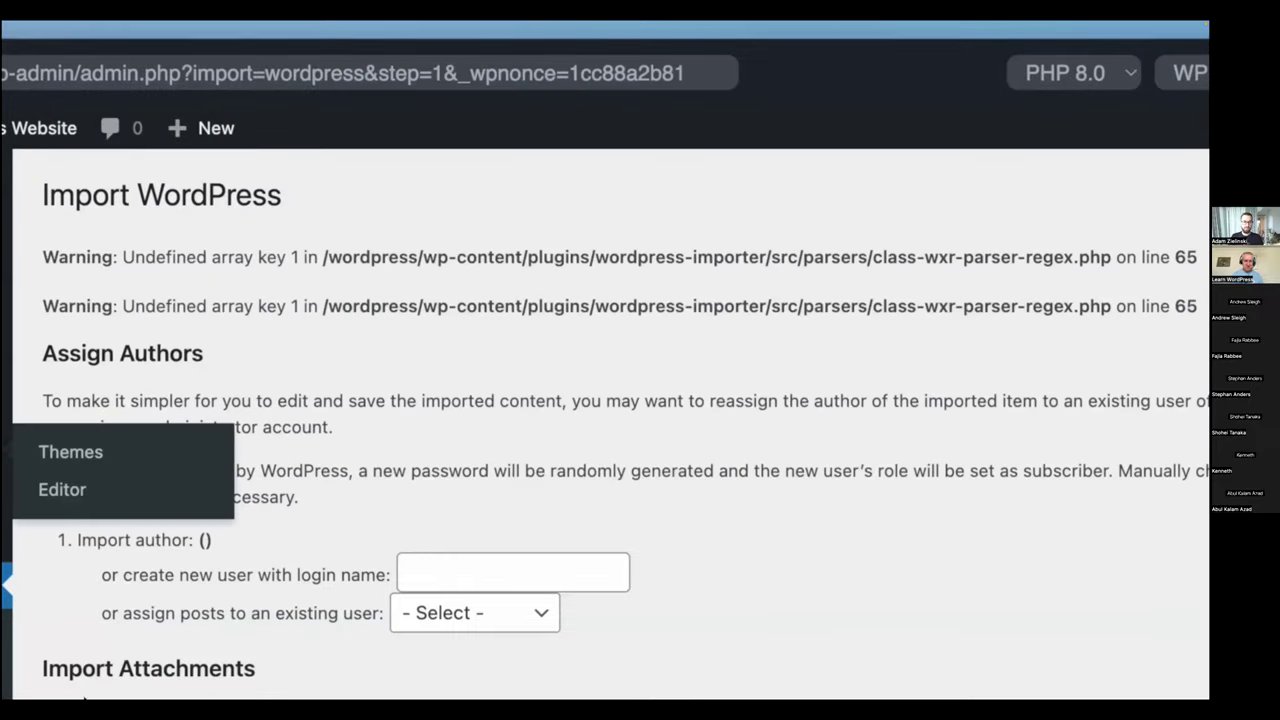
click(530, 616)
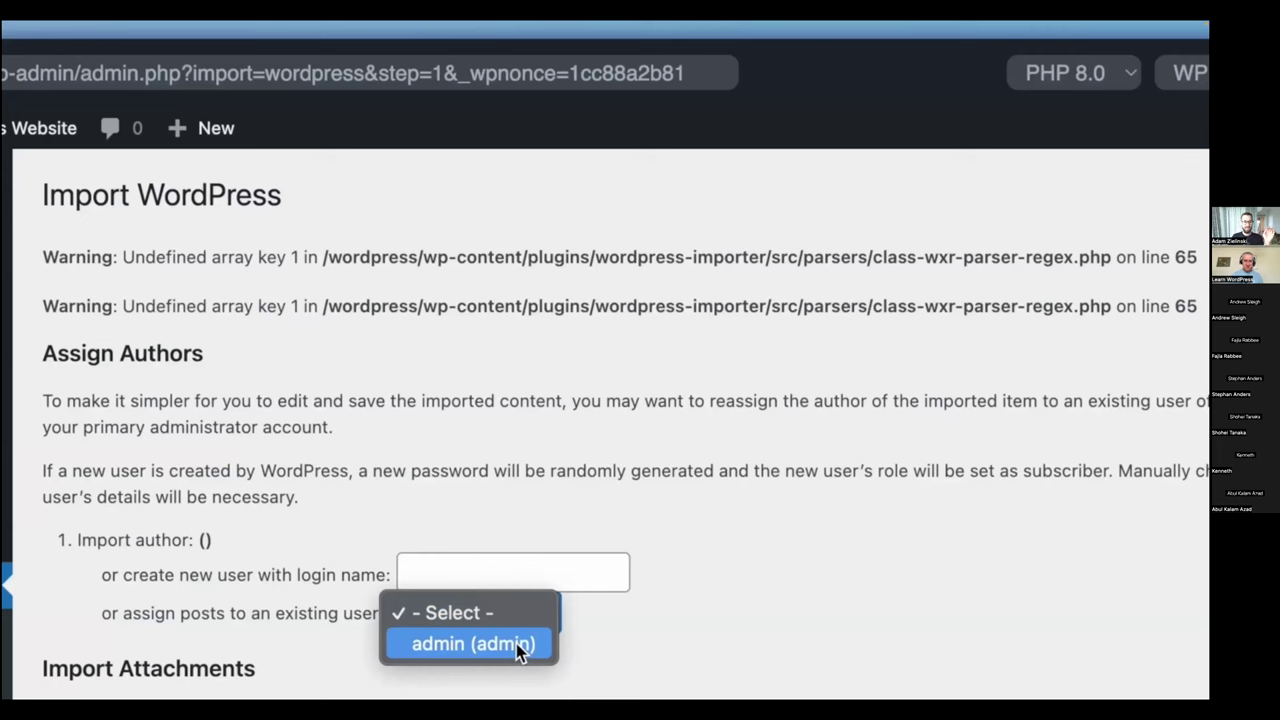
click(519, 648)
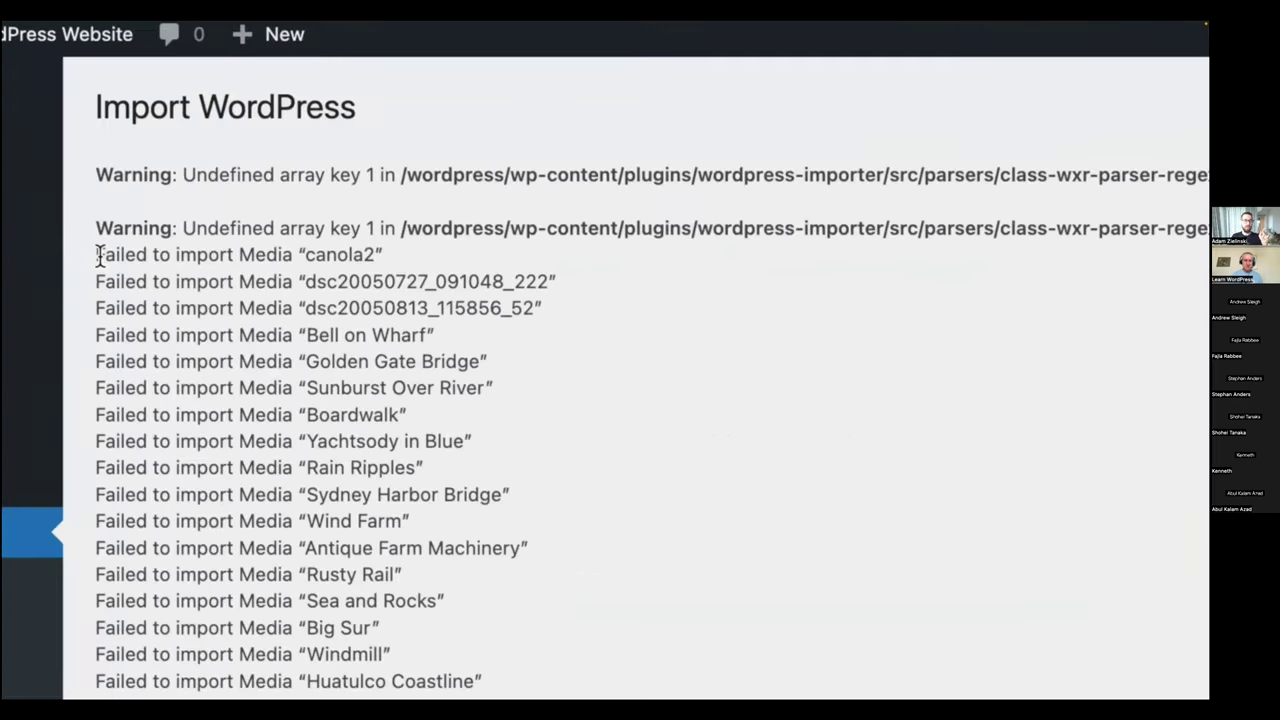
Examine the media entries in the import report and view the site's front page with the imported content
drag(99, 256, 259, 259)
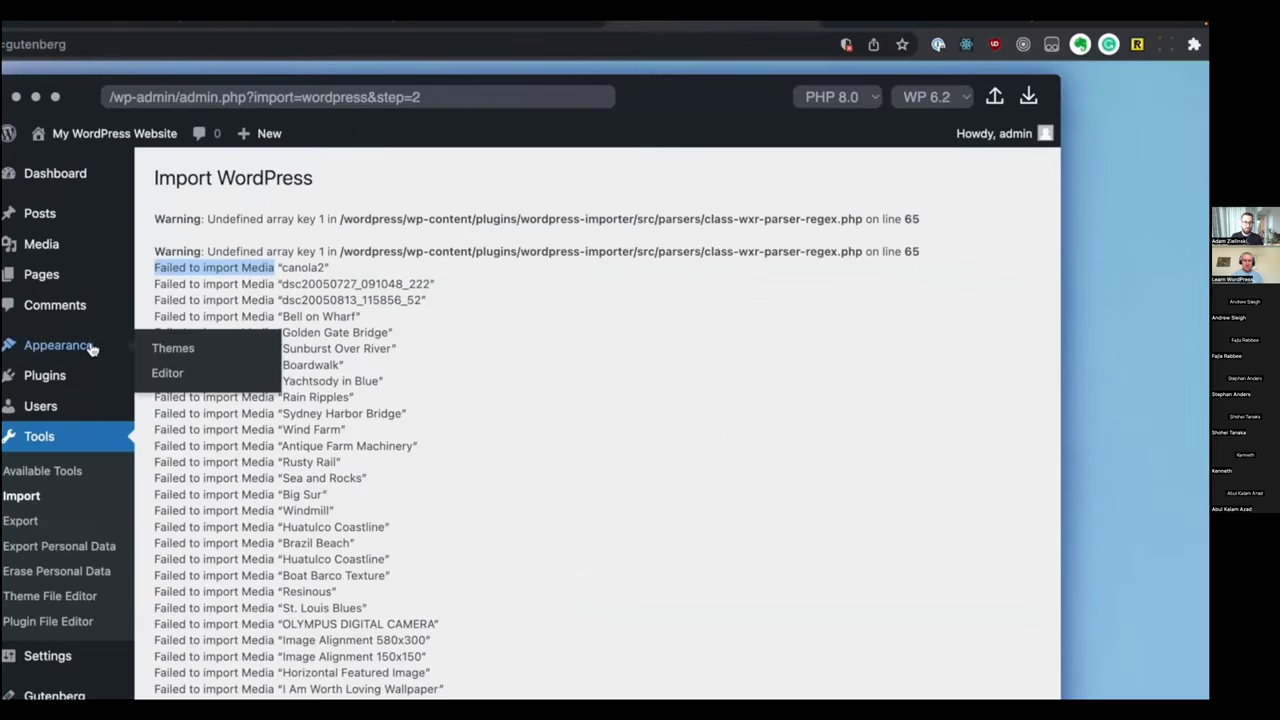
click(57, 134)
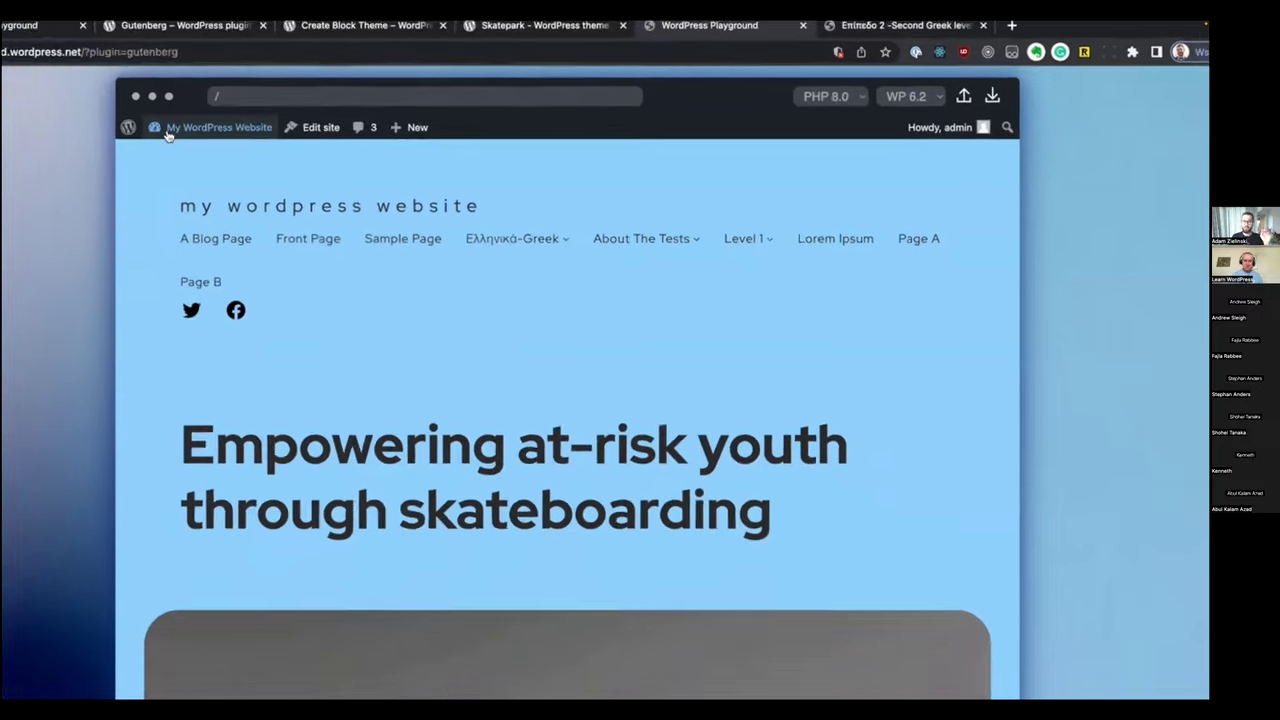
Examine the imported Front Page, Sample Page and A Blog Page on the site
click(355, 228)
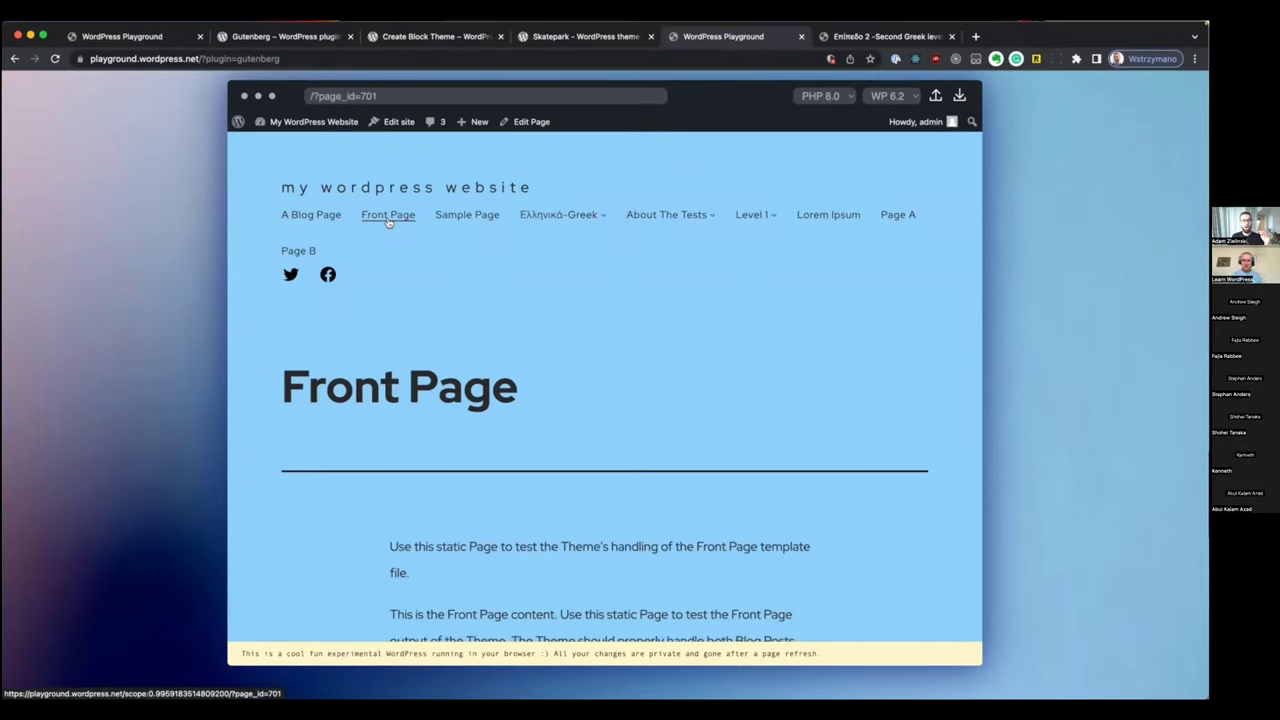
scroll(389, 223, down, 2)
scroll(389, 223, down, 5)
scroll(389, 223, down, 6)
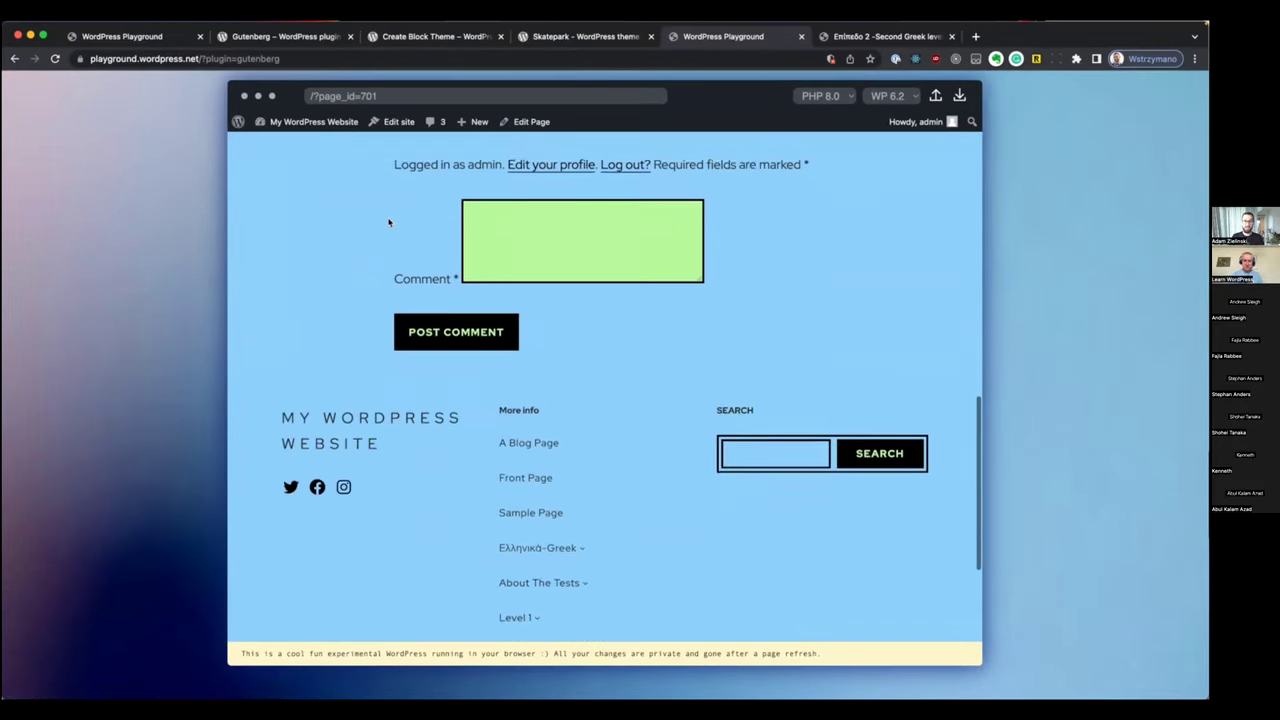
scroll(389, 223, up, 15)
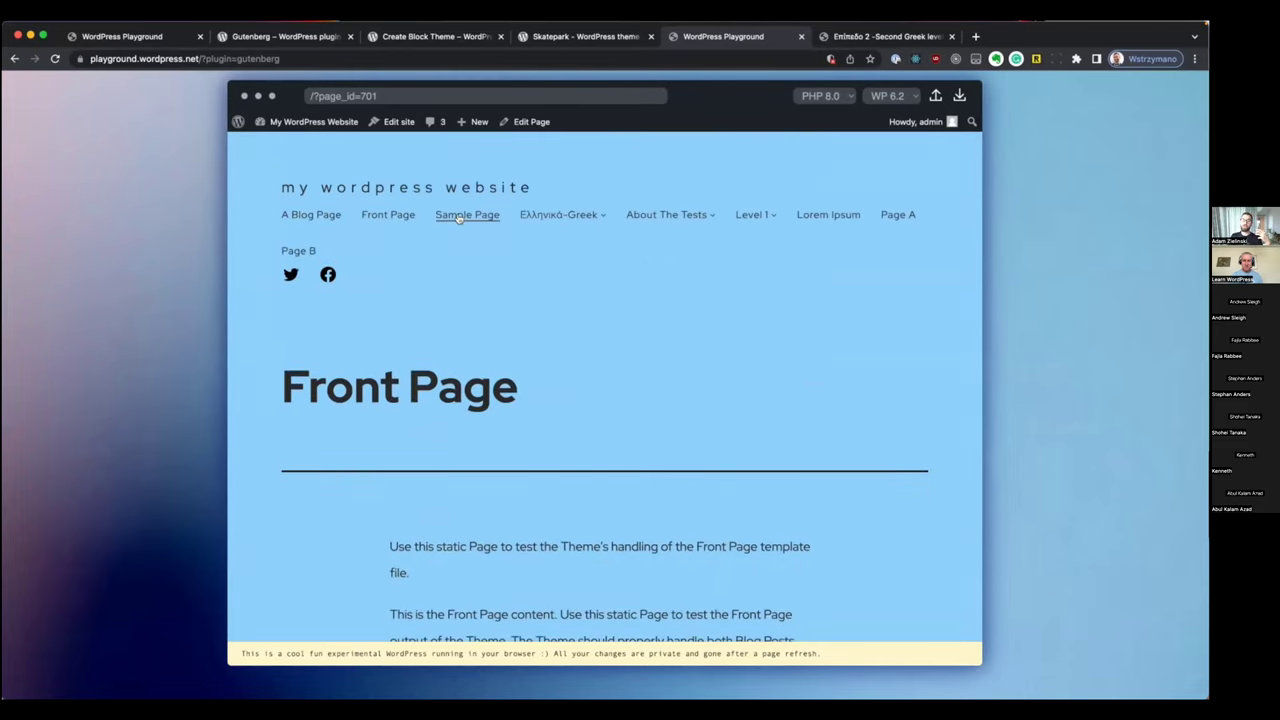
click(466, 214)
scroll(400, 300, down, 5)
scroll(346, 374, up, 3)
scroll(346, 374, up, 3)
click(318, 212)
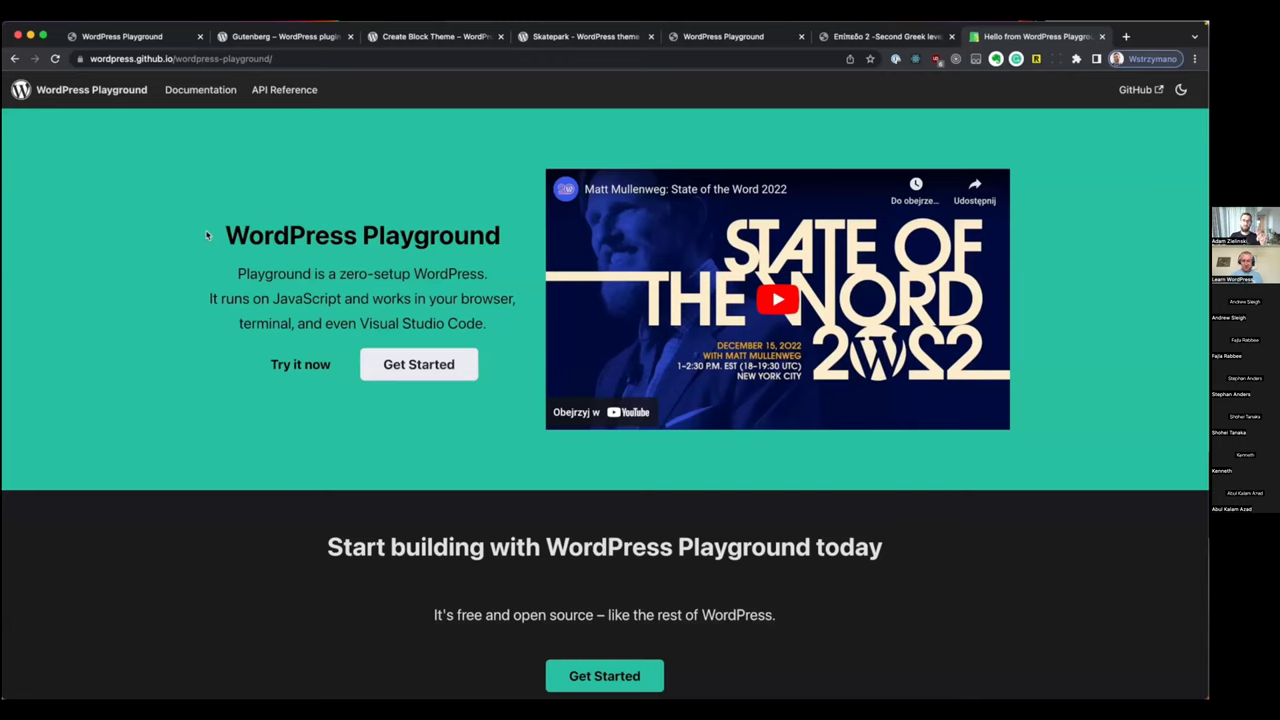
Copy the heading and introductory text from the WordPress Playground documentation homepage and return to the Homepage page editor
drag(201, 234, 436, 349)
key(super+c)
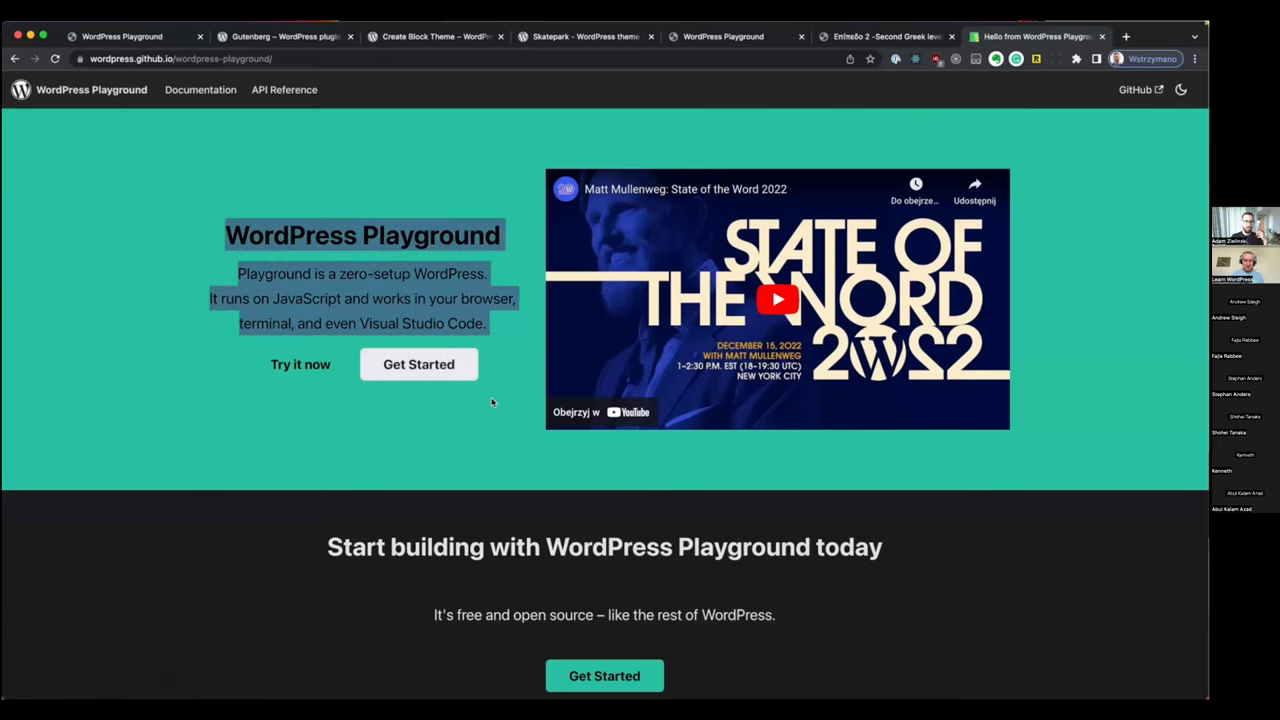
key(super+5)
Insert the Testimonial block pattern from the Featured patterns into the Homepage page
click(290, 130)
click(362, 206)
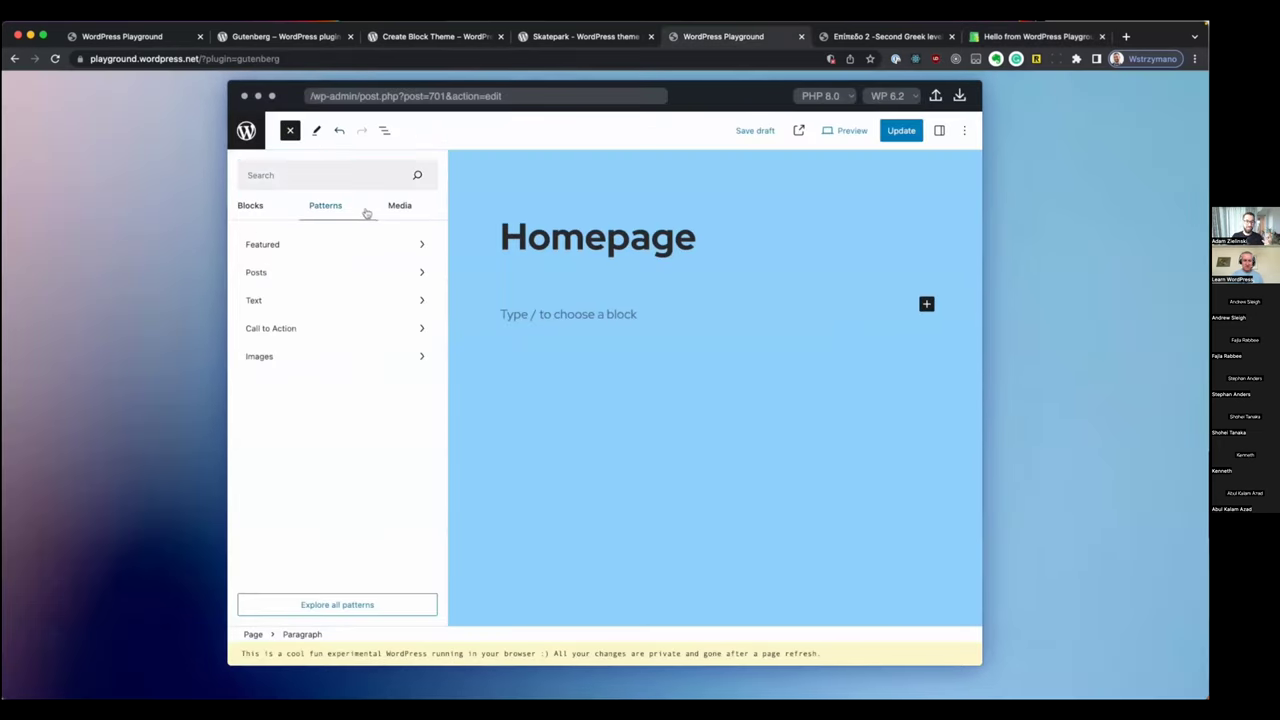
click(343, 244)
scroll(551, 346, down, 5)
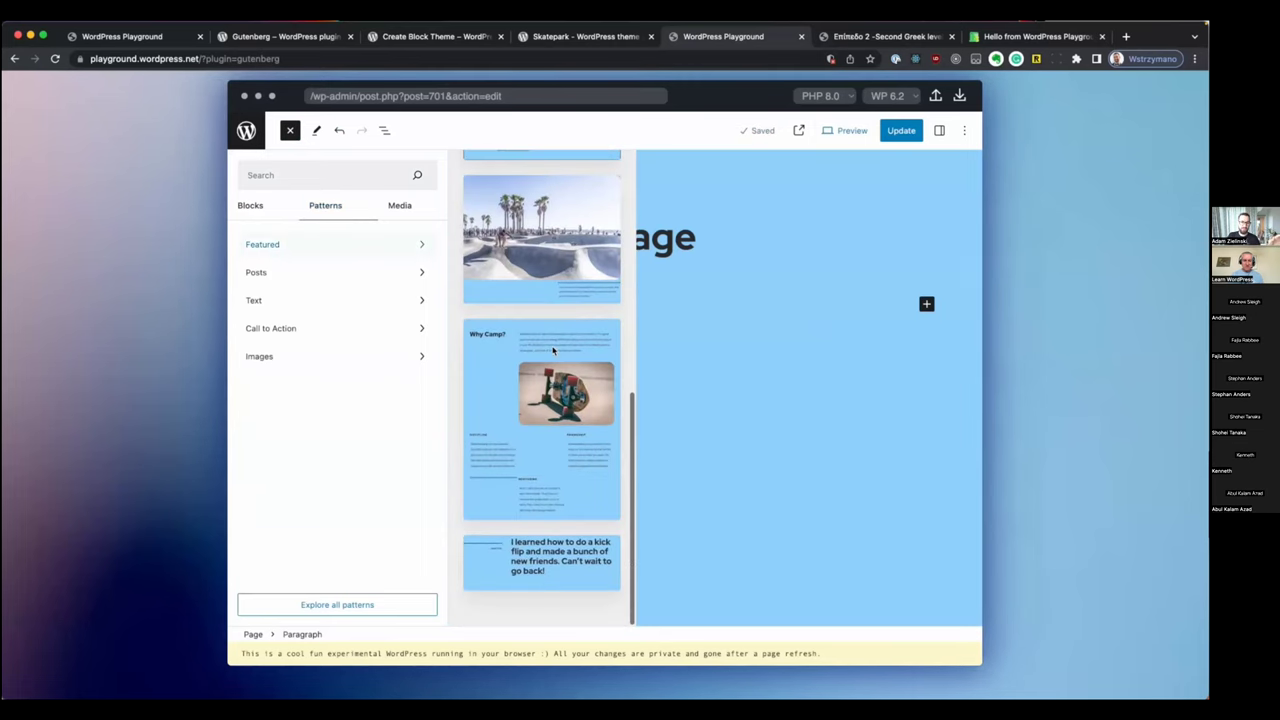
click(584, 540)
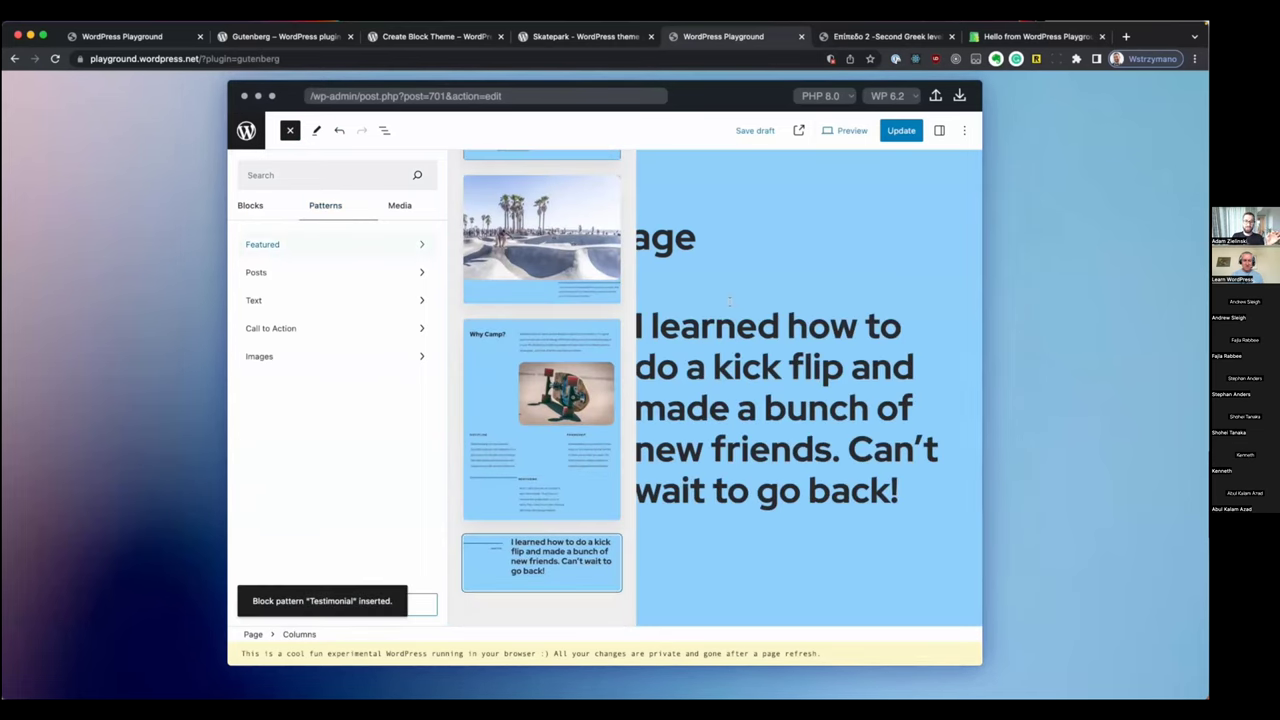
Replace the author line and separator in the testimonial's narrow column with the copied WordPress Playground text
click(370, 385)
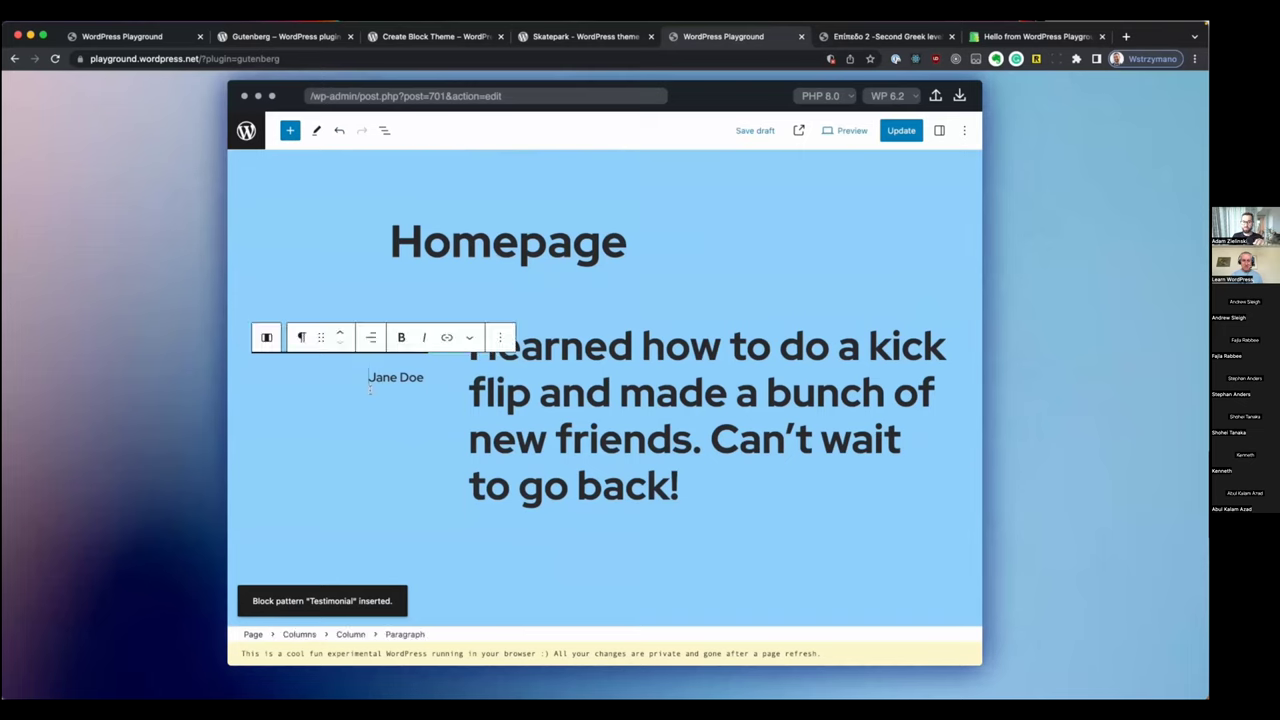
key(BackSpace)
key(BackSpace)
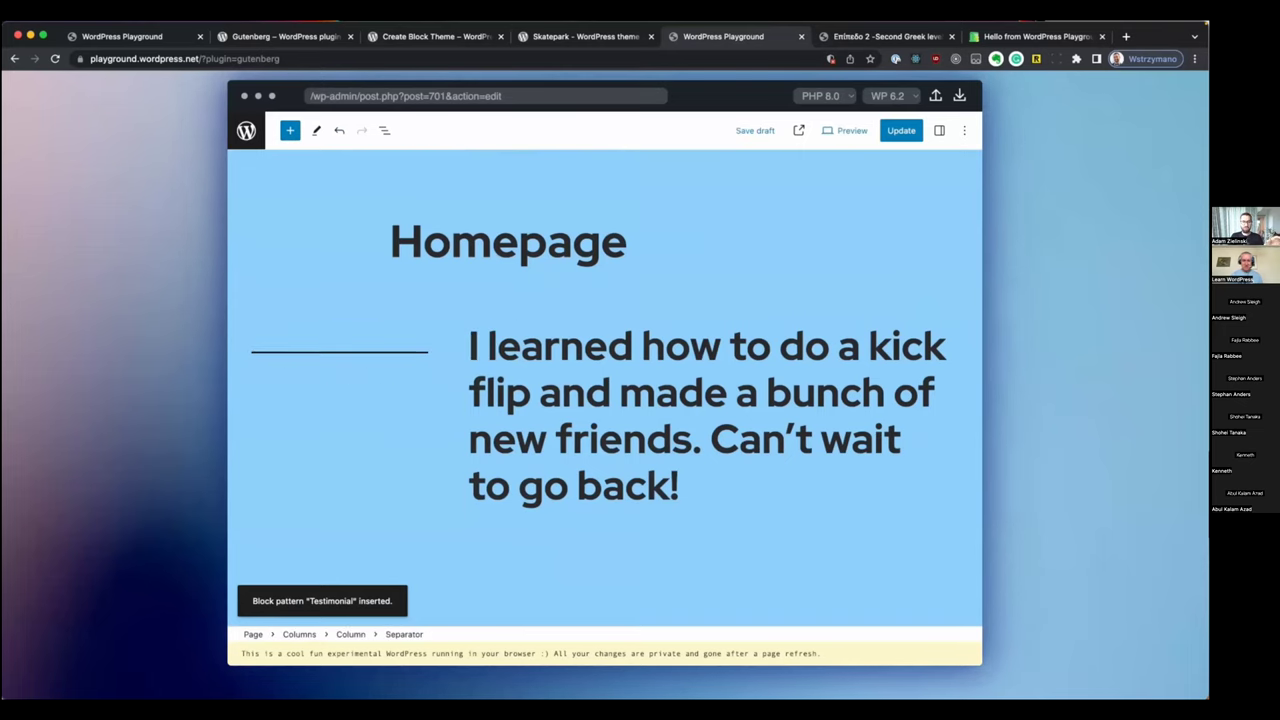
key(super+v)
scroll(402, 293, up, 5)
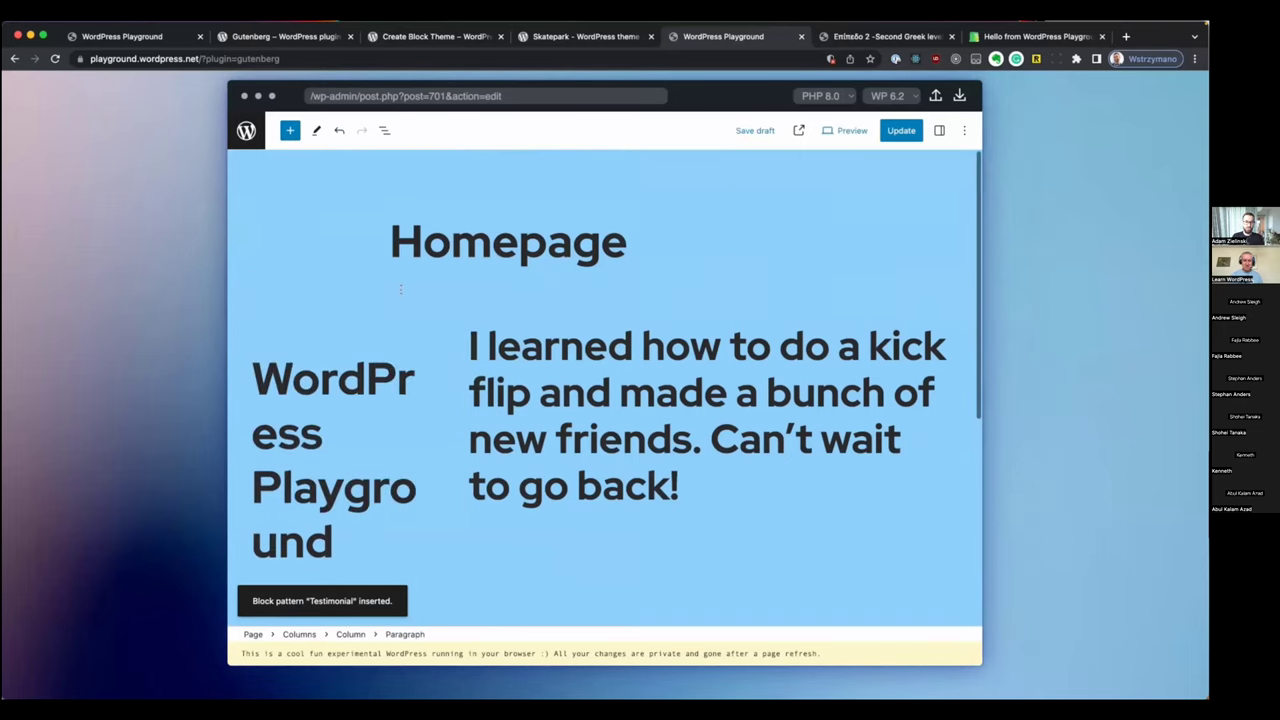
scroll(402, 293, down, 2)
click(265, 260)
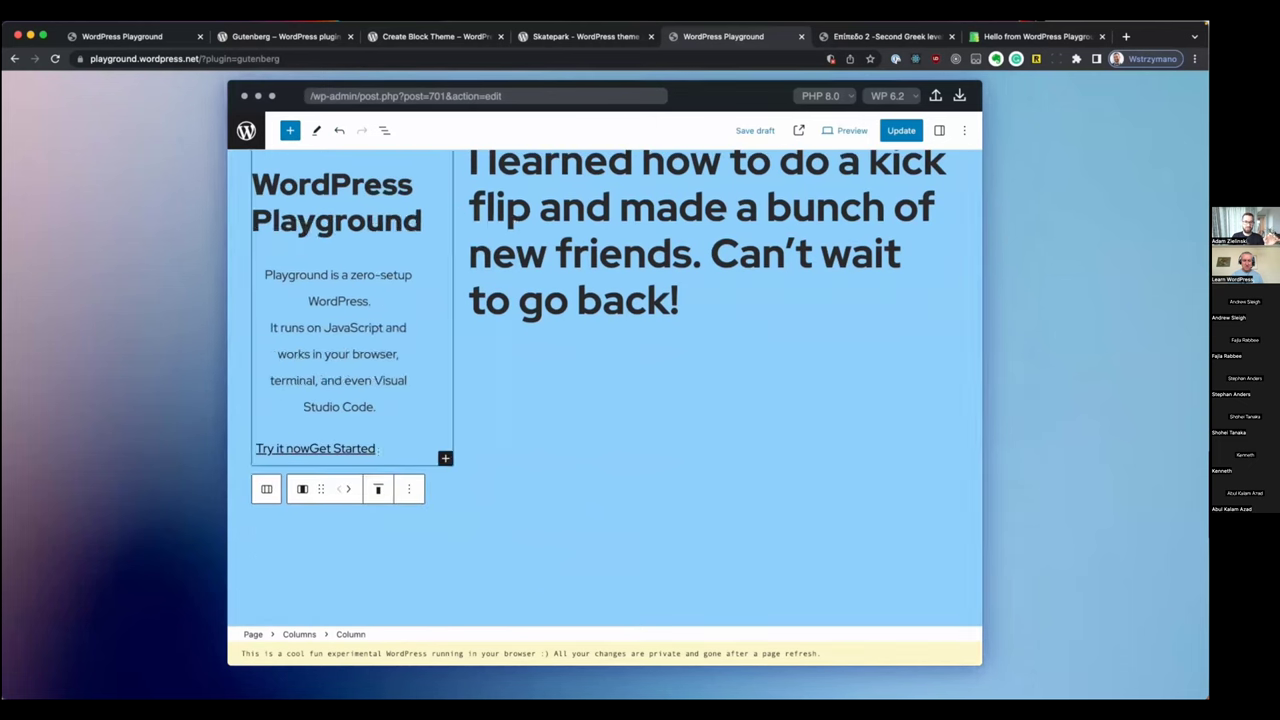
Insert a Video block in the Homepage's second column and open the page's default template for editing
click(939, 130)
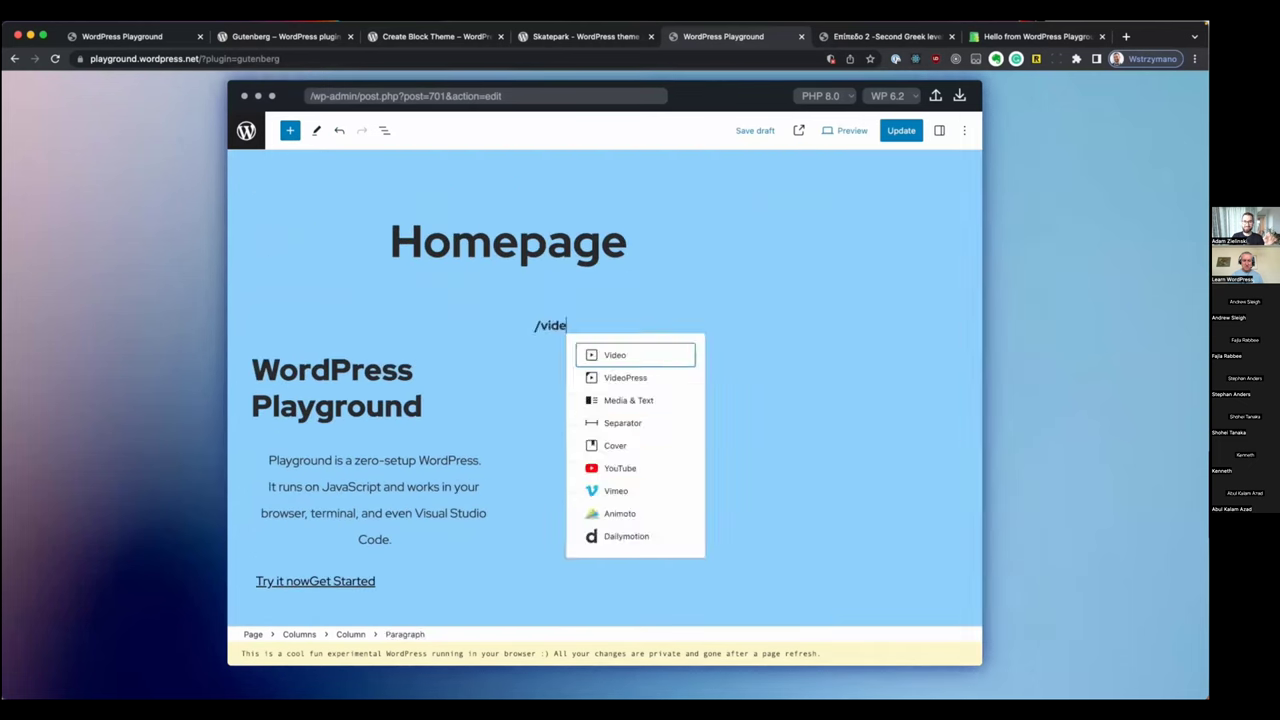
key(Return)
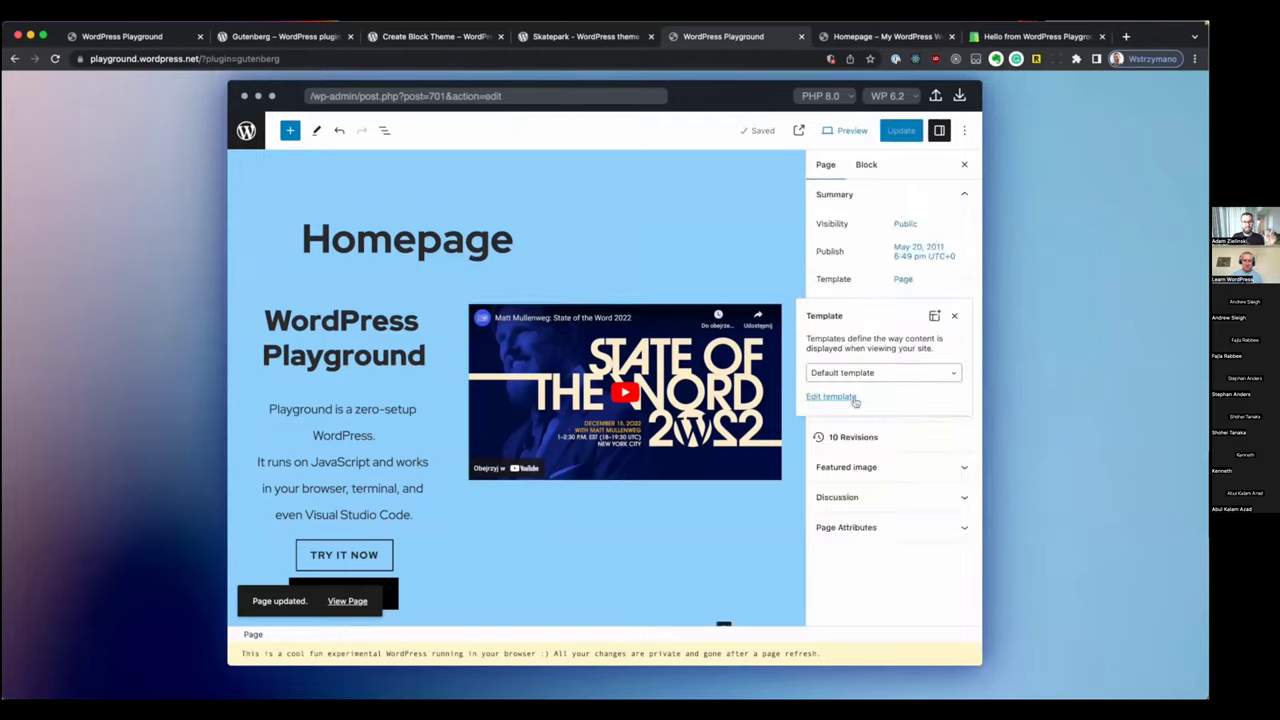
click(831, 397)
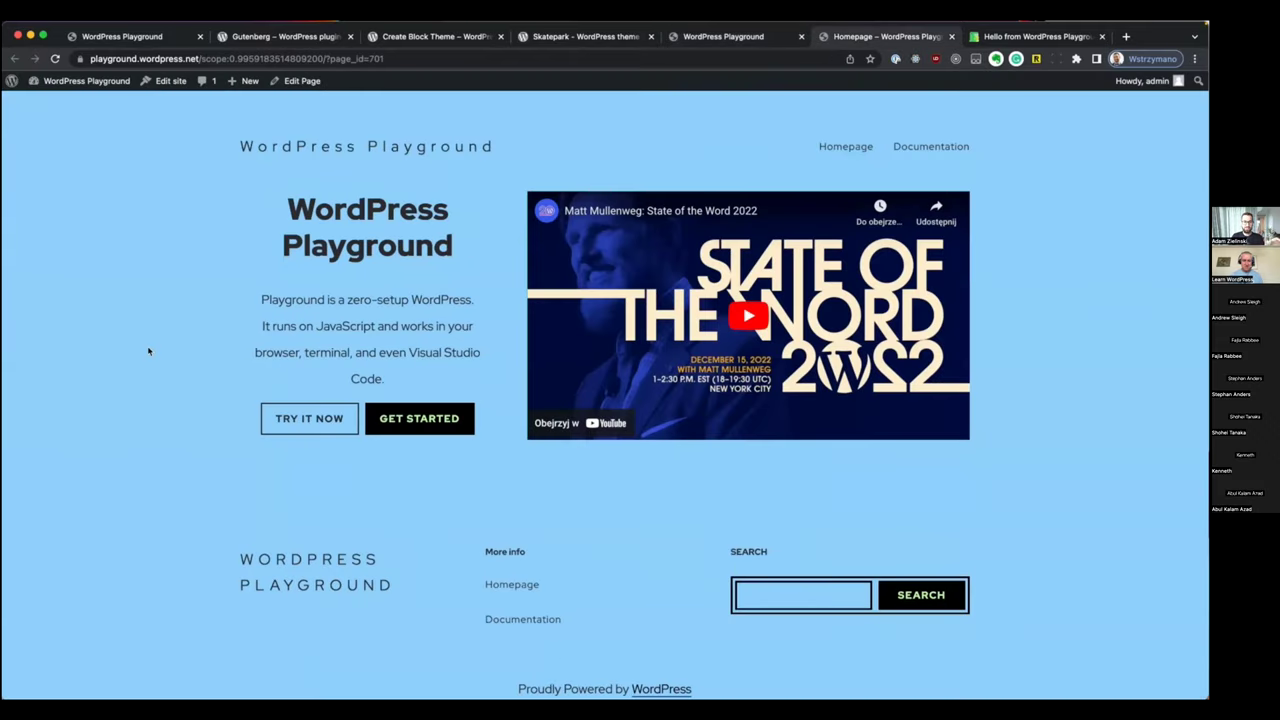
View the finished homepage on the site's front end
scroll(148, 351, down, 1)
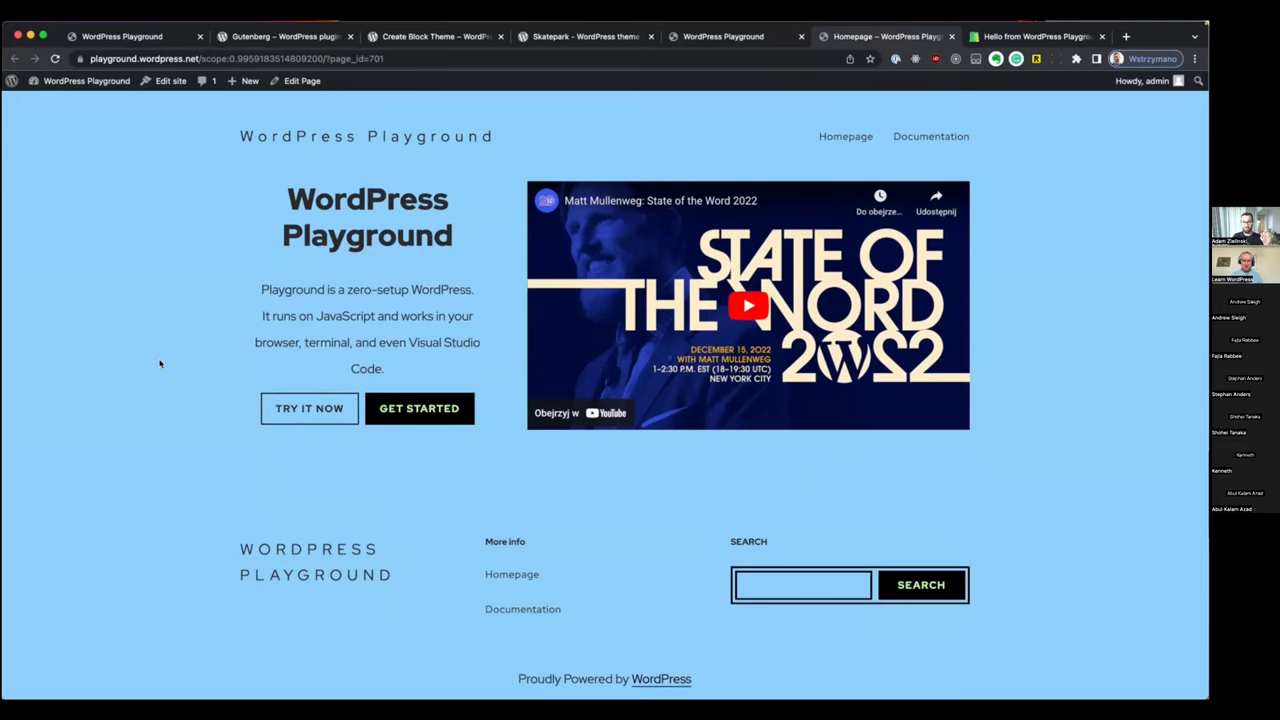
key(super+Tab)
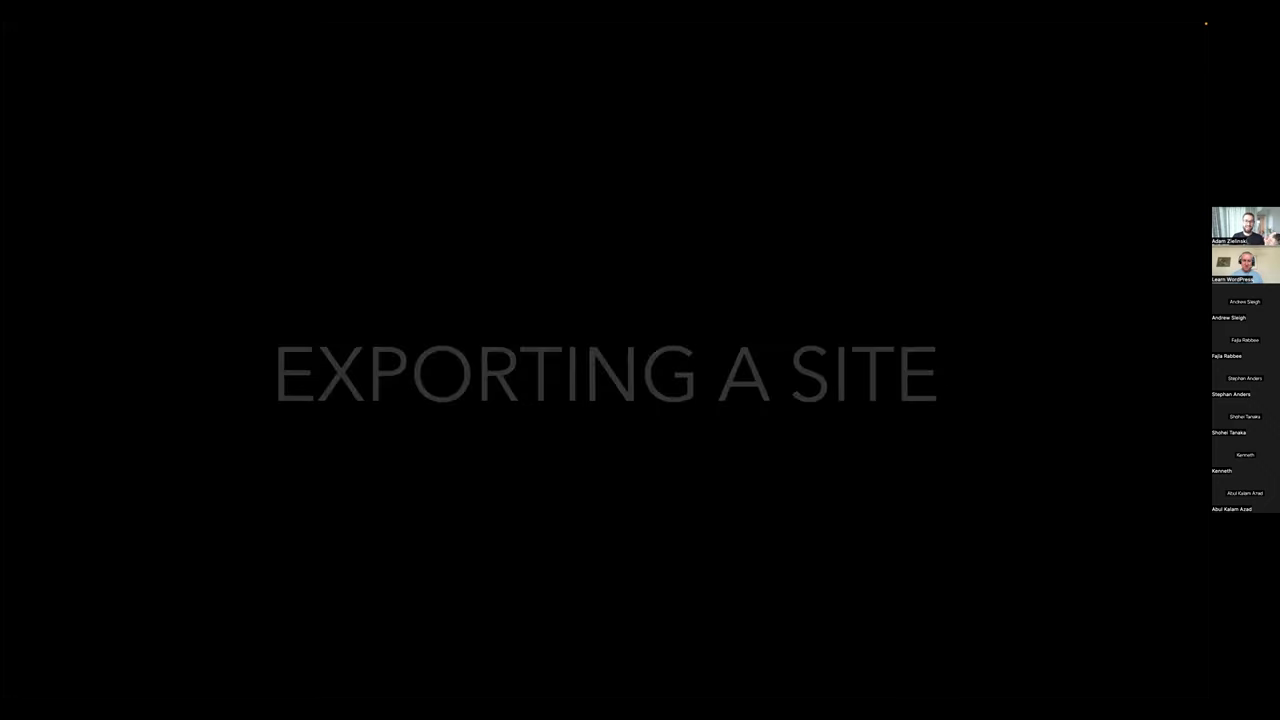
key(super+Tab)
Export the whole Playground site as a zip archive and show the downloaded file in Finder
key(ctrl+shift+Tab)
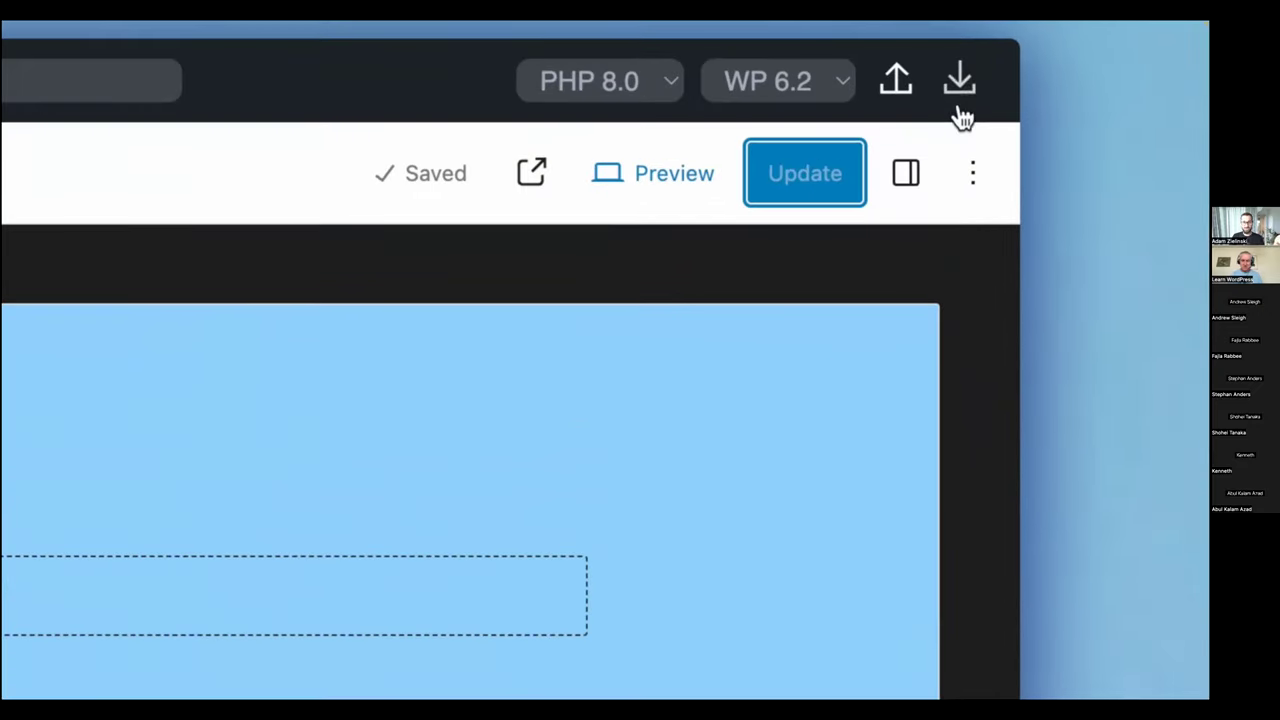
click(959, 96)
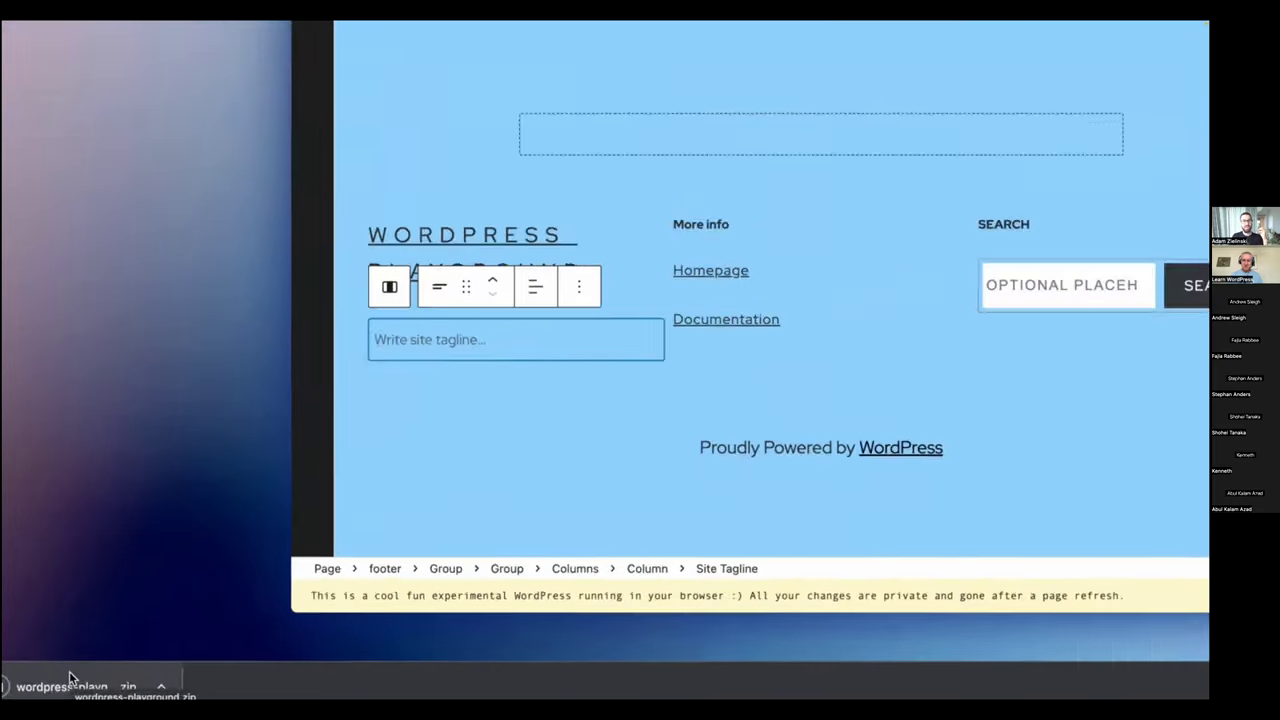
click(161, 686)
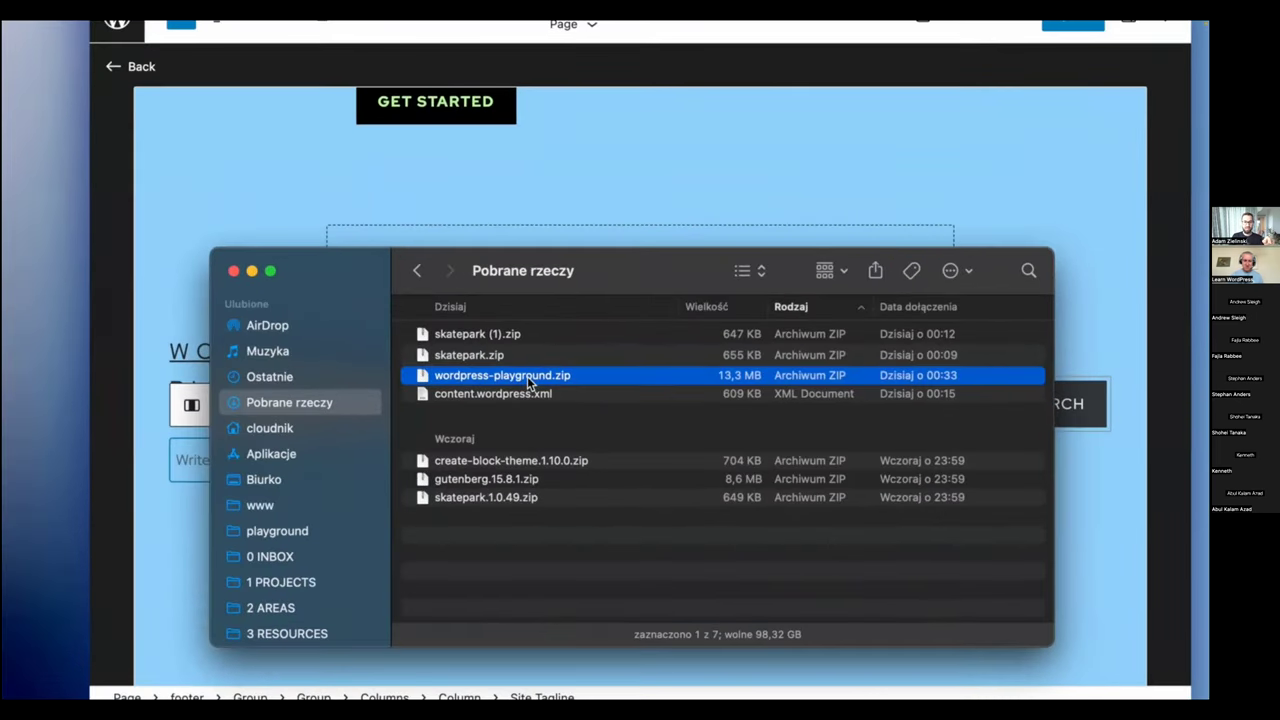
Extract wordpress-playground.zip and locate the .ht.sqlite file in the wordpress folder's wp-content/database directory
double_click(527, 377)
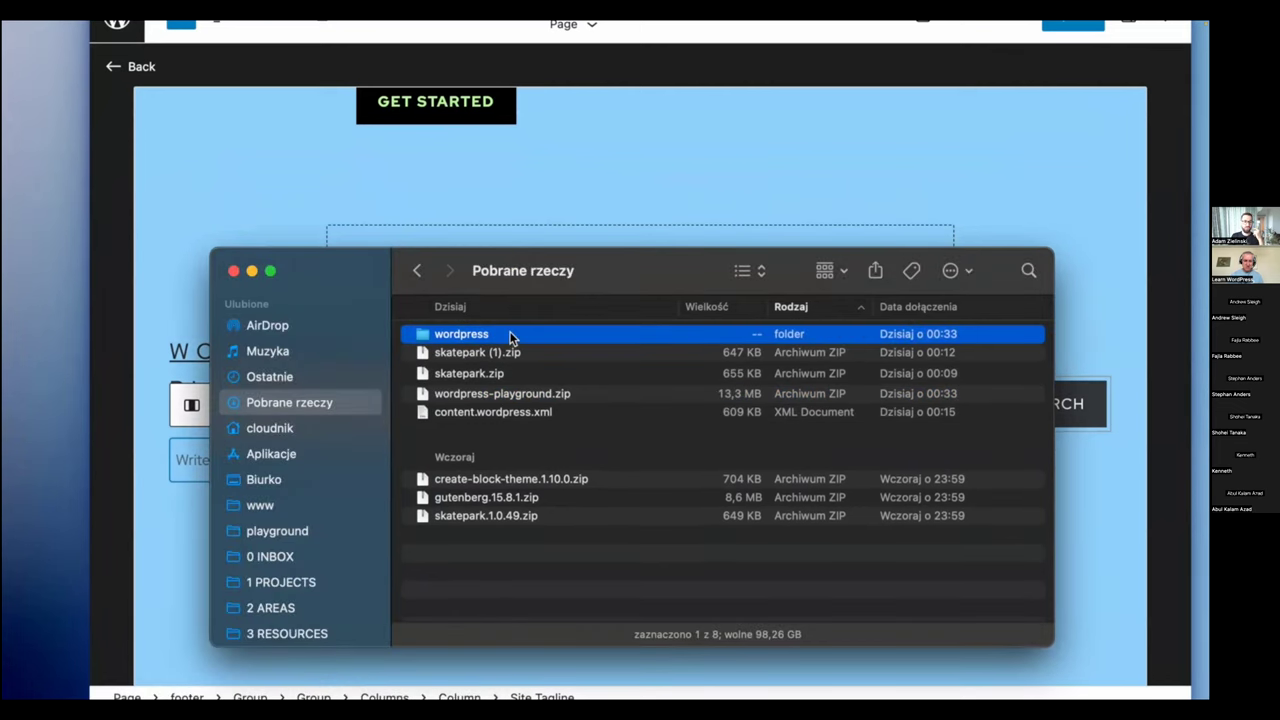
double_click(510, 335)
scroll(509, 429, down, 5)
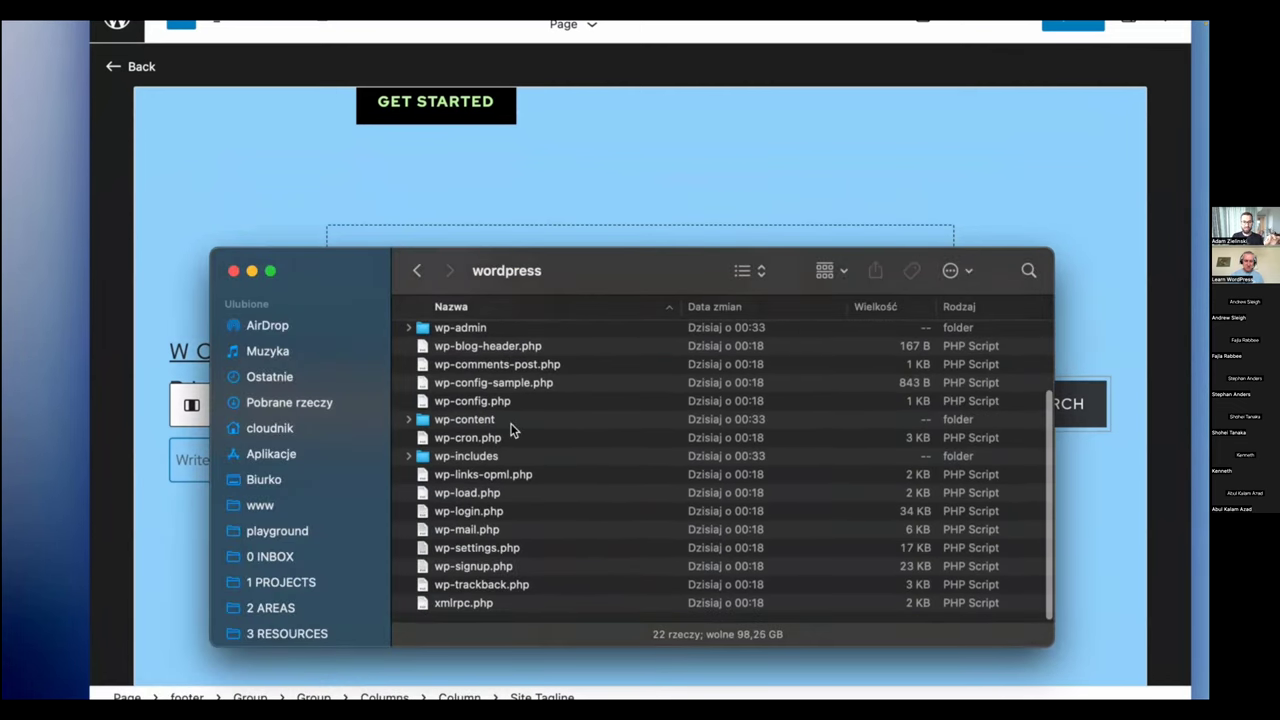
click(511, 424)
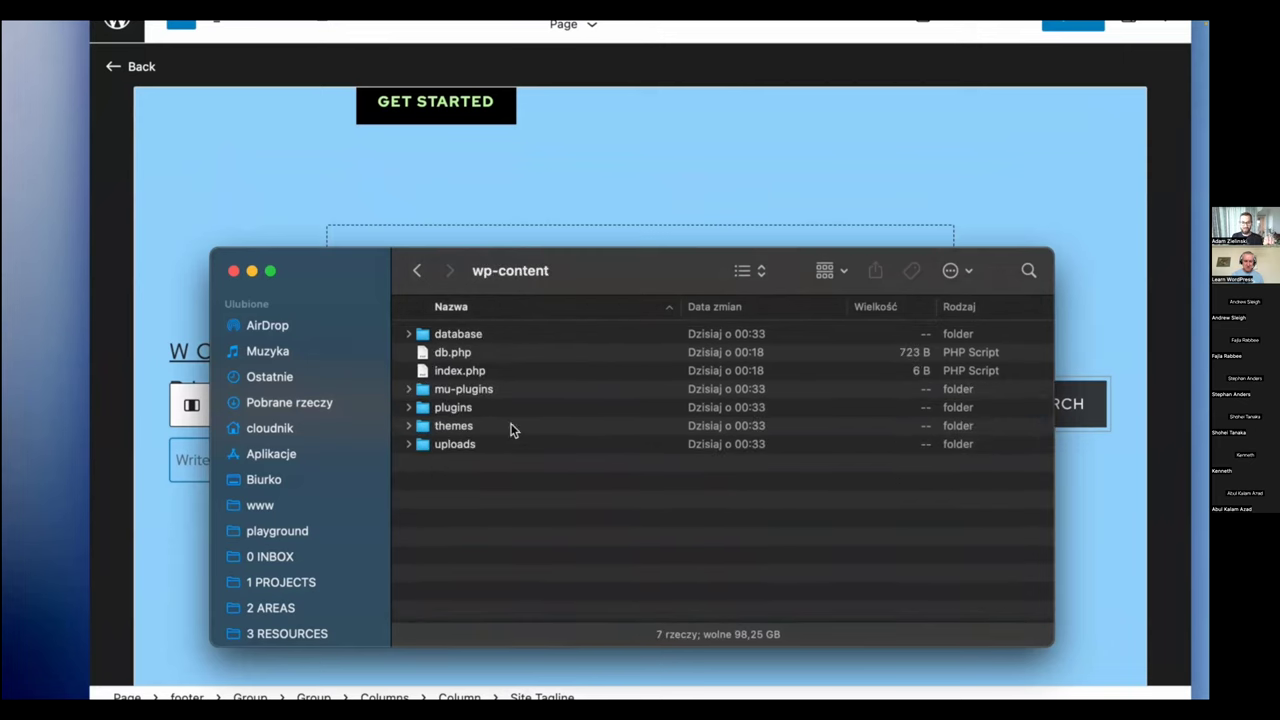
double_click(493, 335)
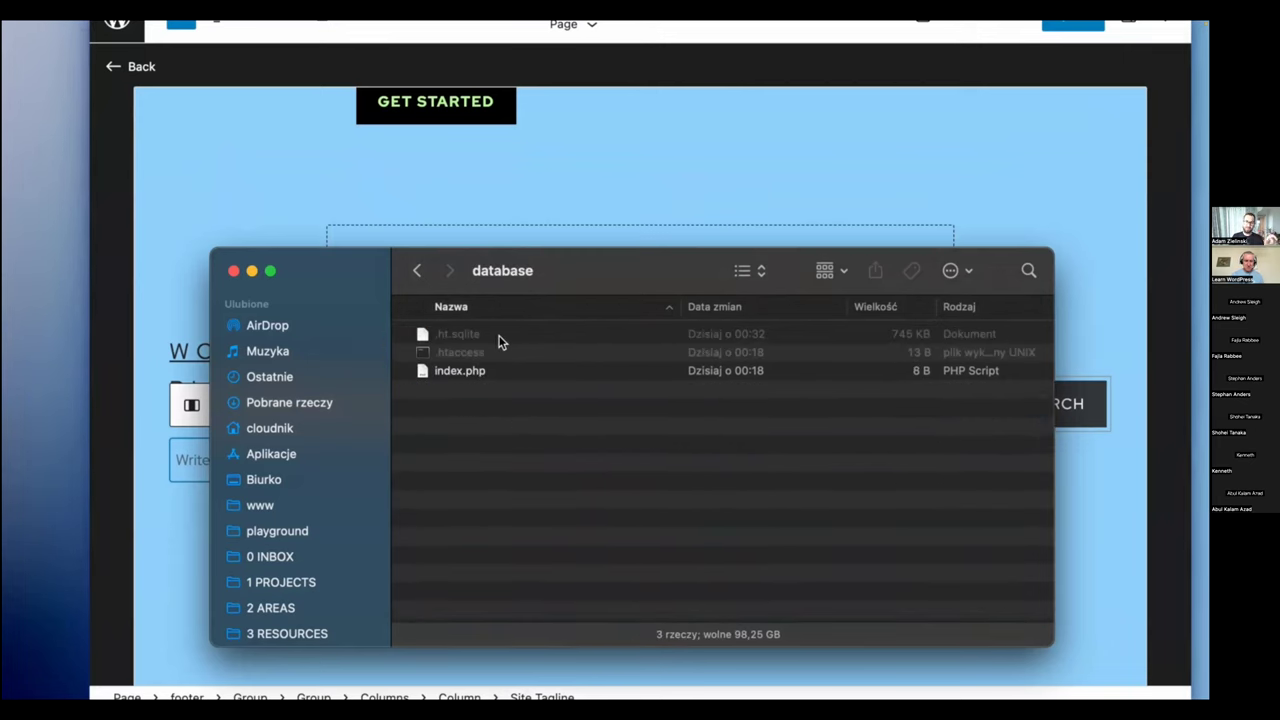
click(500, 341)
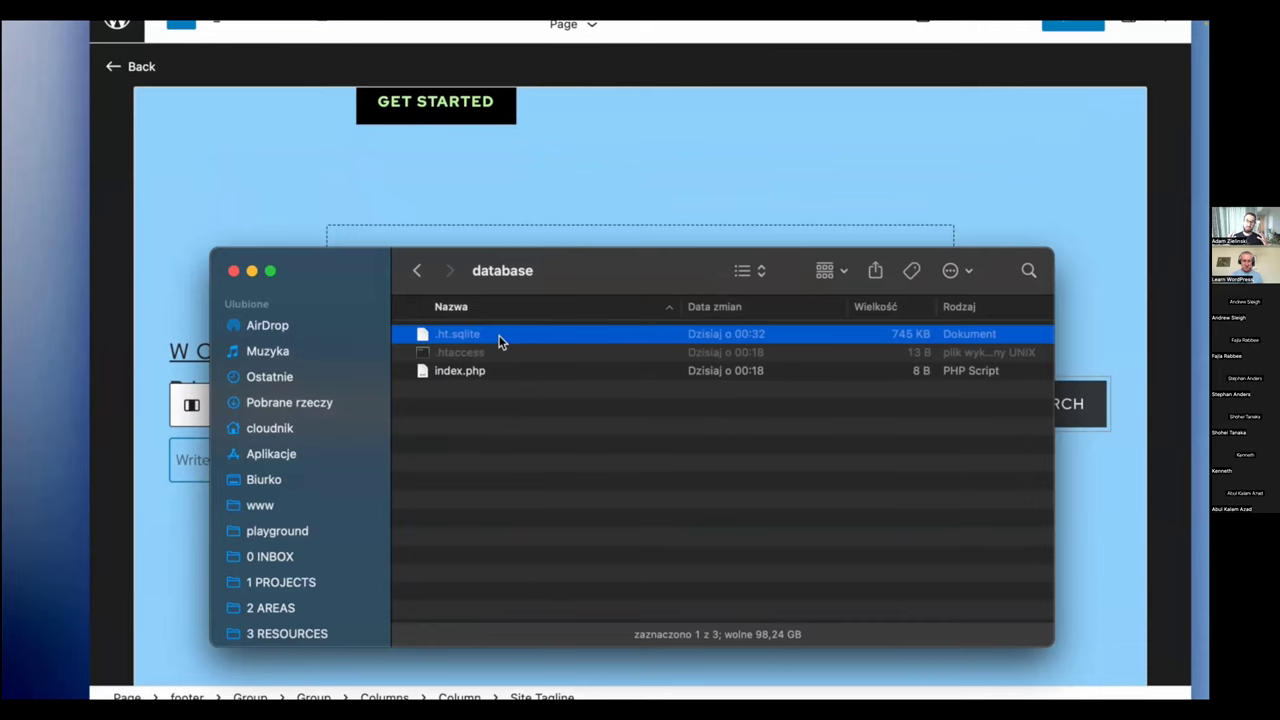
Import wordpress-playground.zip into a fresh Playground site in the browser, replacing its current content
key(super+Tab)
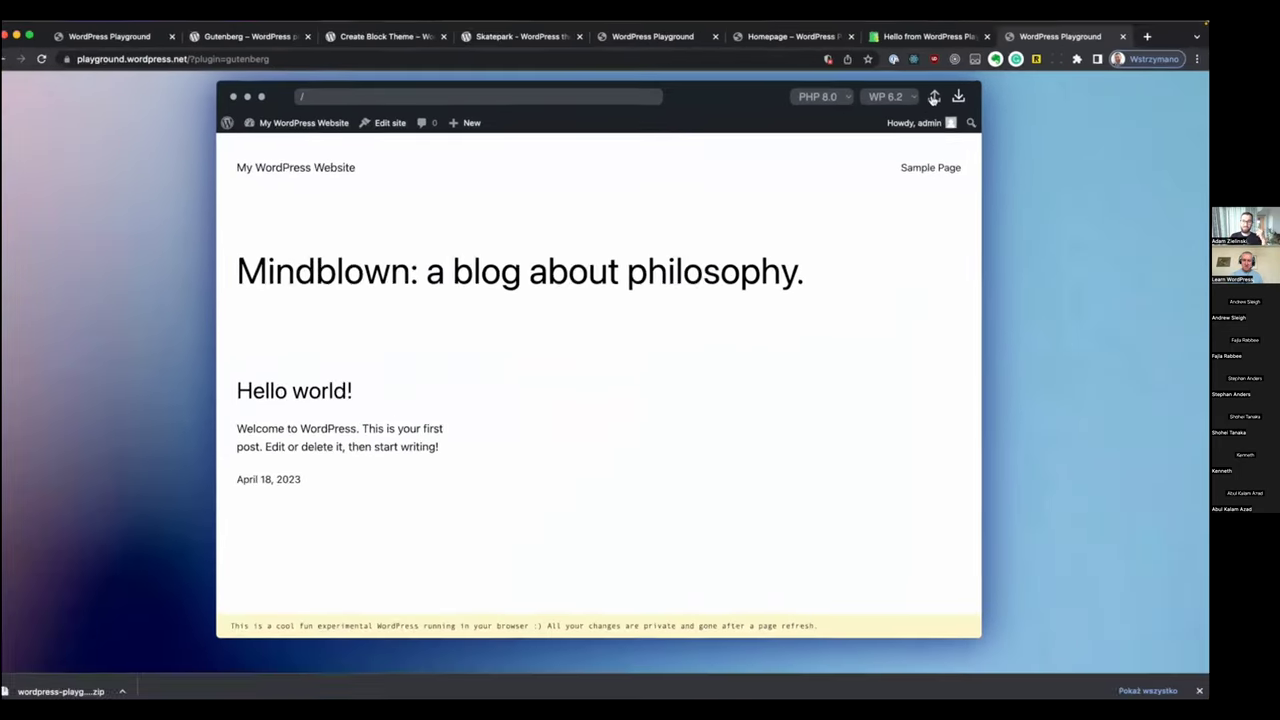
click(899, 117)
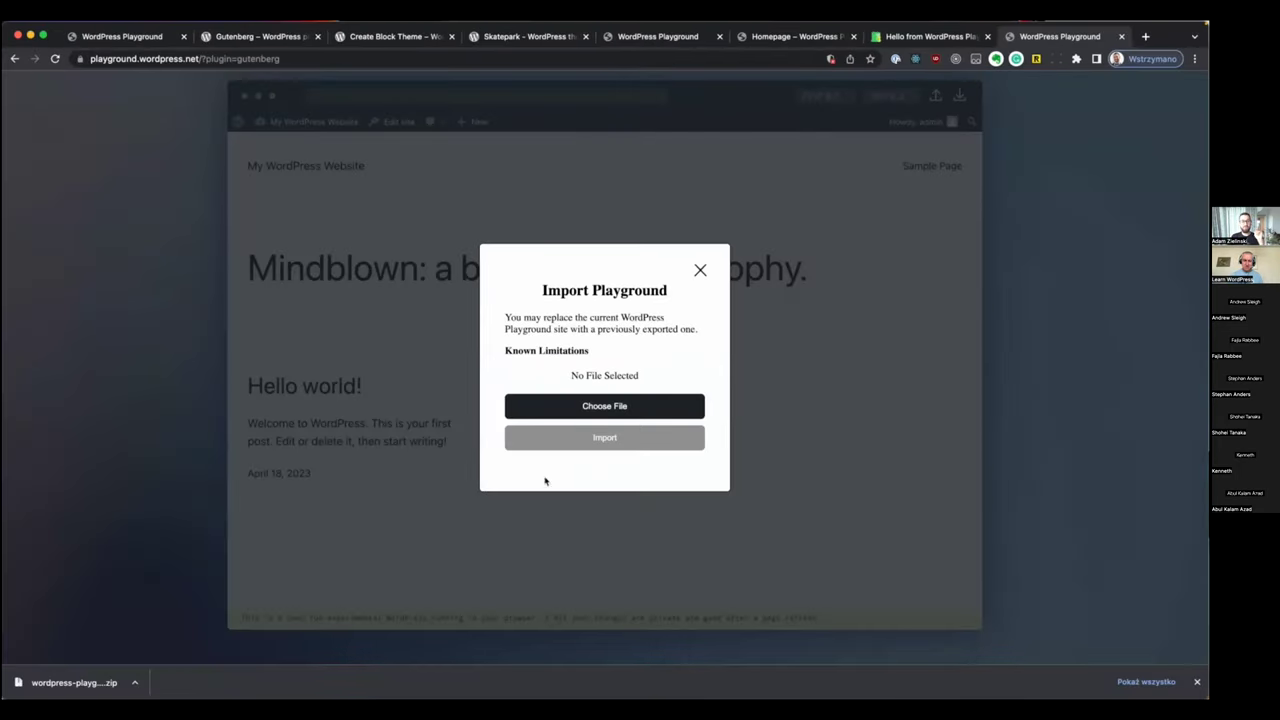
click(583, 409)
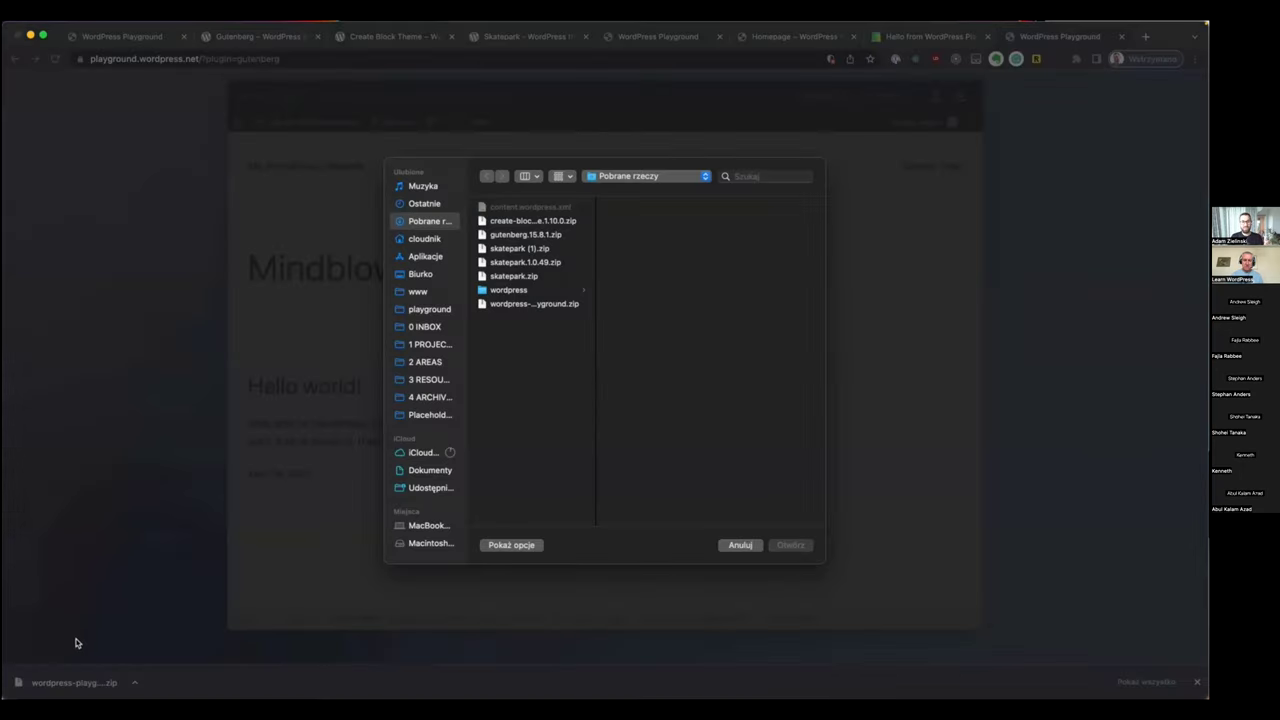
double_click(540, 303)
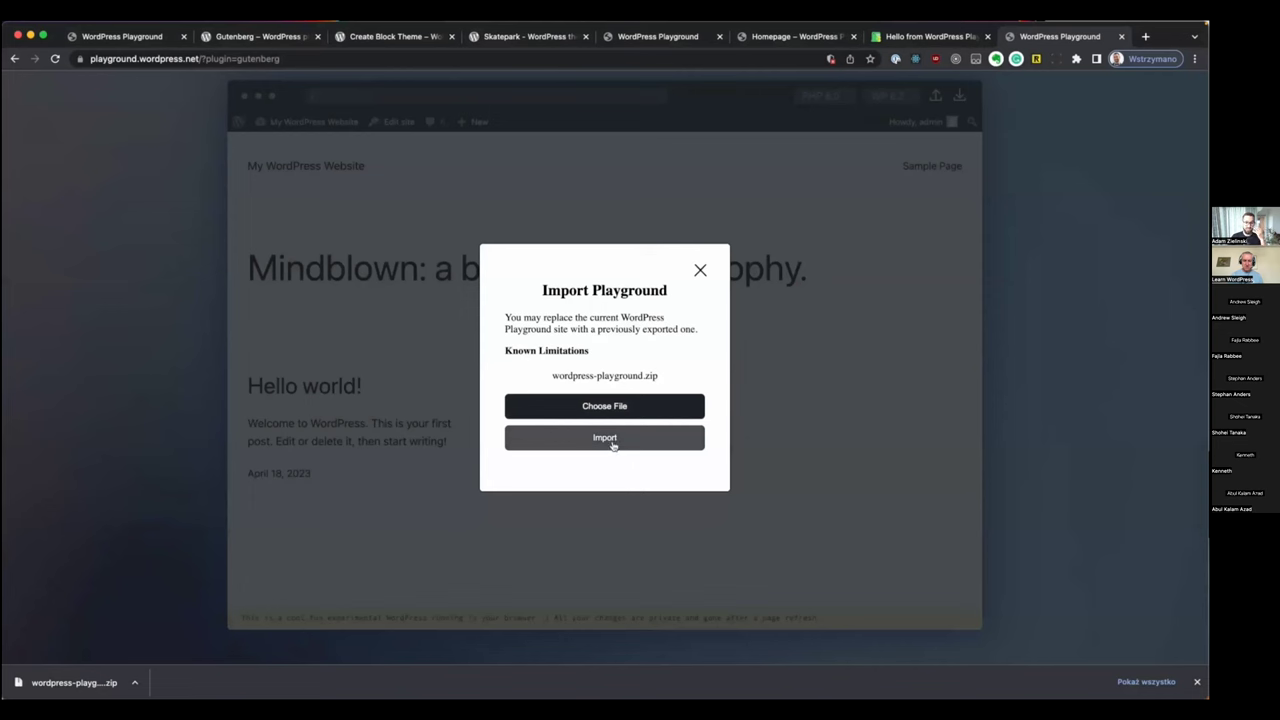
click(613, 444)
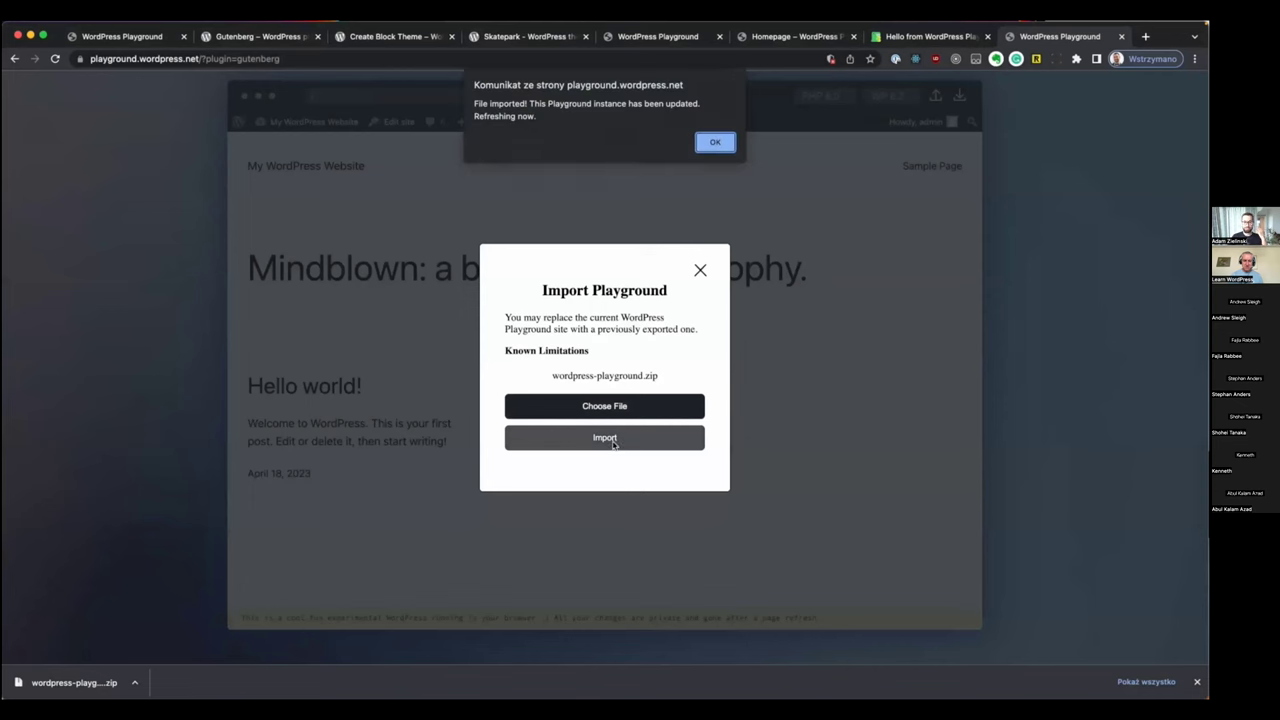
click(714, 143)
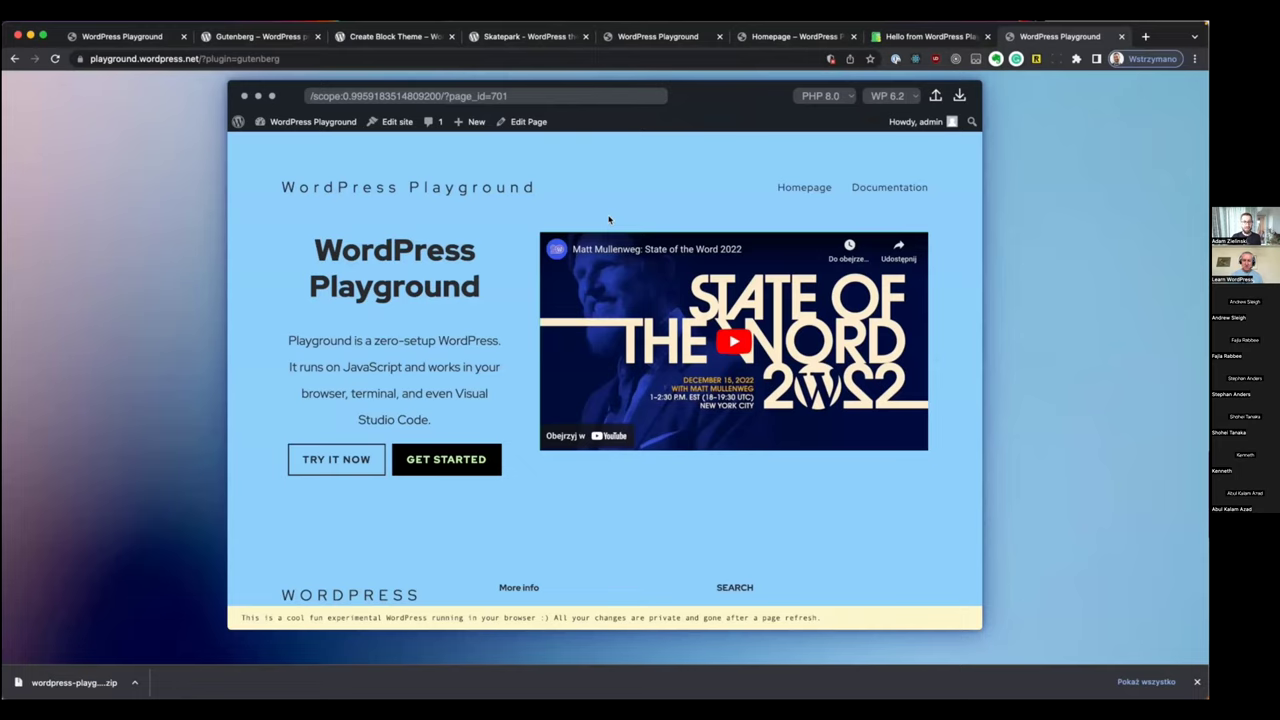
Switch the Playground site to WordPress version 6.0 and open its admin dashboard
key(super+Tab)
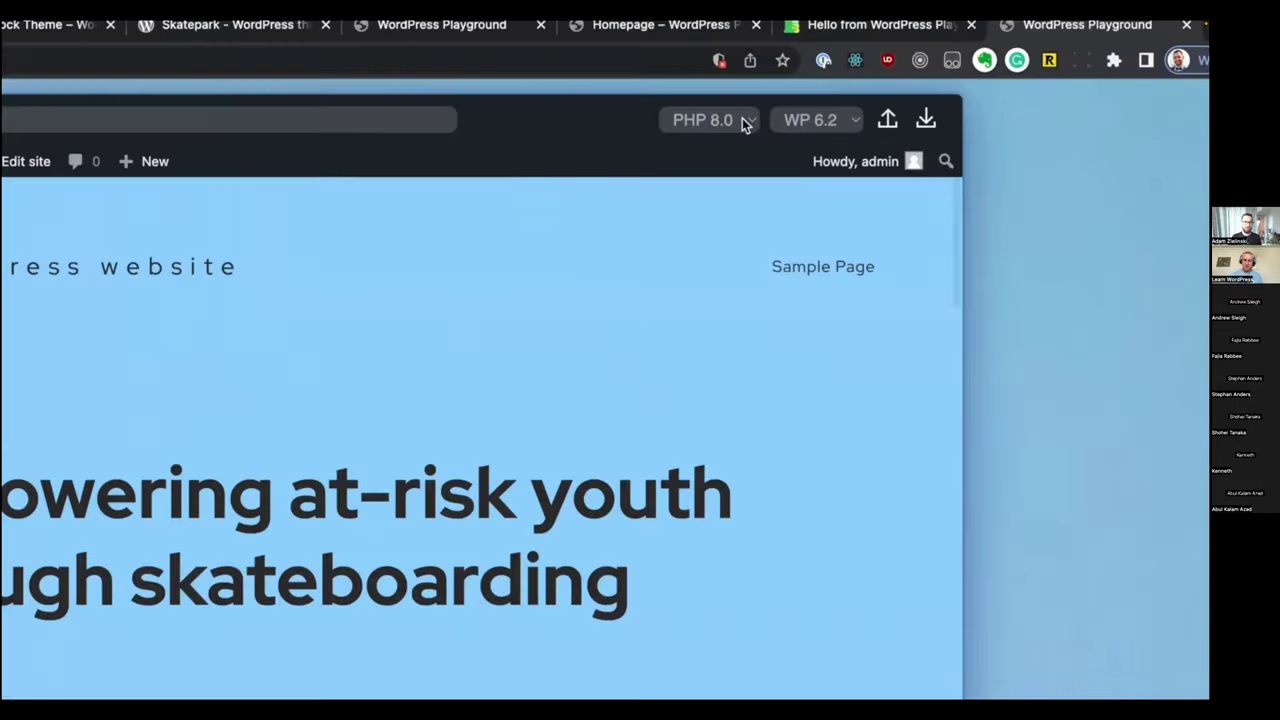
click(884, 100)
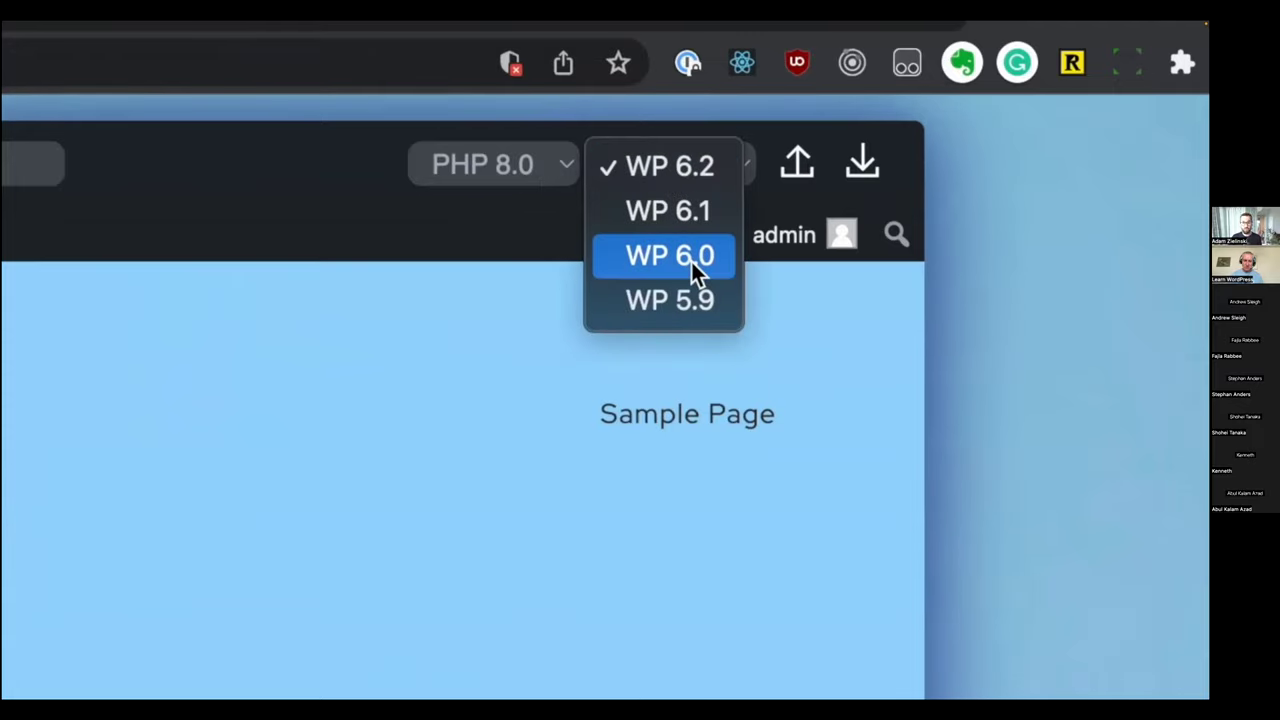
click(690, 257)
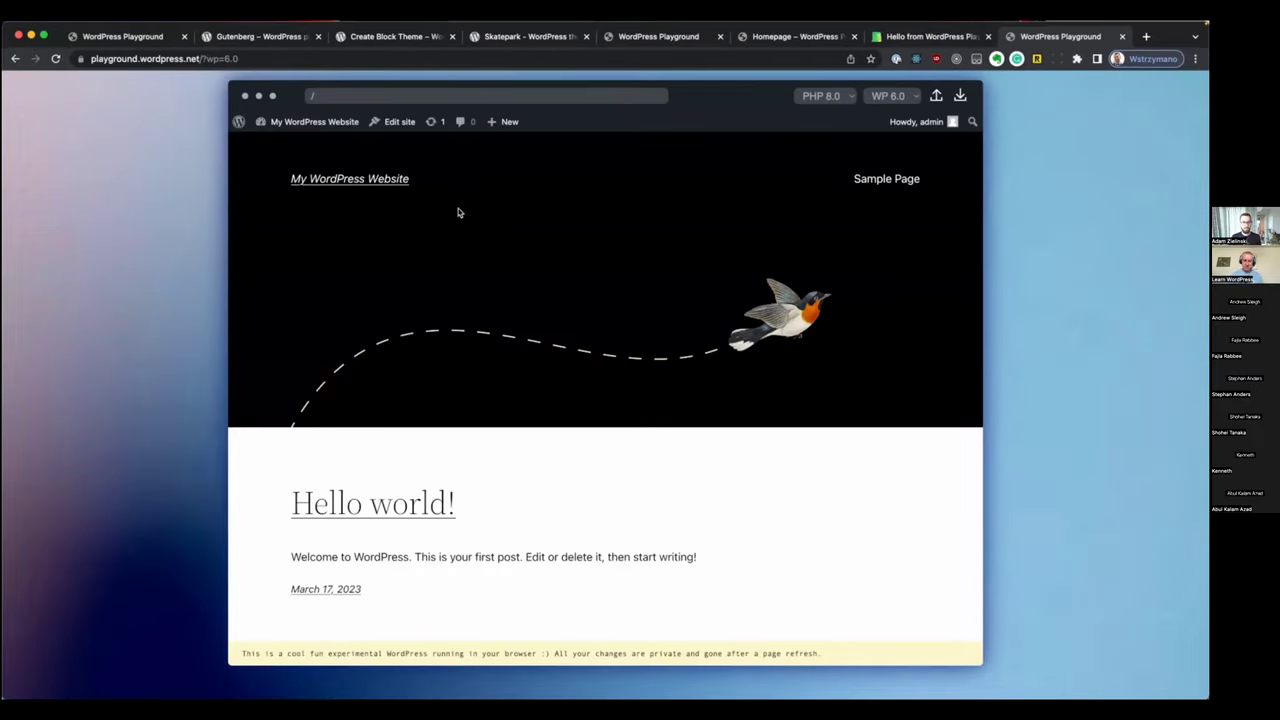
click(299, 122)
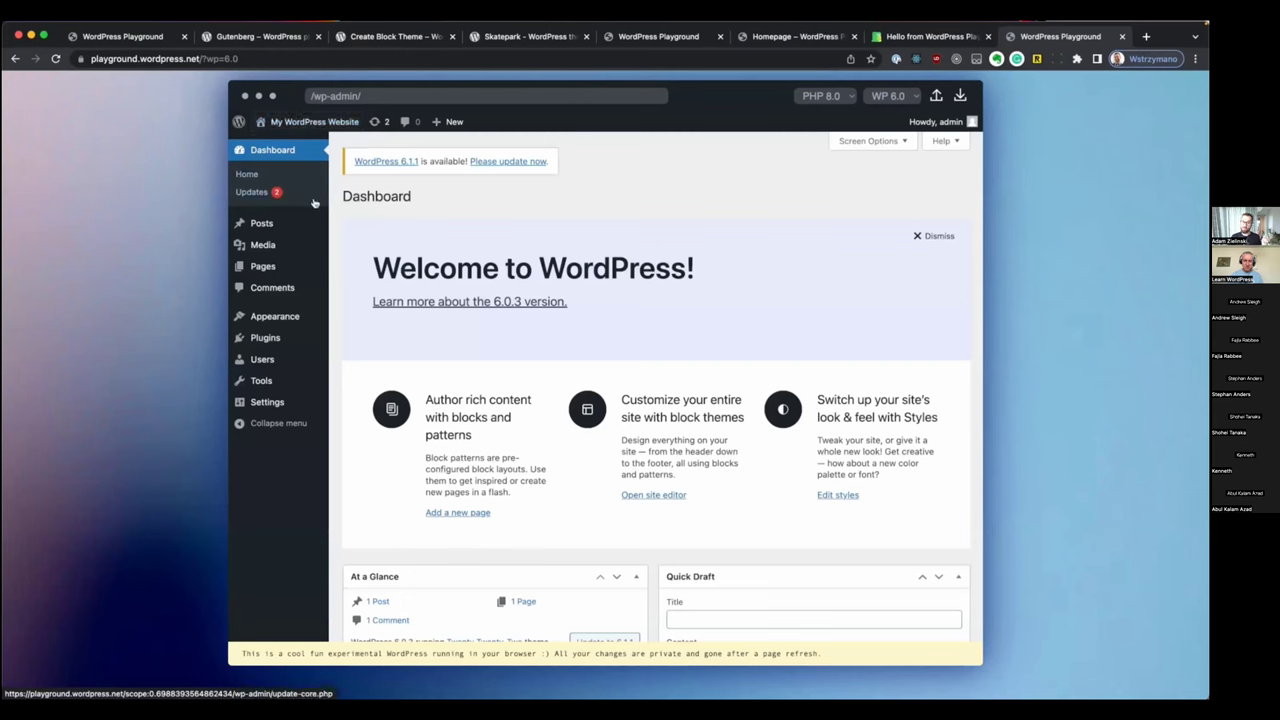
Upload skatepark (1).zip as a new theme on the WordPress 6.0 site, install it and activate Skatepark
mouse_move(296, 316)
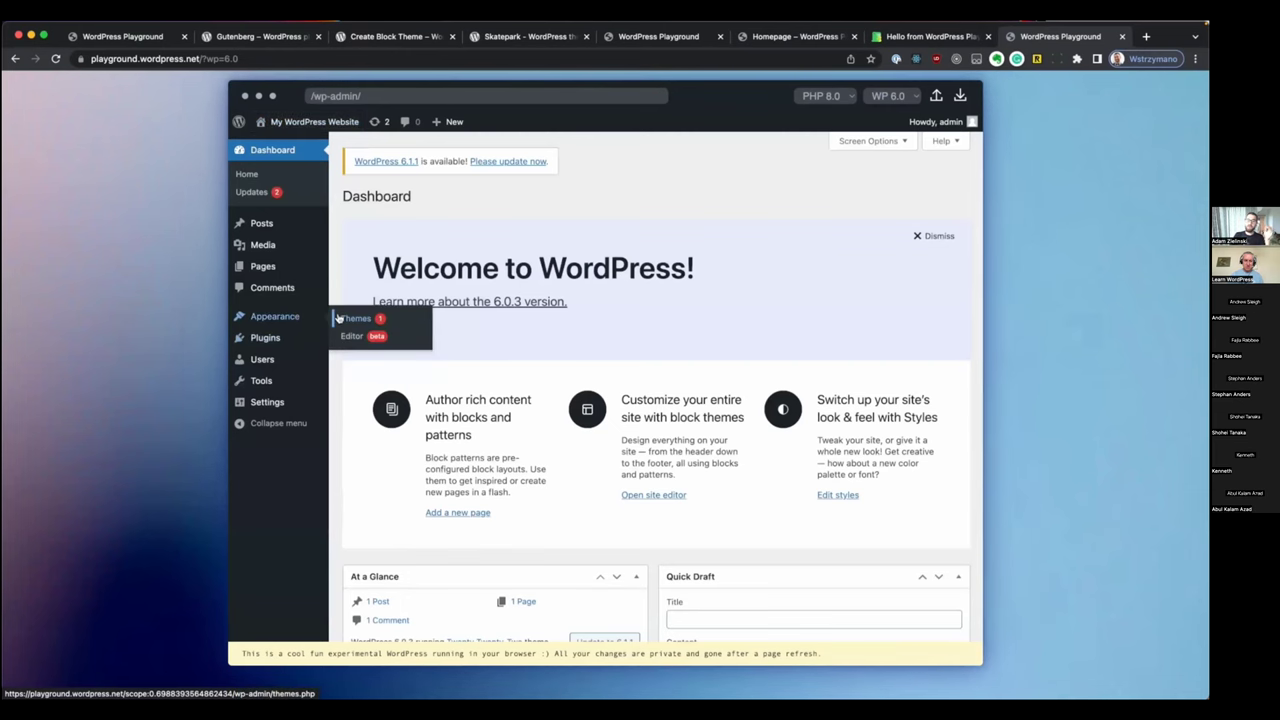
click(345, 318)
click(486, 240)
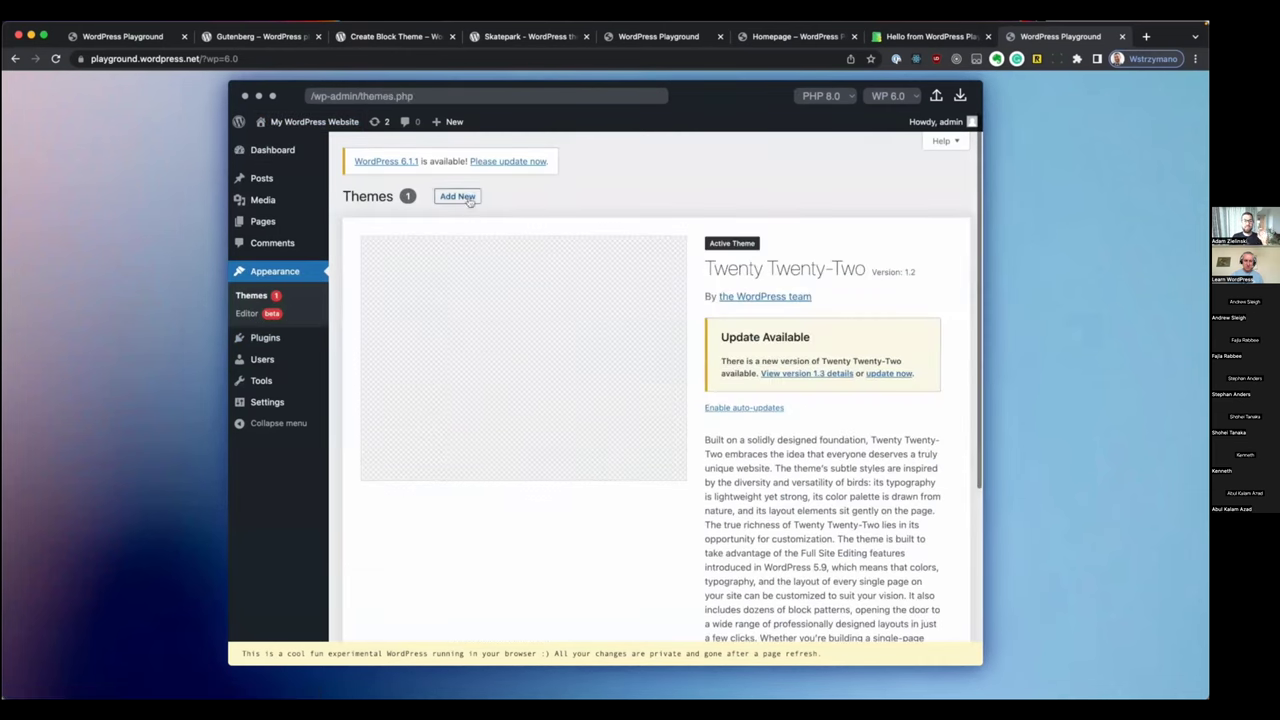
click(451, 197)
click(461, 196)
click(548, 310)
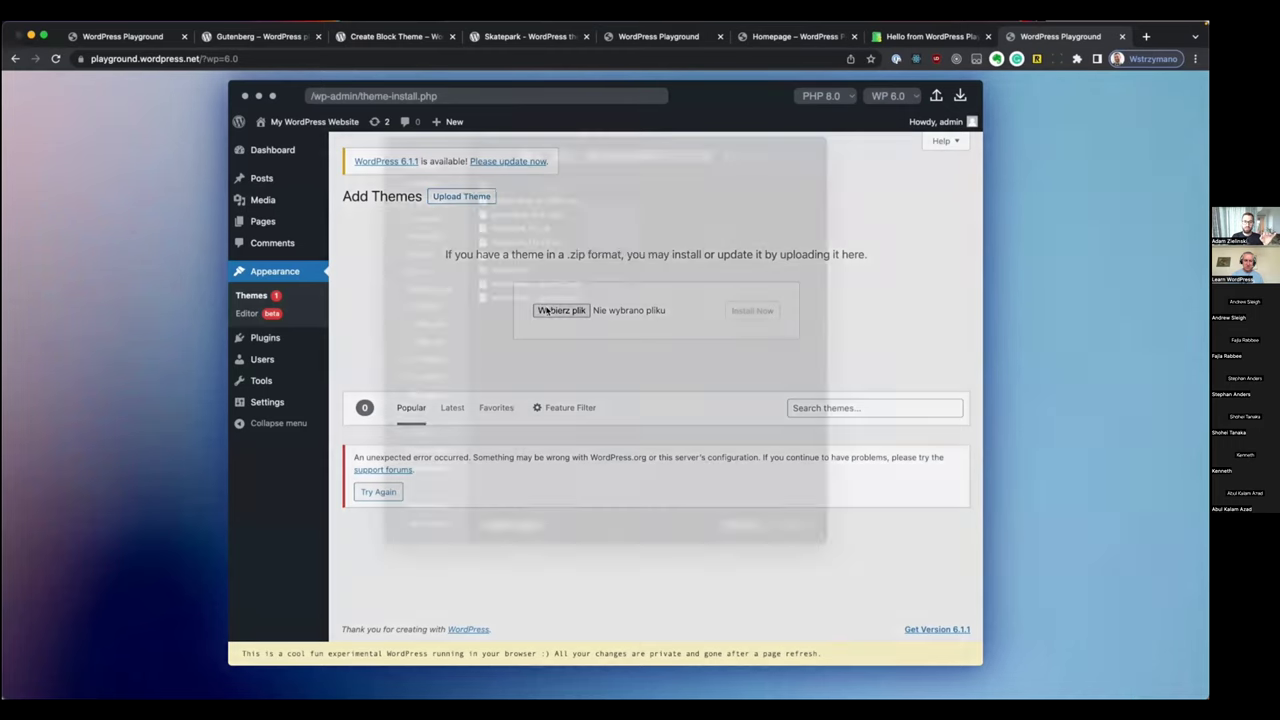
double_click(543, 250)
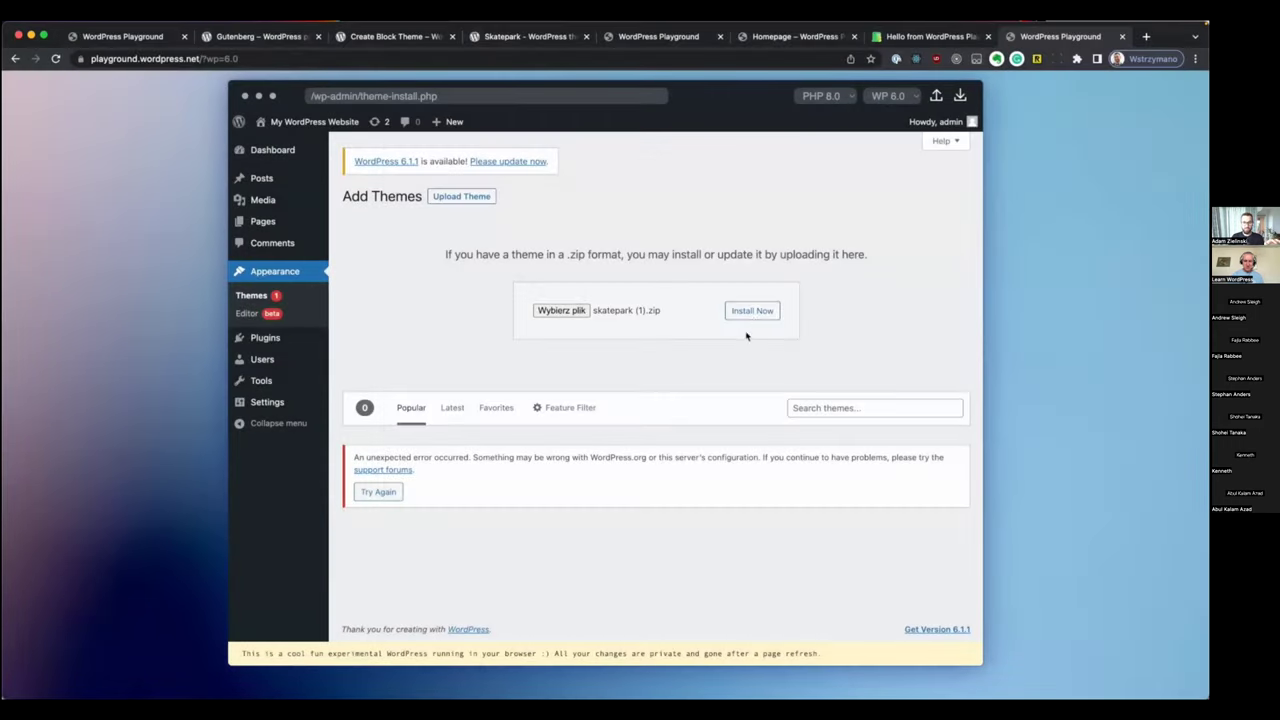
click(752, 310)
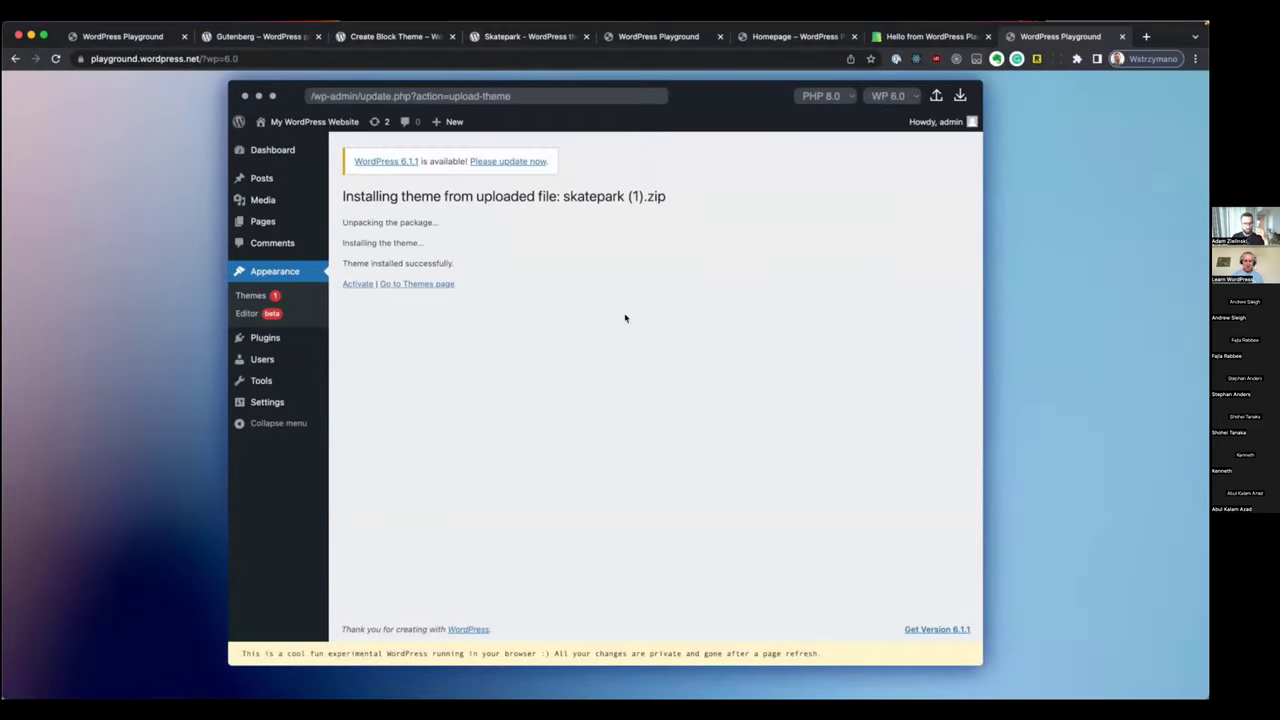
click(358, 284)
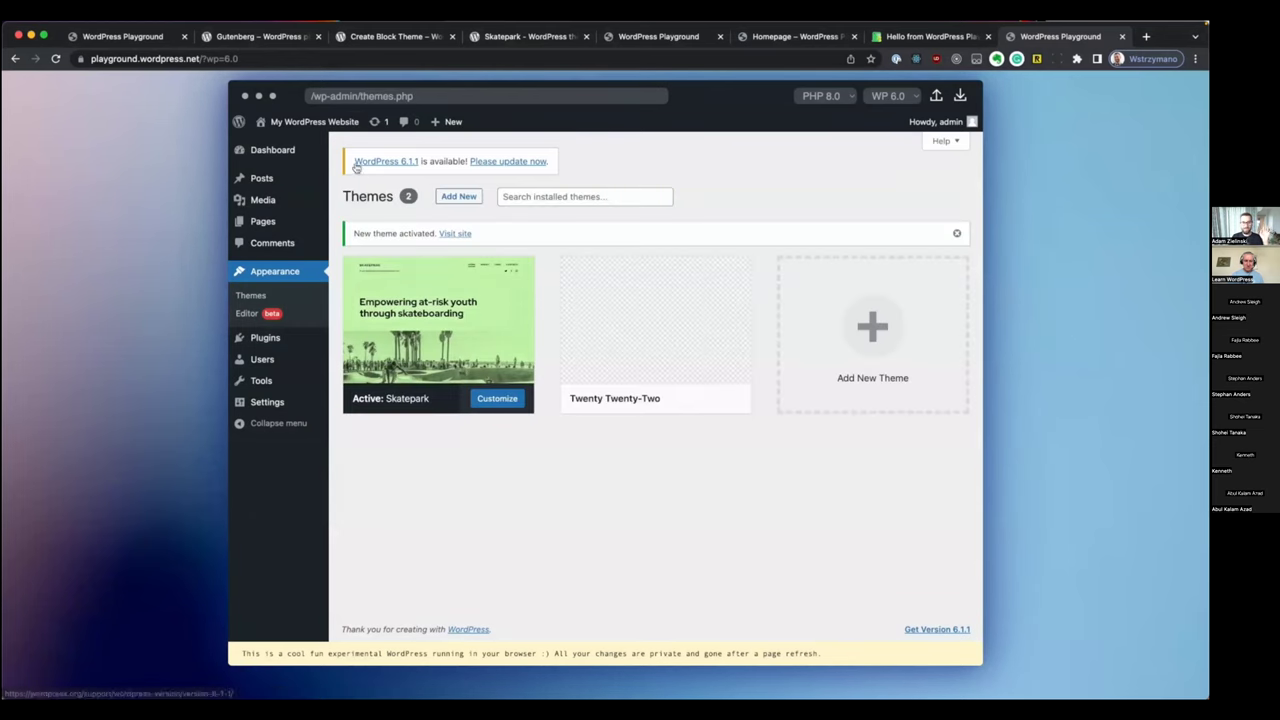
View the site's front page with the Skatepark theme through its latest posts, and return to the admin dashboard
click(314, 121)
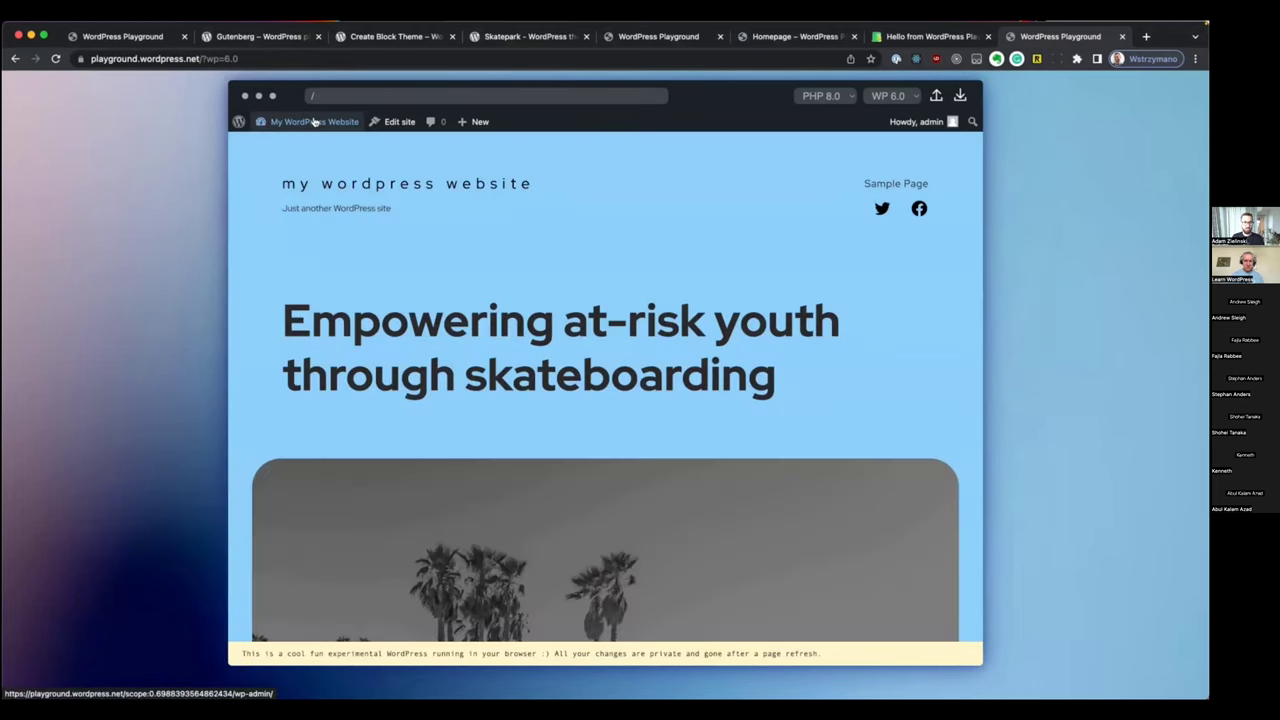
scroll(340, 232, down, 5)
scroll(340, 237, down, 15)
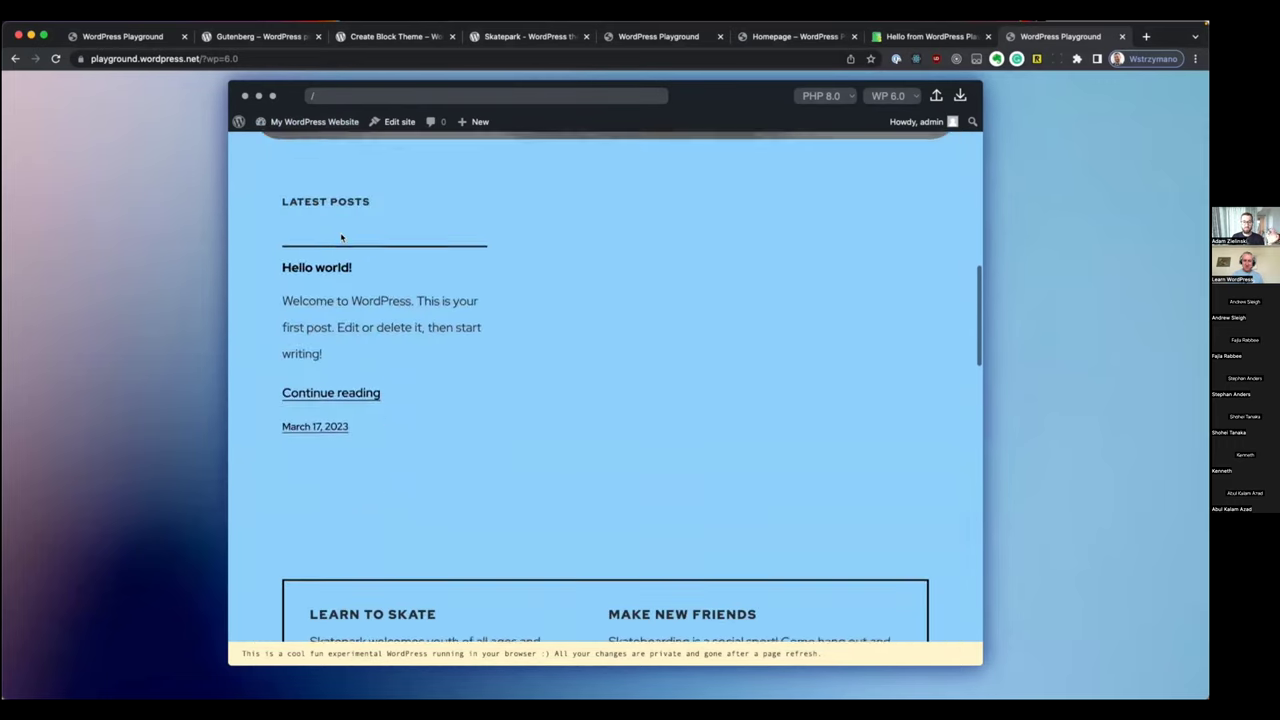
scroll(340, 232, up, 20)
mouse_move(320, 121)
click(285, 143)
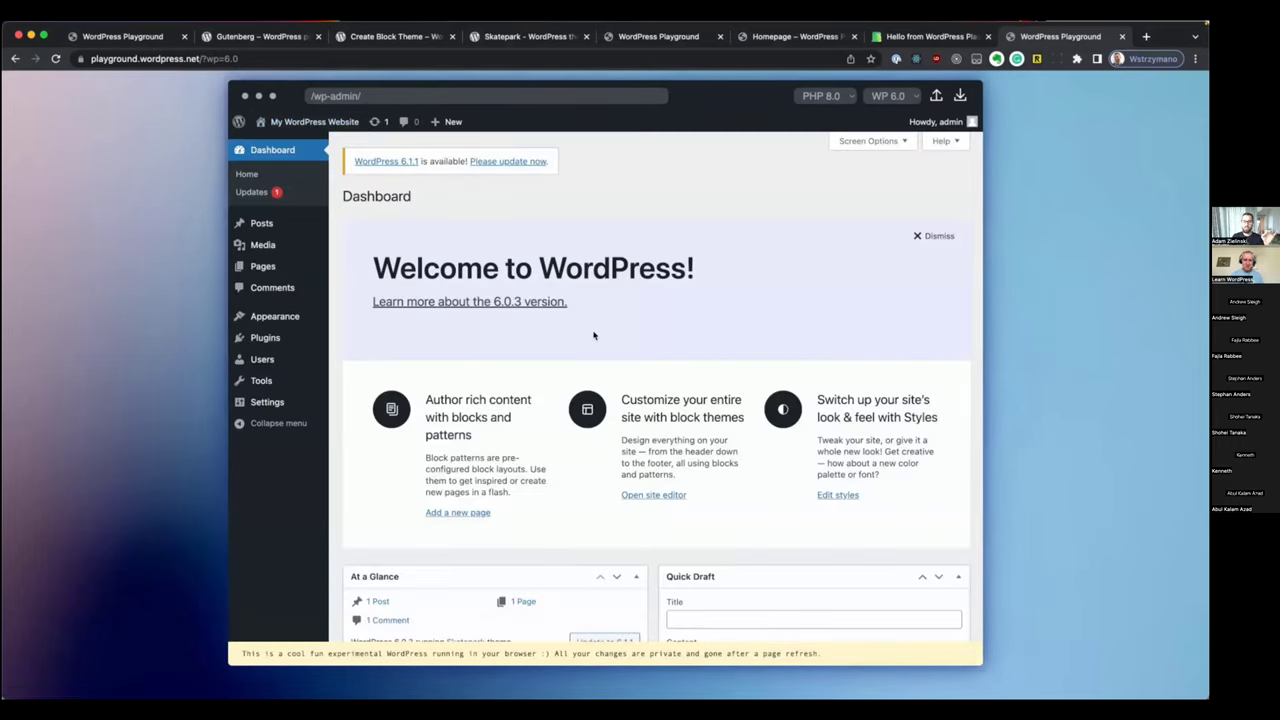
Switch the Playground site to WordPress version 5.9 and open its admin dashboard
click(895, 100)
click(890, 113)
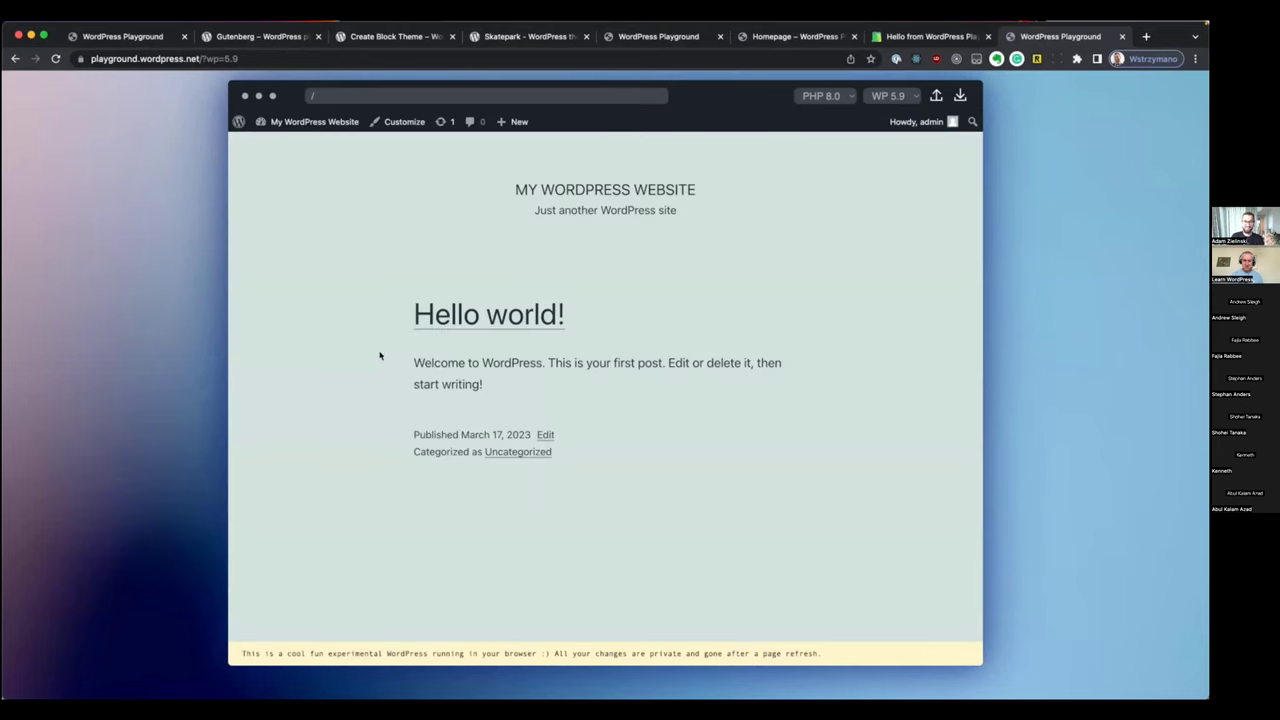
click(331, 125)
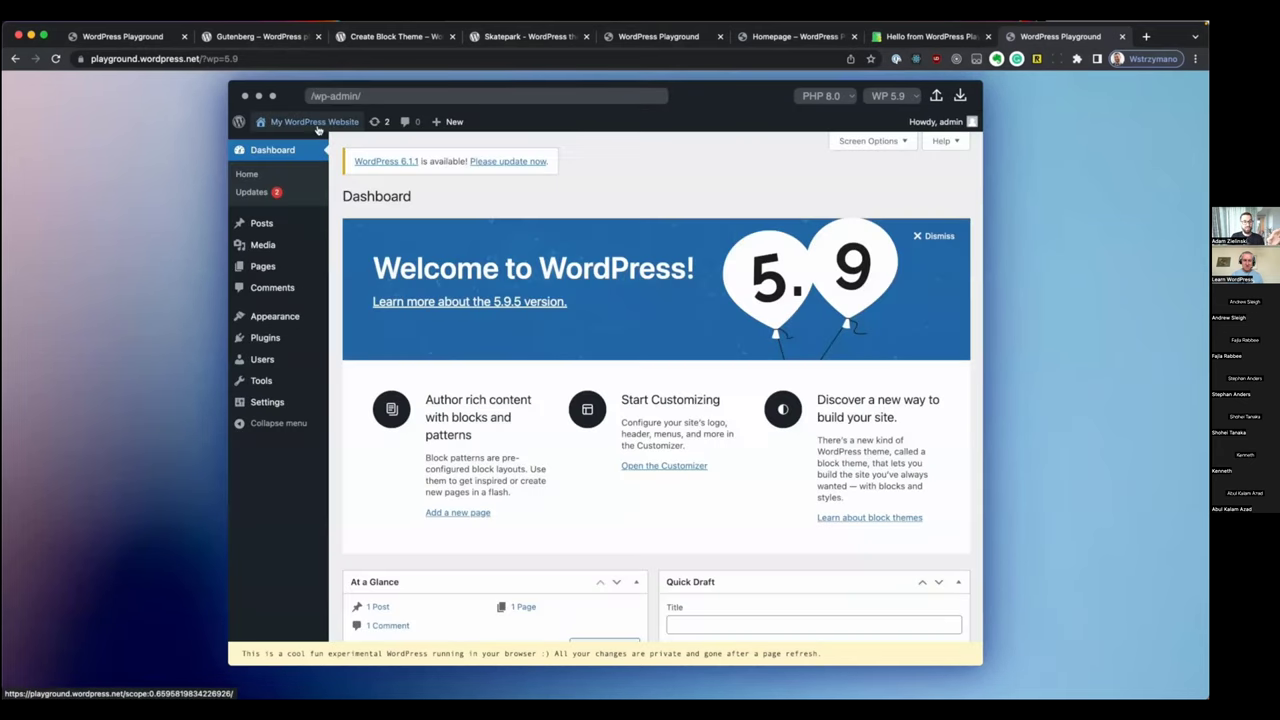
Try to install the theme from skatepark (1).zip on the WordPress 5.9 site and highlight the installer's version message
mouse_move(312, 320)
click(350, 325)
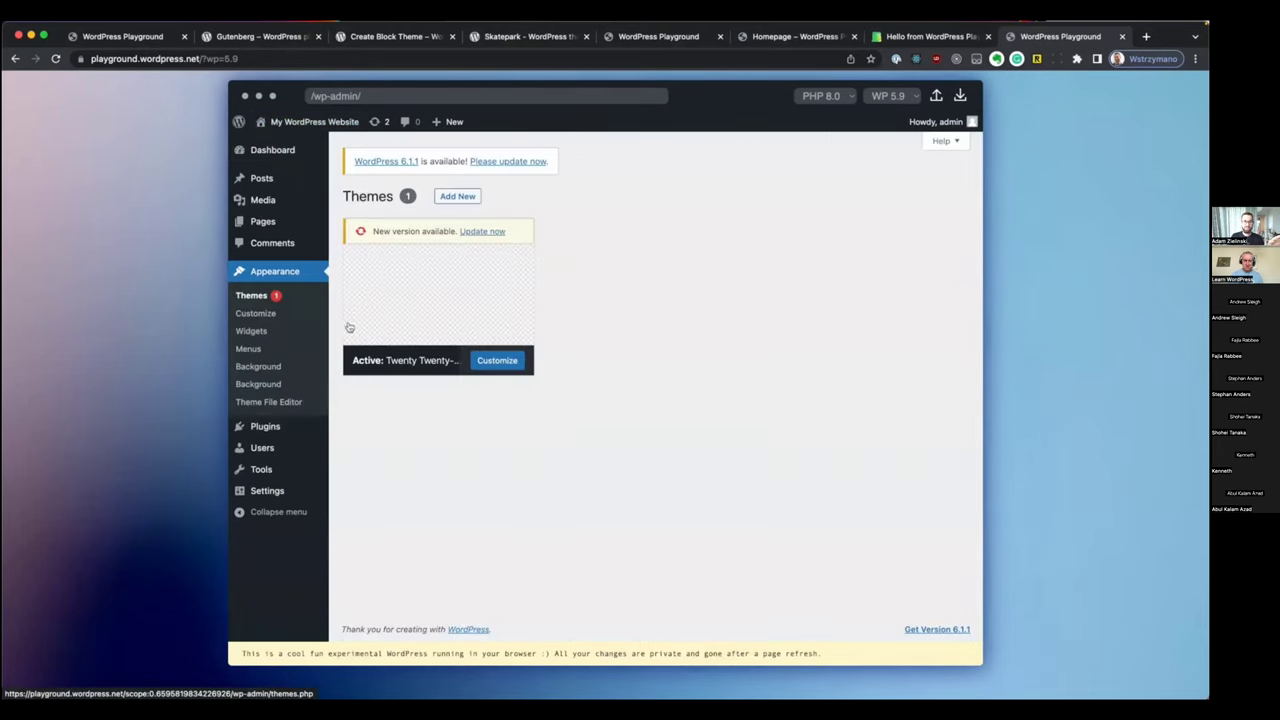
click(461, 246)
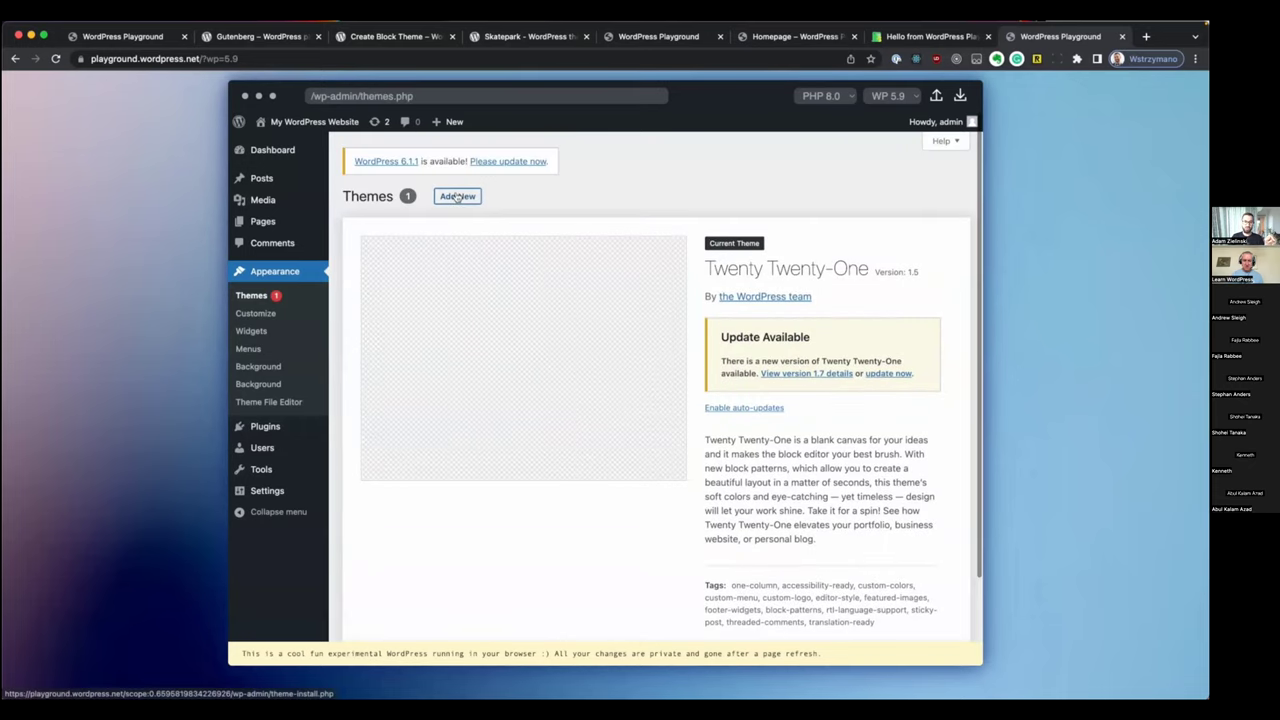
click(457, 196)
click(457, 197)
click(562, 310)
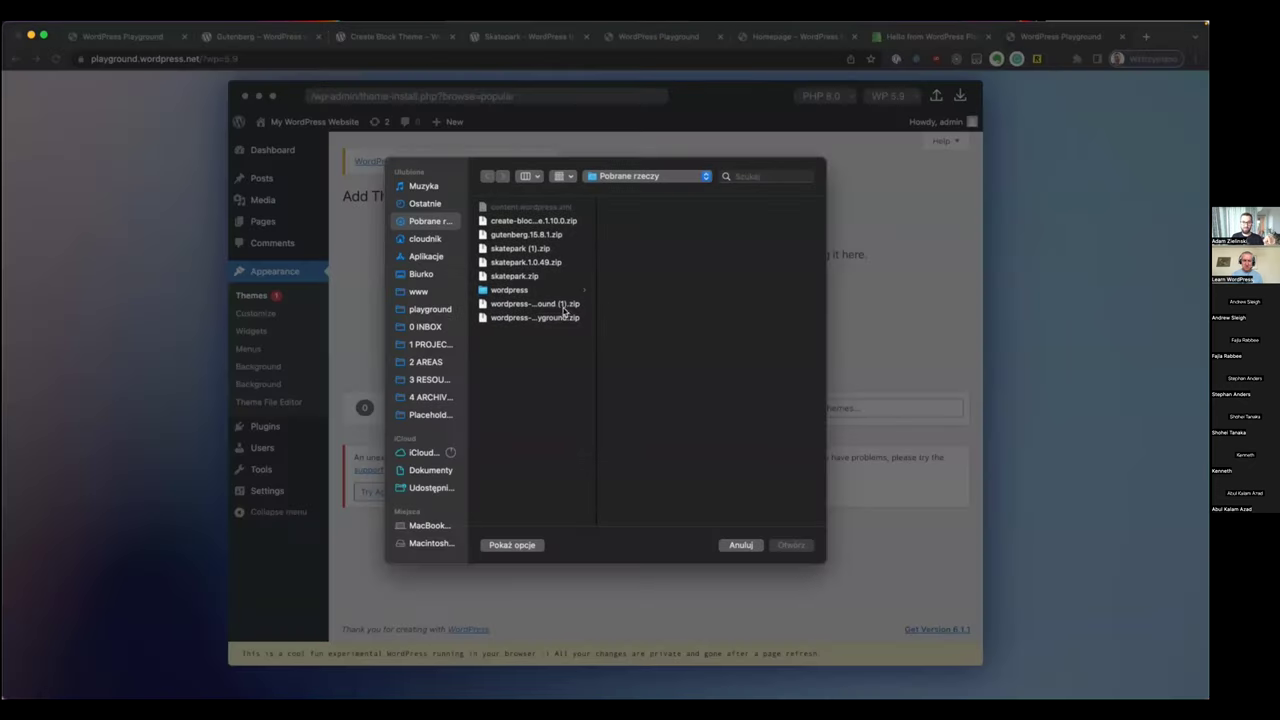
double_click(547, 248)
click(752, 310)
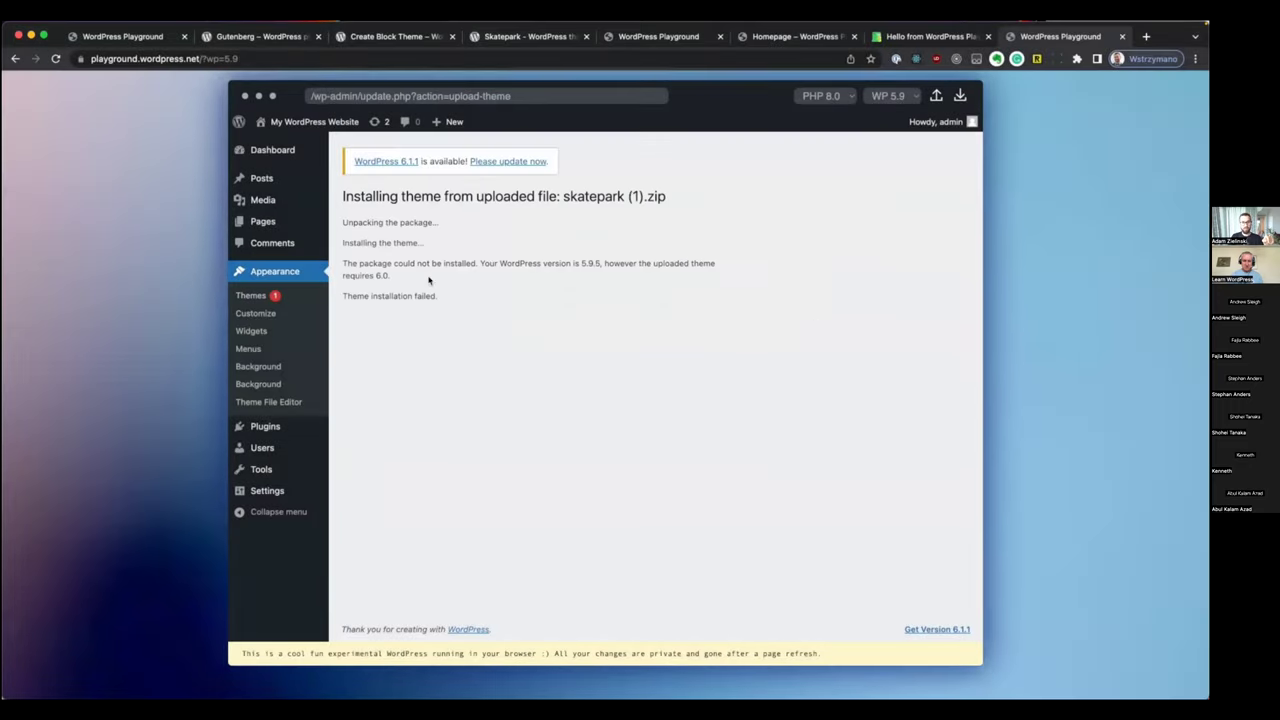
drag(428, 281, 323, 257)
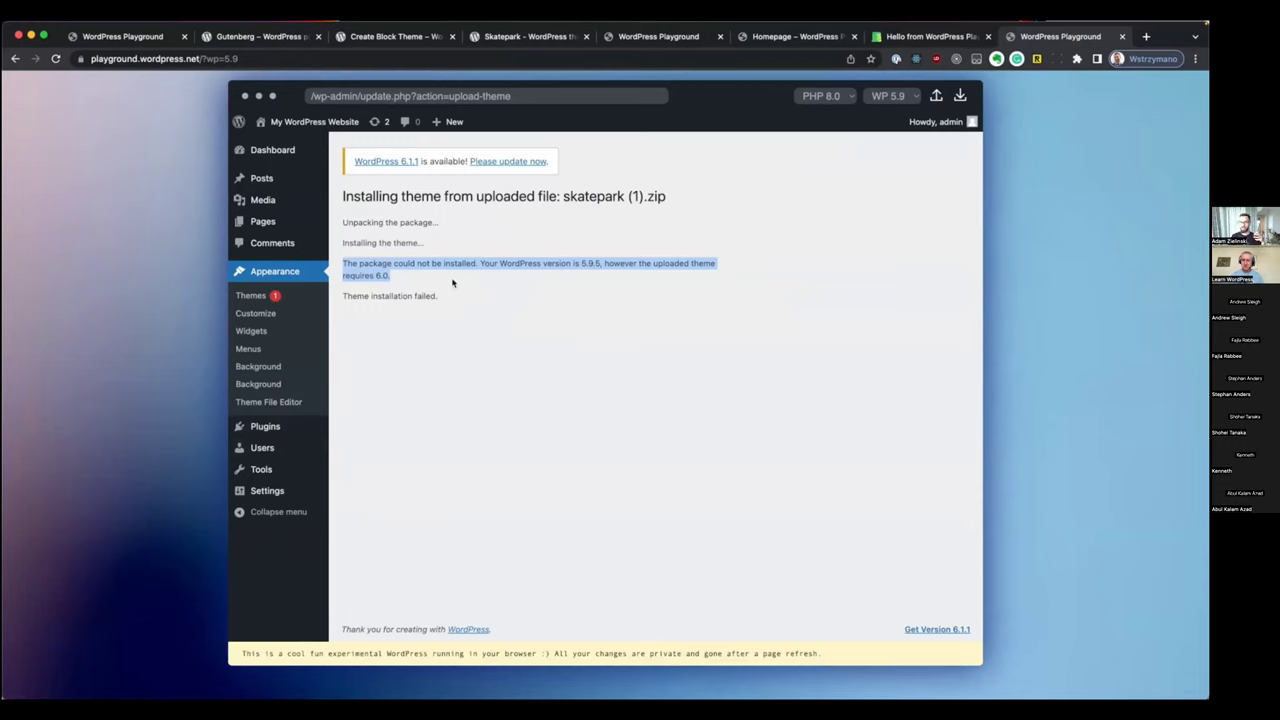
click(452, 283)
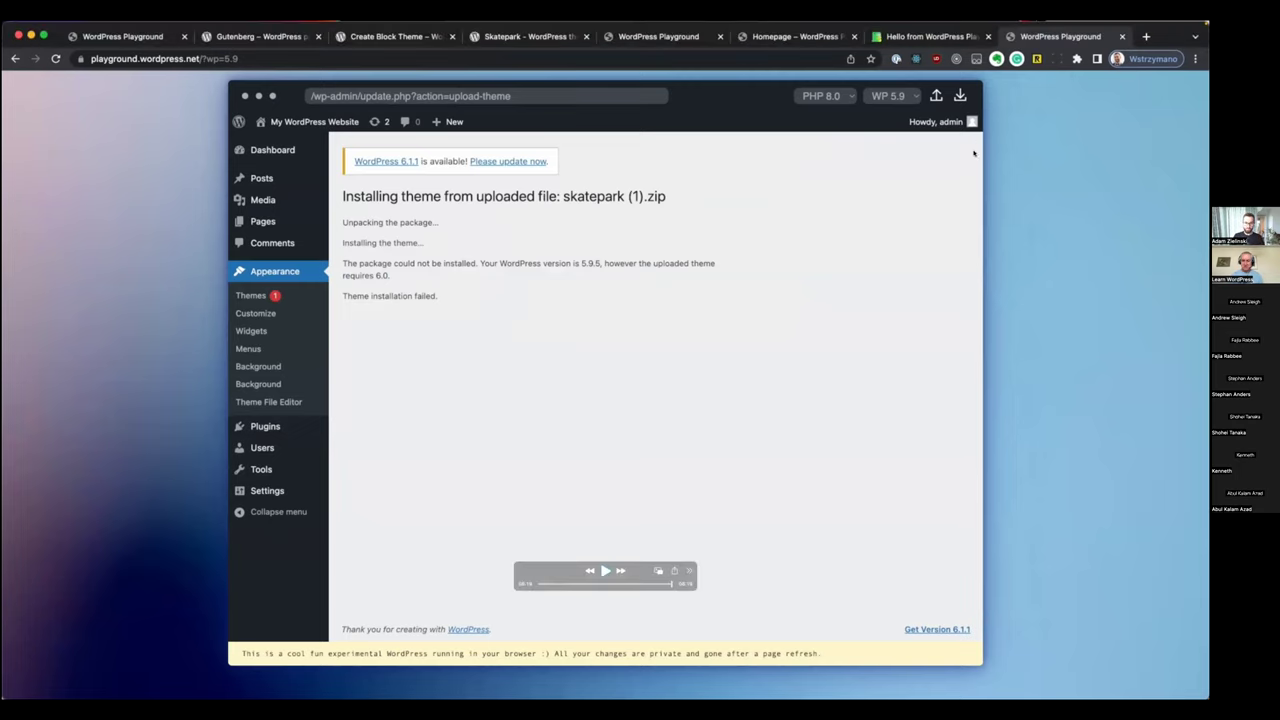
Switch to the WordPress Playground documentation and bring up the example on the Blueprint data Format page of the Blueprints API
key(ctrl+Right)
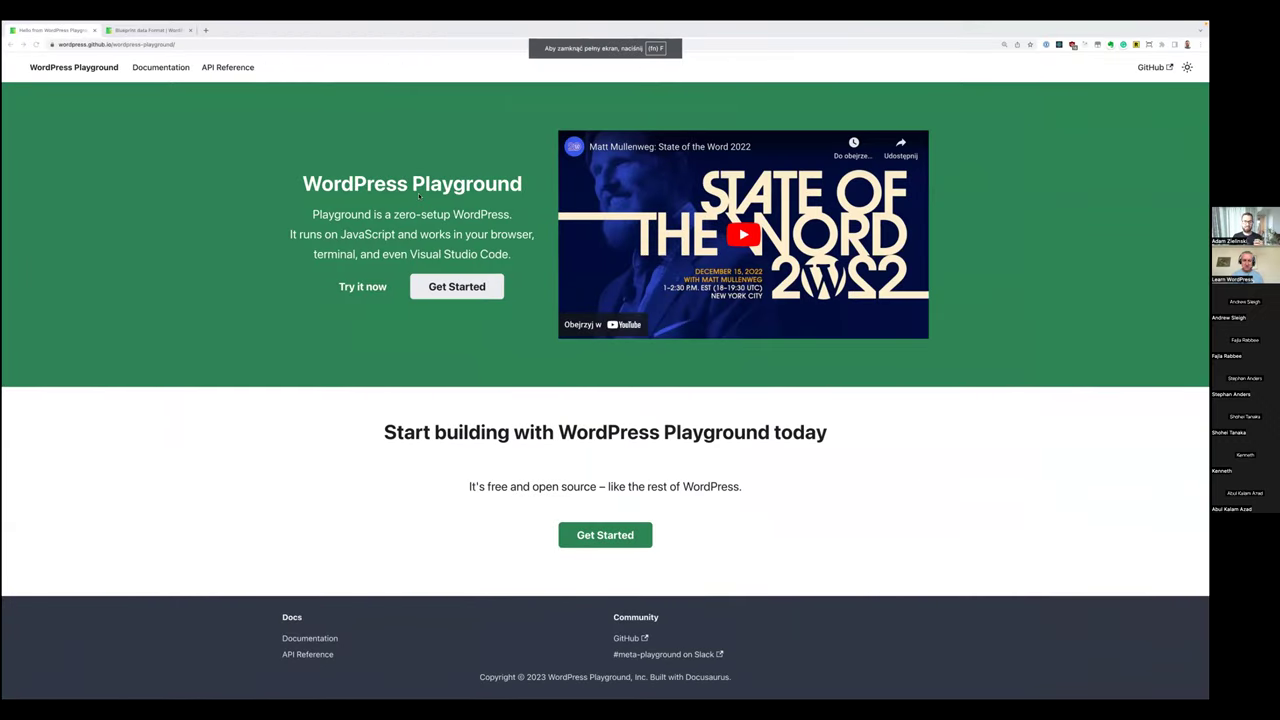
click(446, 287)
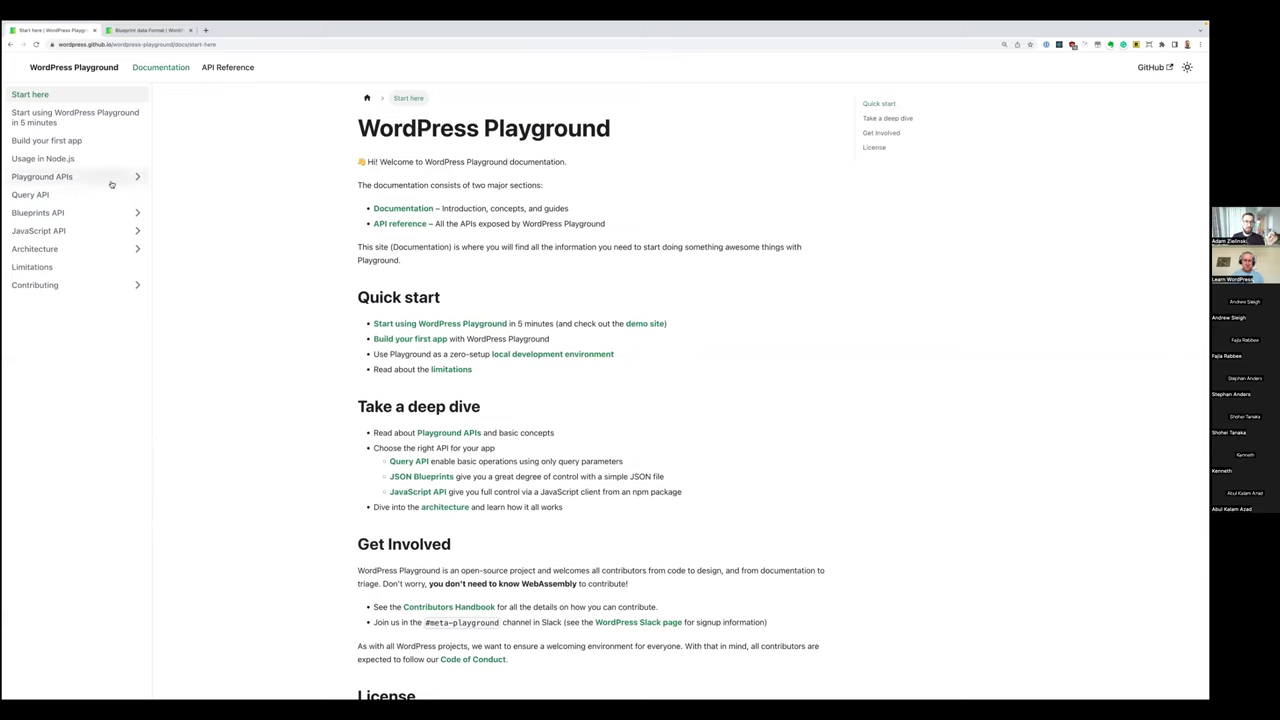
click(93, 212)
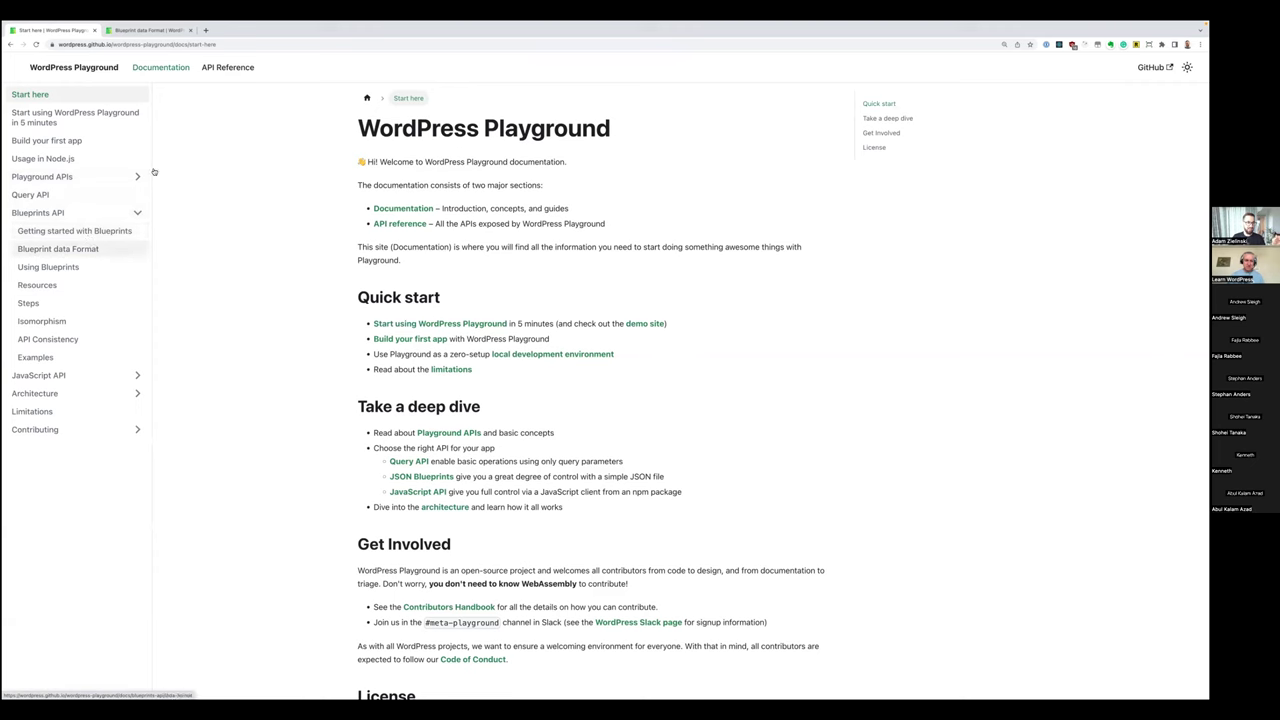
click(170, 31)
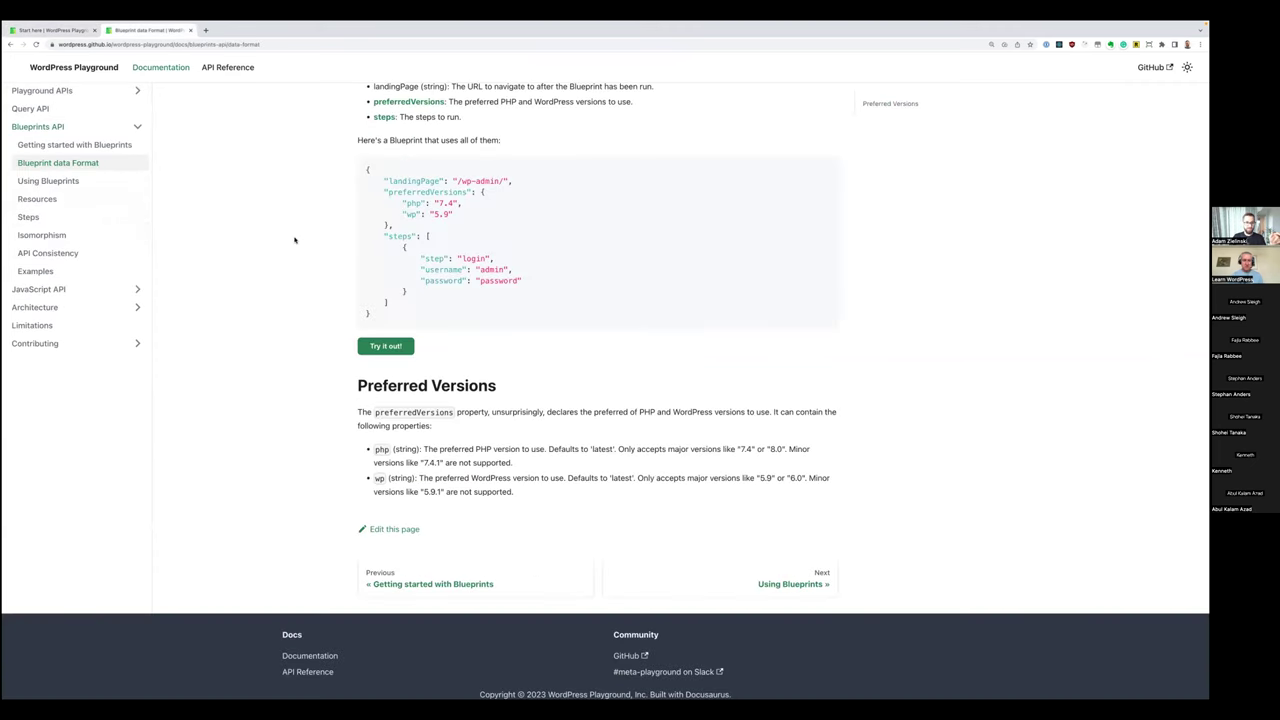
scroll(295, 240, up, 1)
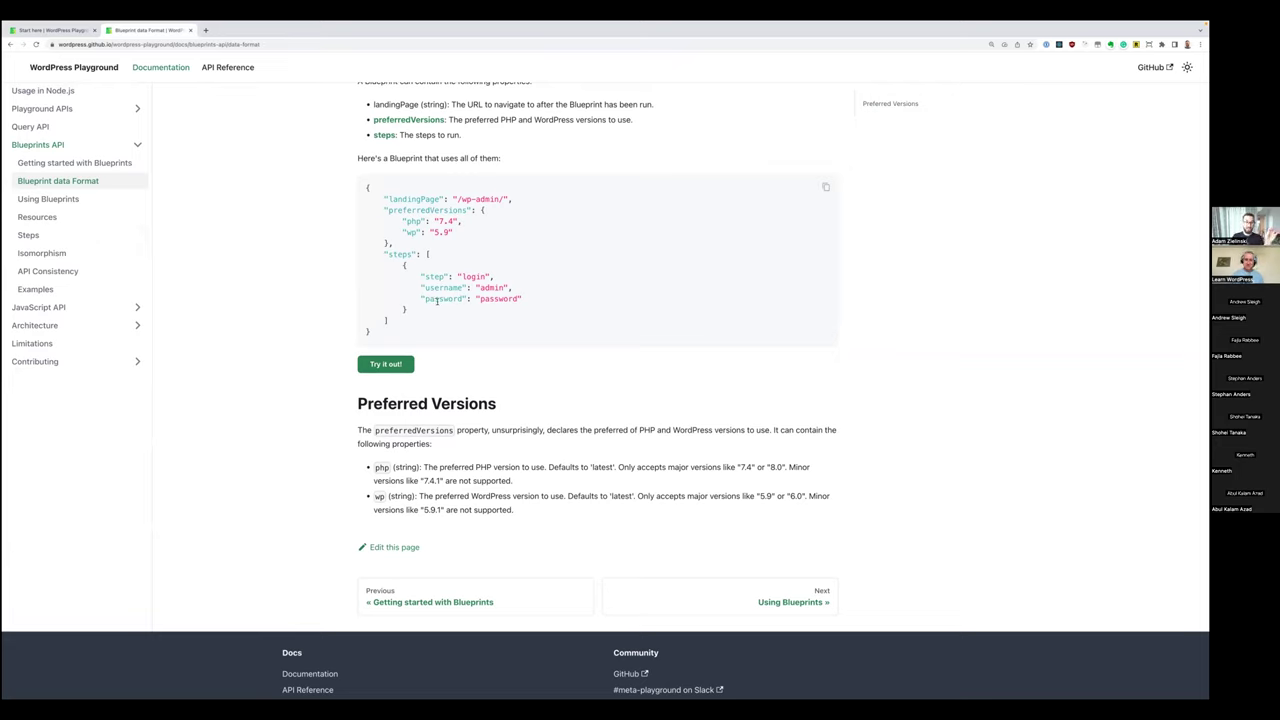
Run the example Blueprint with PHP 7.4 and WordPress 5.9 in the page, highlighting its version and login settings in the code
triple_click(368, 210)
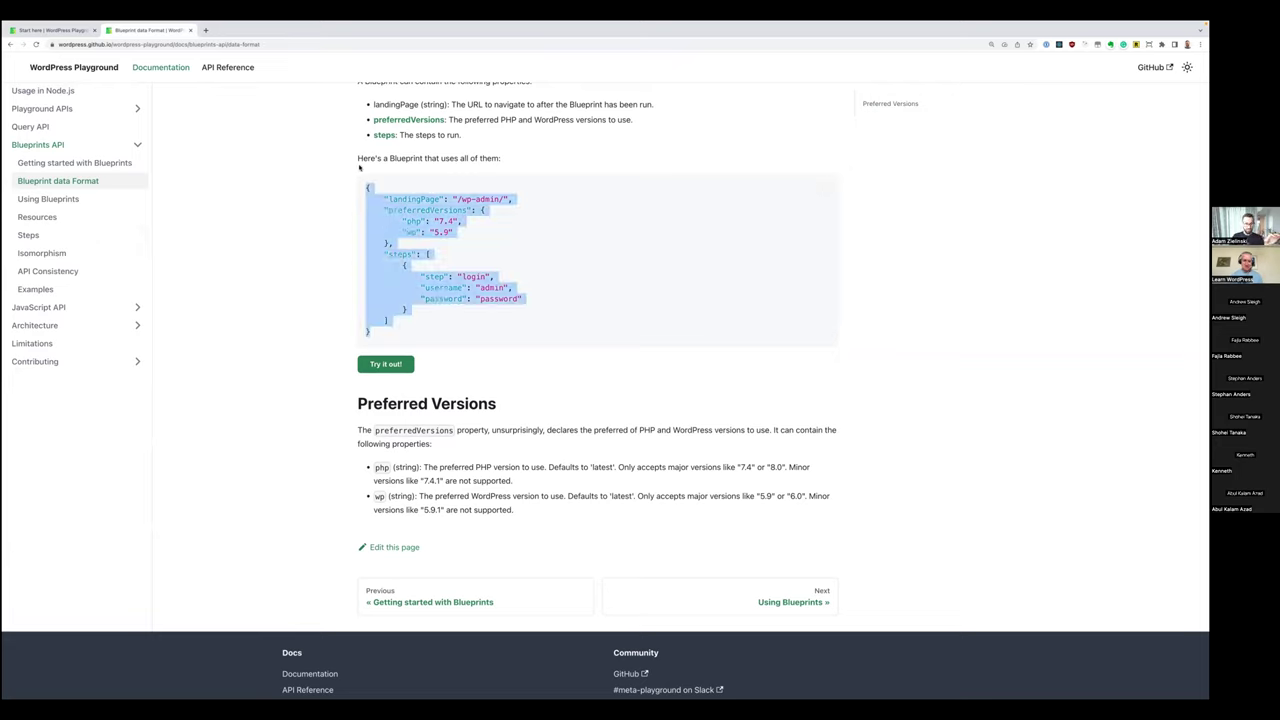
click(385, 363)
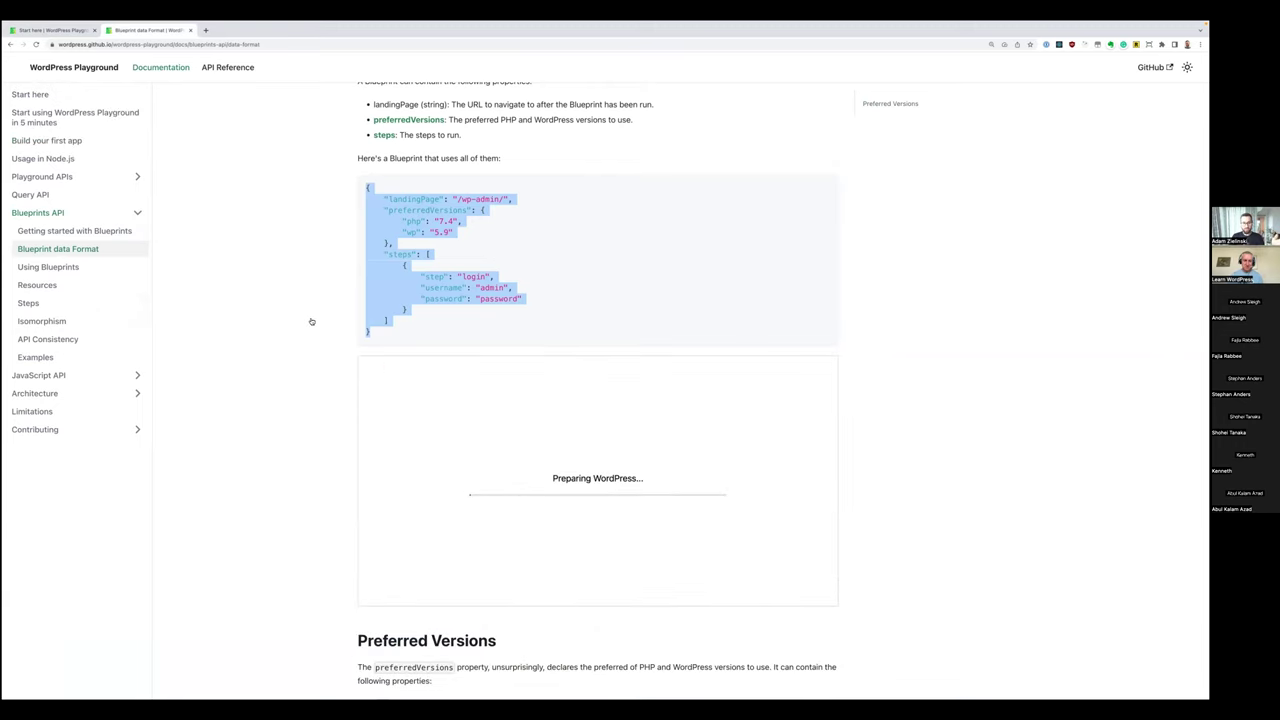
click(516, 276)
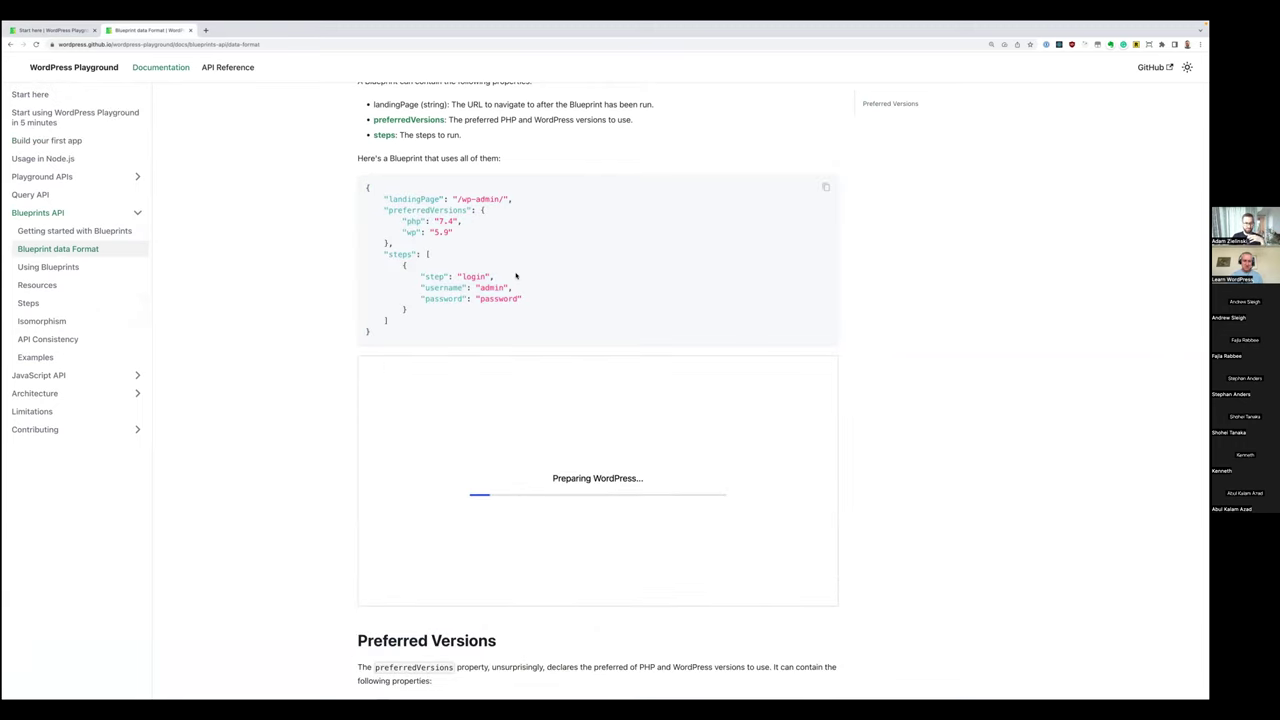
mouse_move(454, 220)
mouse_down()
mouse_move(434, 221)
mouse_move(451, 233)
mouse_up()
drag(532, 303, 536, 270)
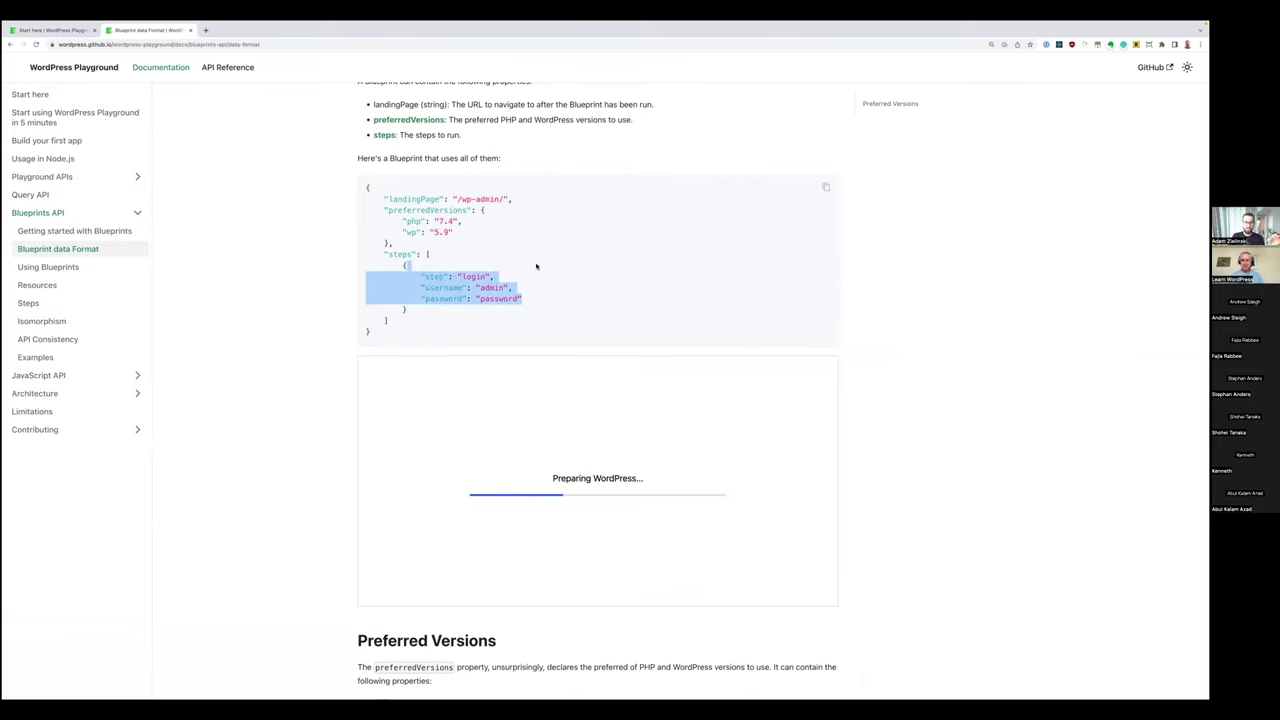
click(566, 291)
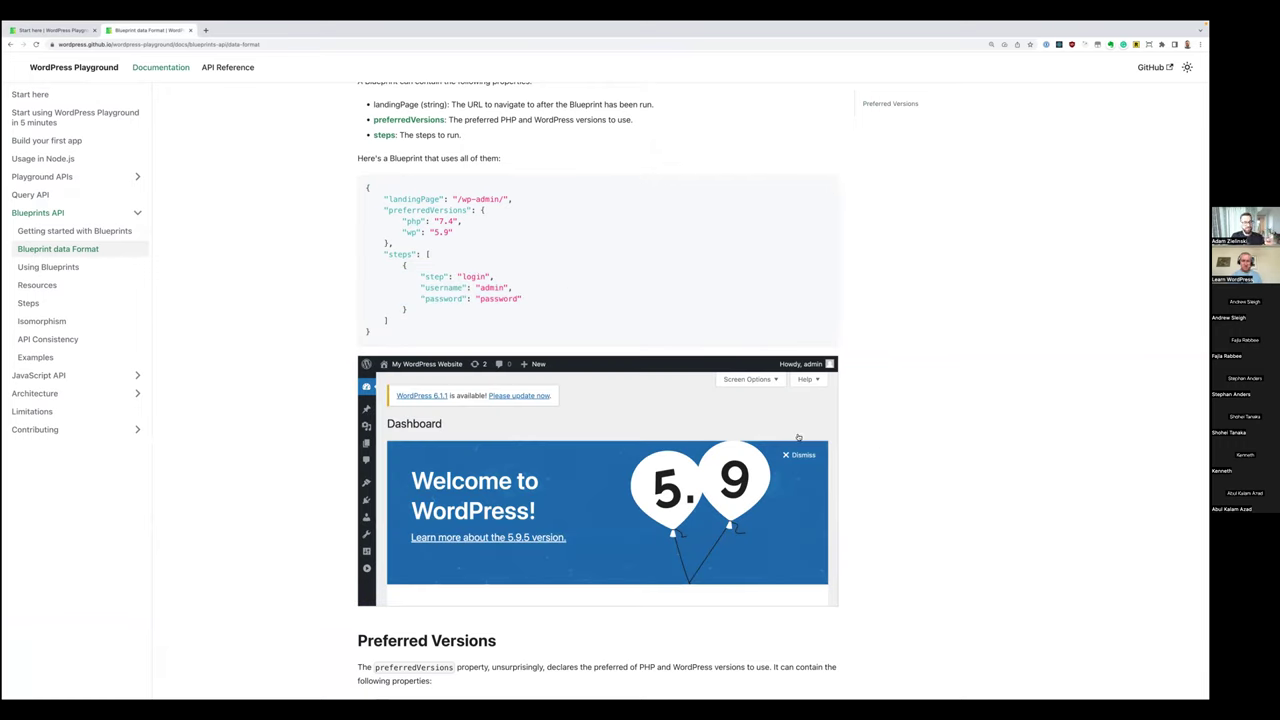
scroll(740, 455, down, 1)
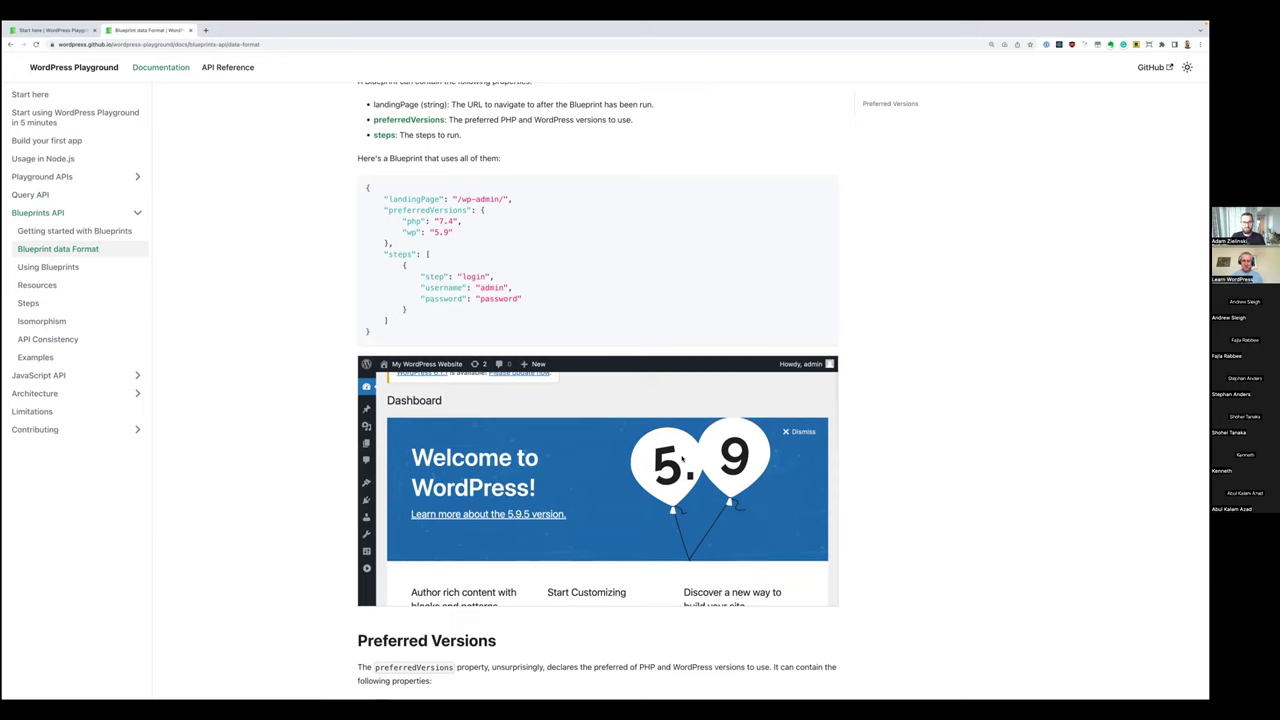